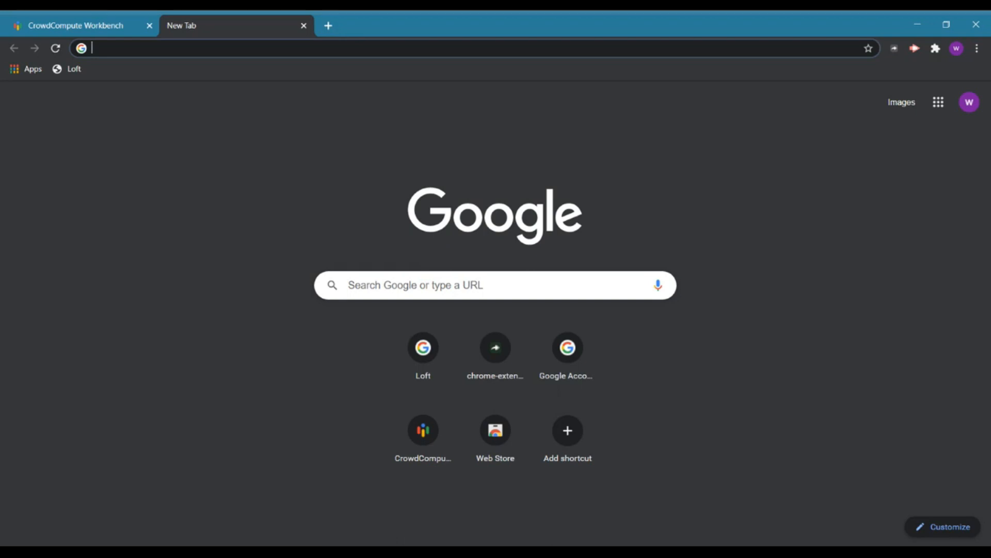
pyautogui.write('https://datacompute.google.com/w/speech_mu_worker')
pyautogui.press('Return')
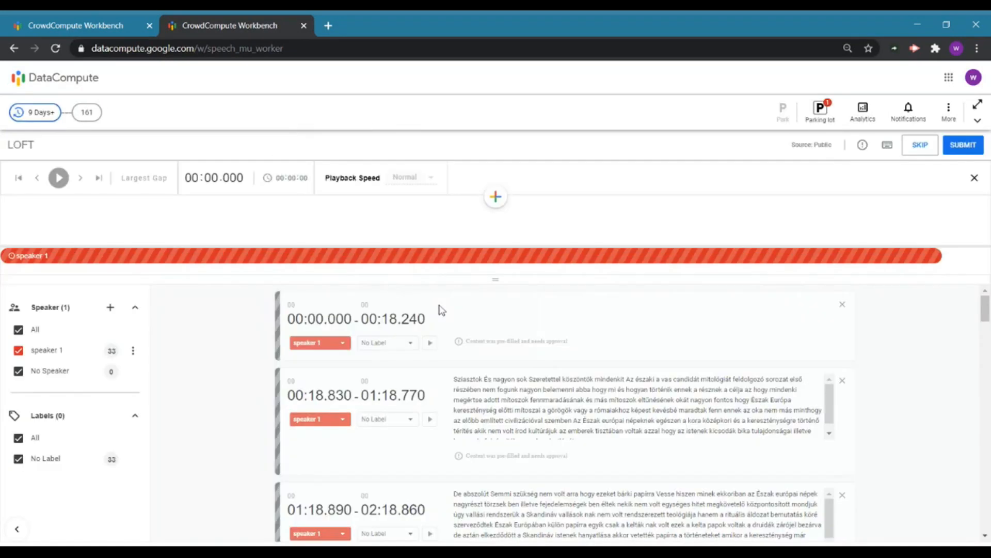
# Park the question already open in the first workbench and hold it on the Workbench, without a comment
pyautogui.click(103, 20)
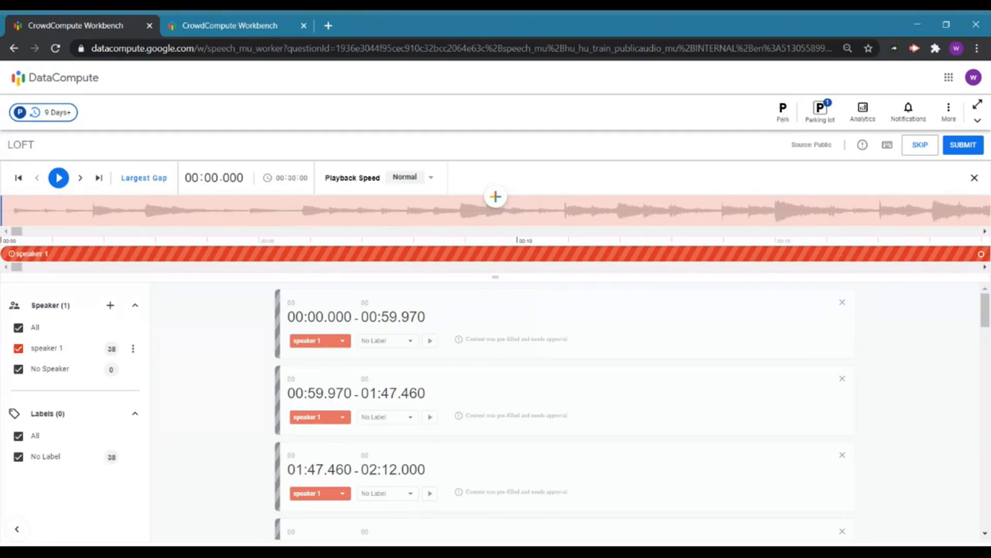
pyautogui.click(783, 111)
pyautogui.click(363, 317)
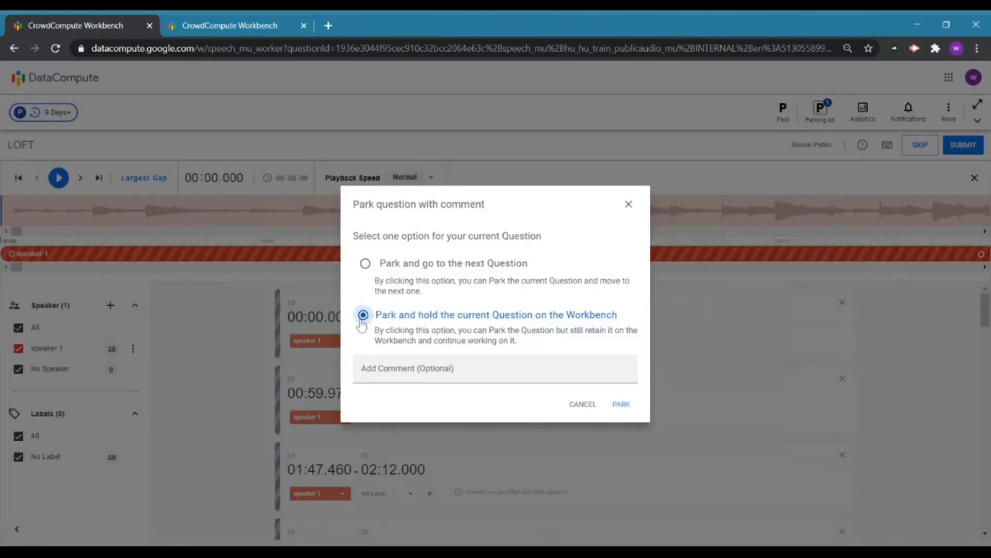
pyautogui.click(622, 405)
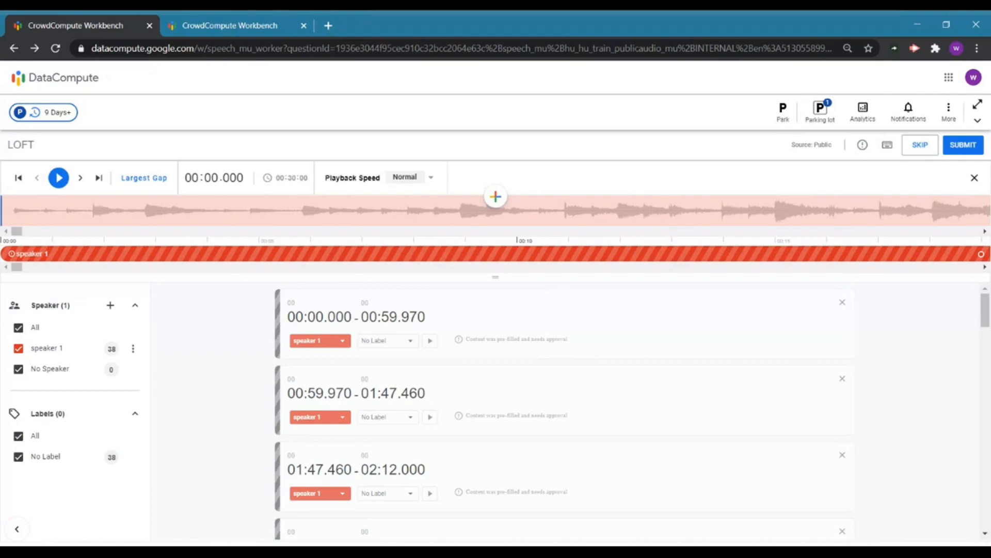
# View the parking lot, try to open its parked question, and return to the workbench
pyautogui.click(828, 123)
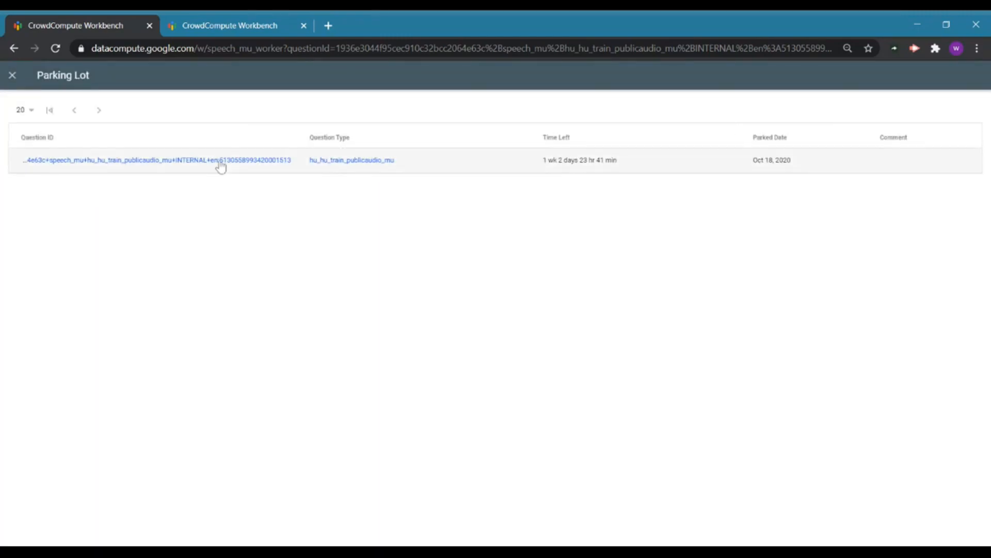
pyautogui.click(220, 162)
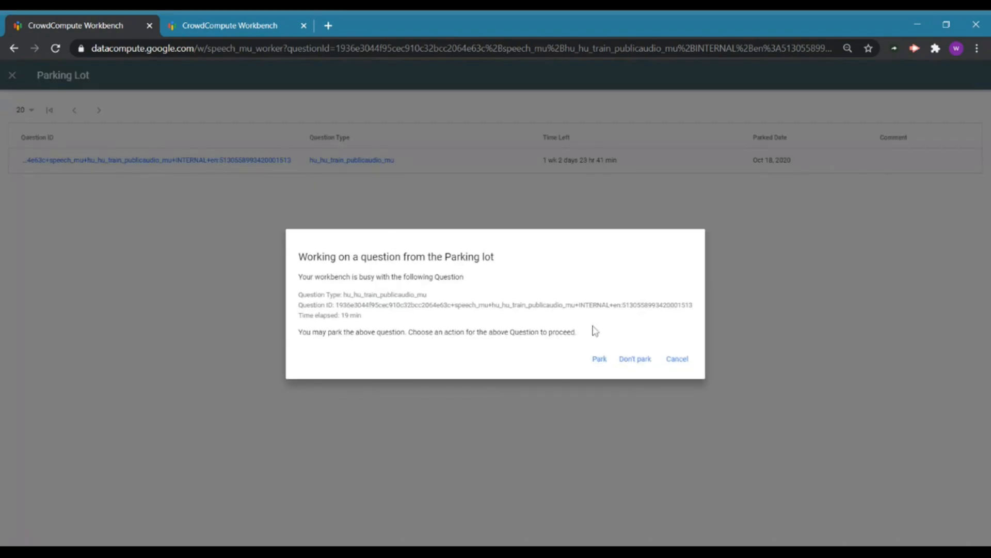
pyautogui.click(675, 361)
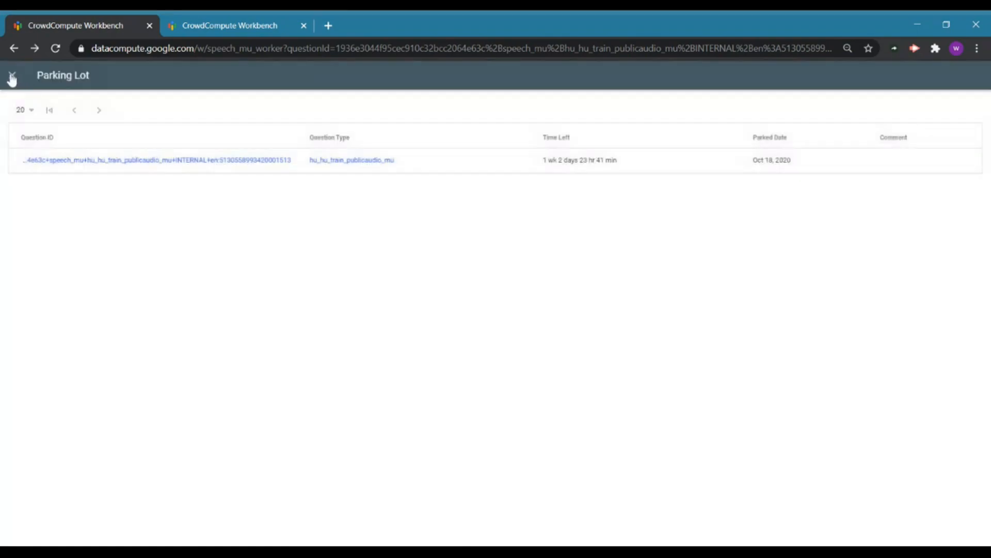
pyautogui.click(12, 76)
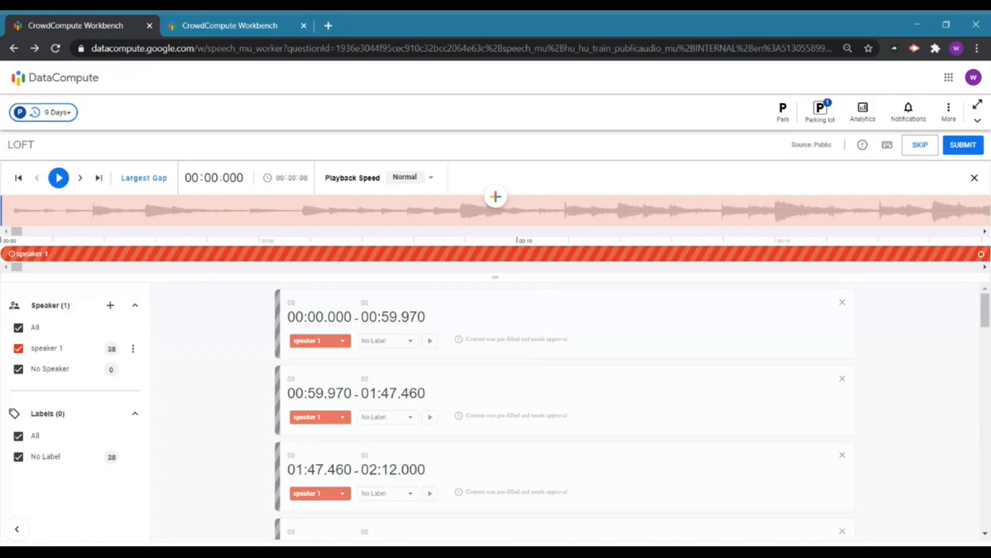
# Review the full list of LOFT keyboard shortcuts and close it
pyautogui.click(887, 147)
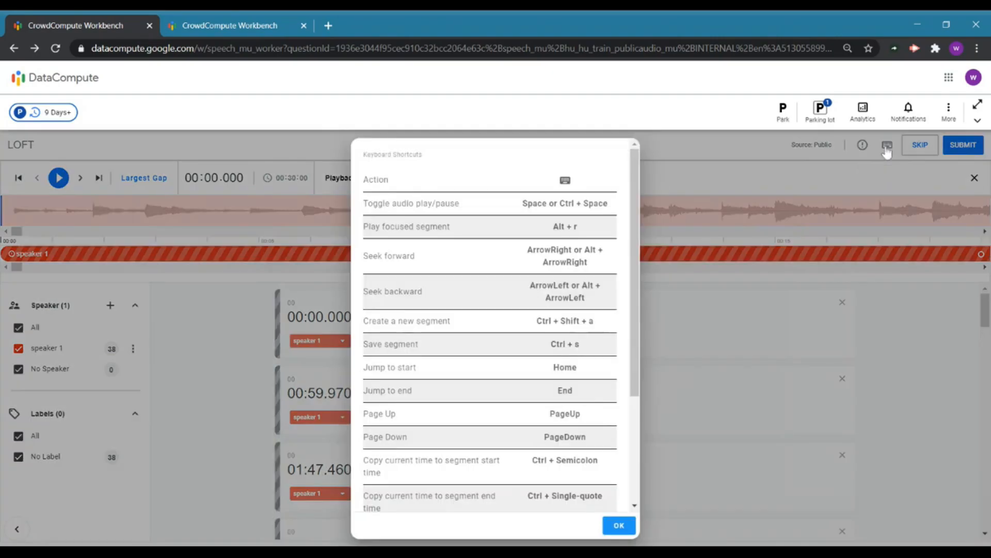
pyautogui.scroll(-2, 513, 299)
pyautogui.scroll(-3, 513, 298)
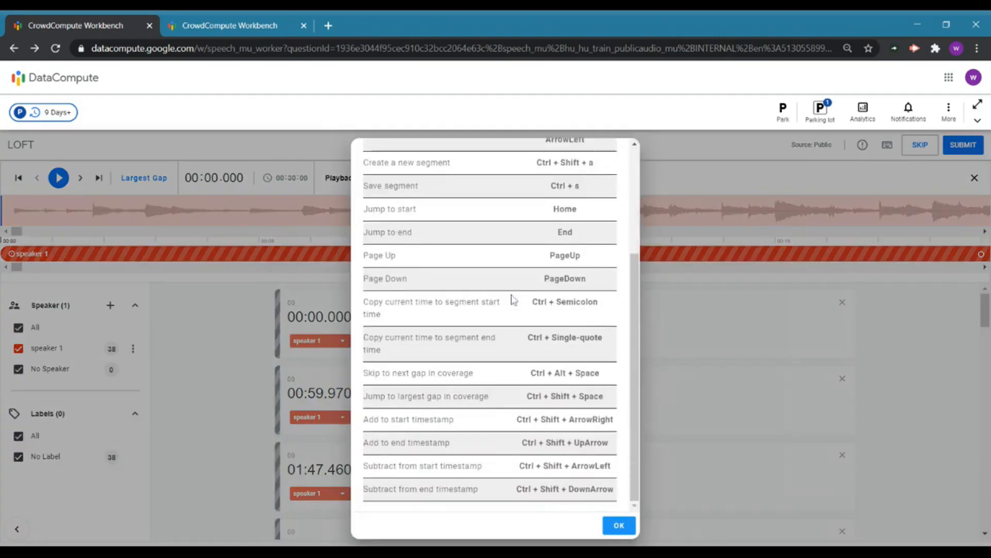
pyautogui.scroll(5, 513, 298)
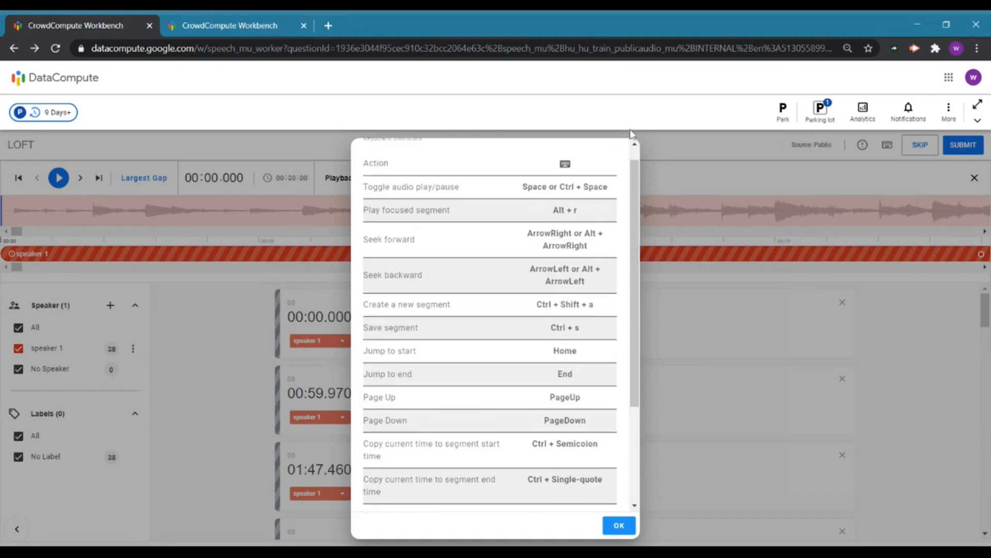
pyautogui.press('Escape')
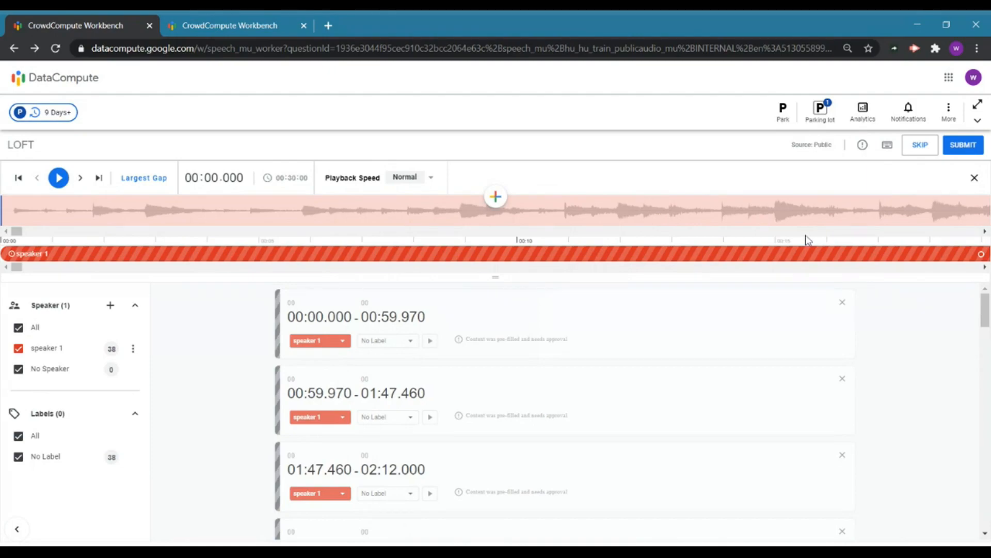
# Read the Loft 2.0 User Guide from the user guidelines through the Layout section, and return to the parked question's workbench
pyautogui.click(865, 148)
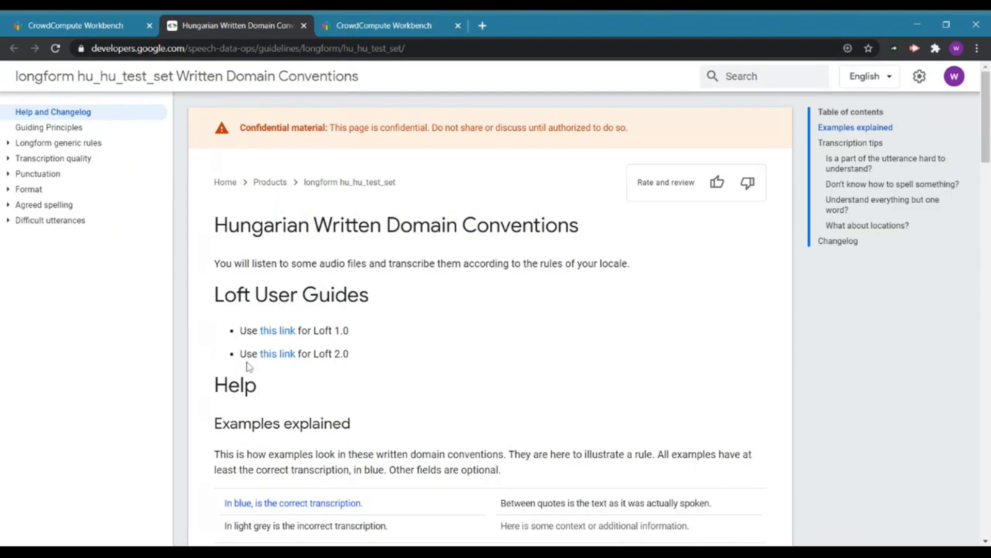
pyautogui.click(281, 354)
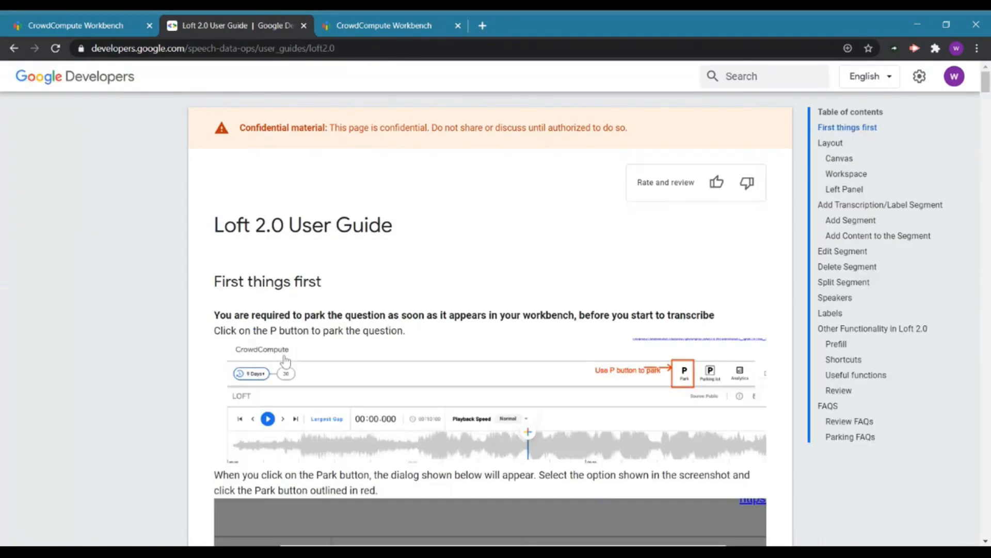
pyautogui.scroll(-3, 483, 330)
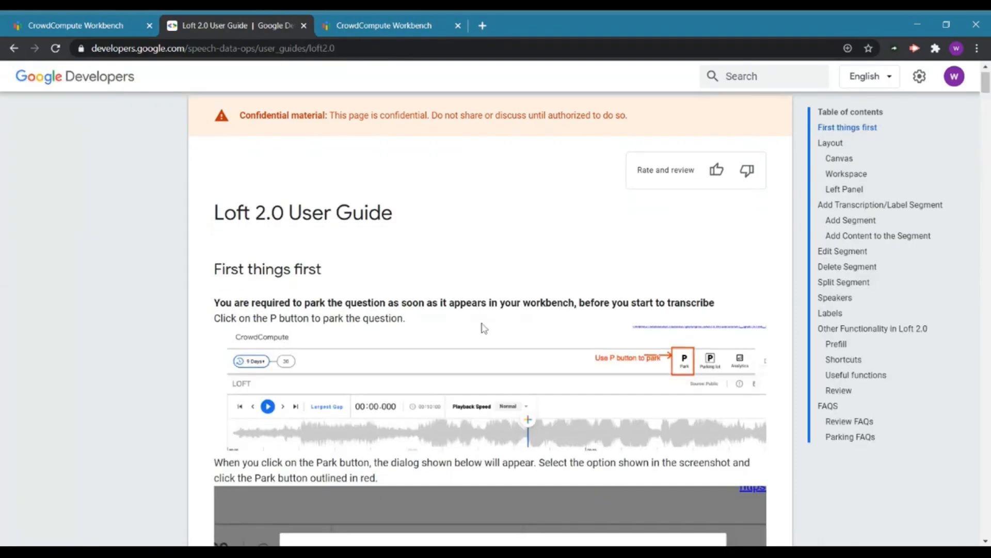
pyautogui.scroll(-12, 483, 326)
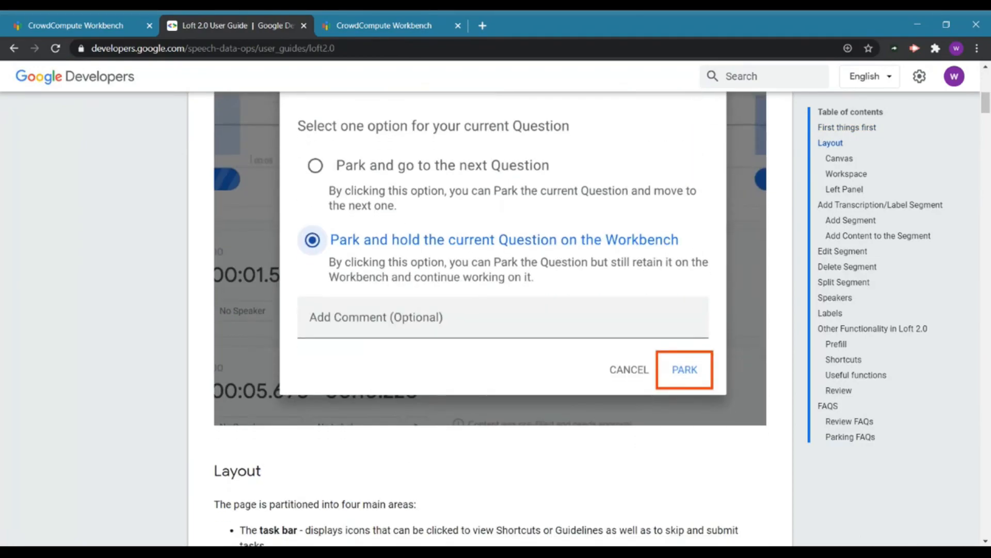
pyautogui.scroll(-5, 483, 331)
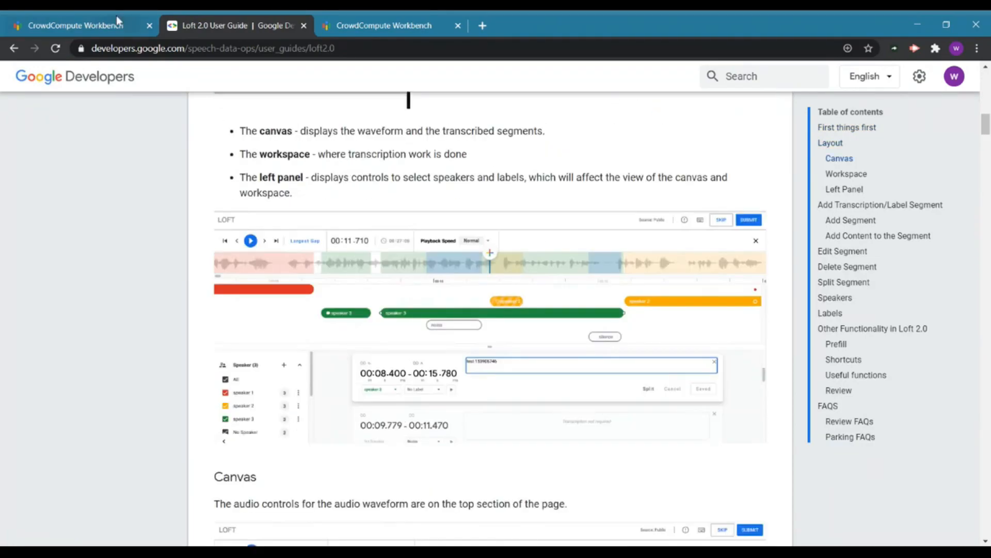
pyautogui.click(76, 25)
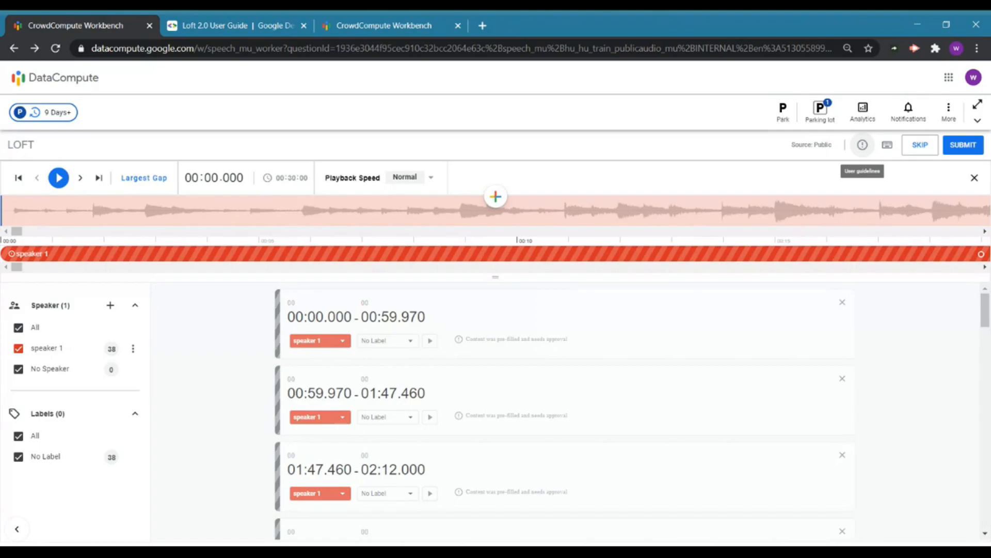
# Adjust the workbench layout by zooming the page out two levels, heightening the segment canvas and hiding the DataCompute header
pyautogui.hotkey('ctrl', '-')
pyautogui.hotkey('ctrl', '-')
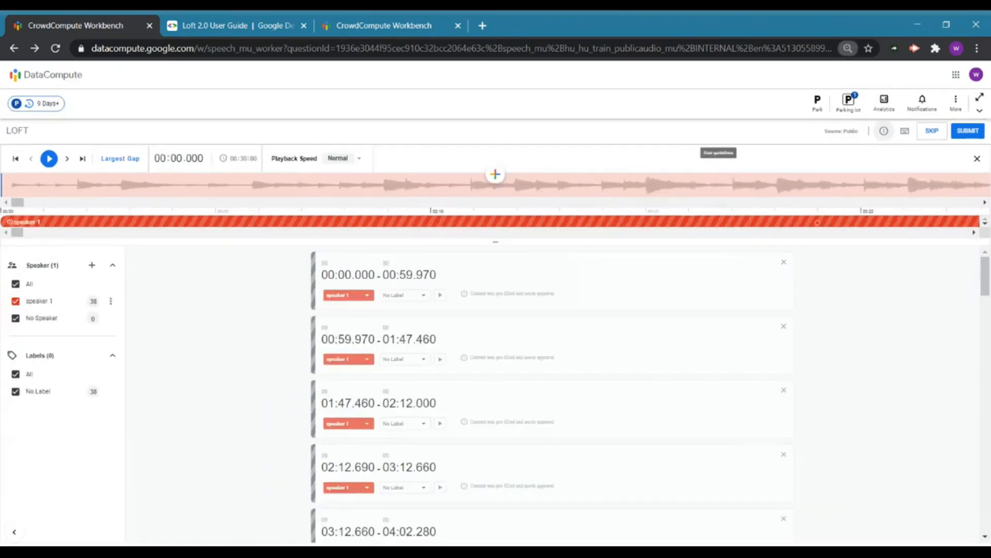
pyautogui.moveTo(495, 241); pyautogui.dragTo(499, 469)
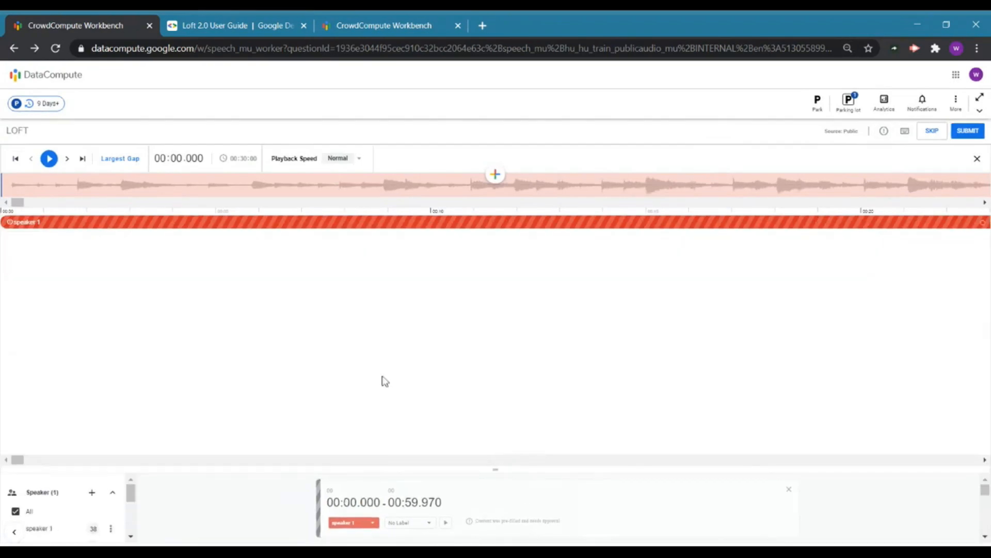
pyautogui.moveTo(495, 461); pyautogui.dragTo(506, 323)
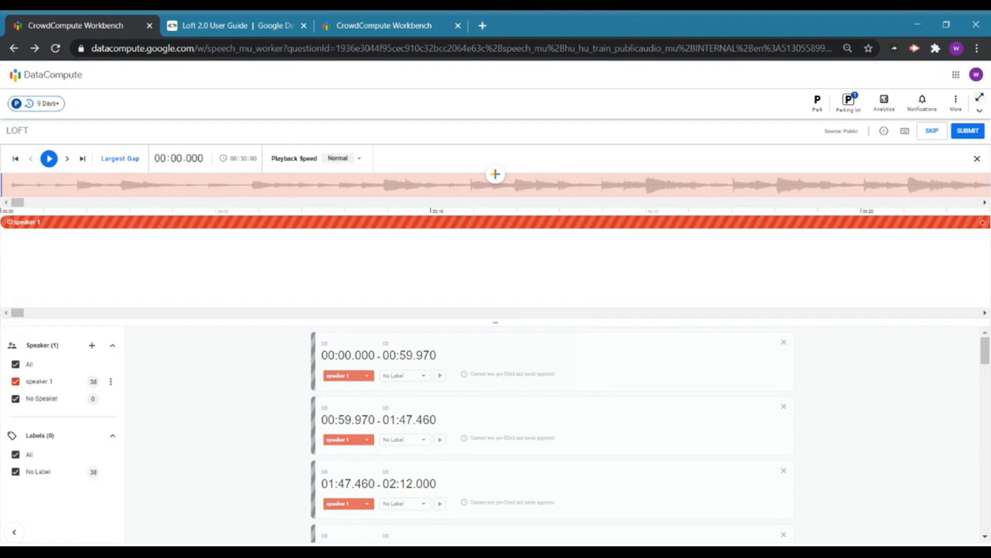
pyautogui.click(979, 98)
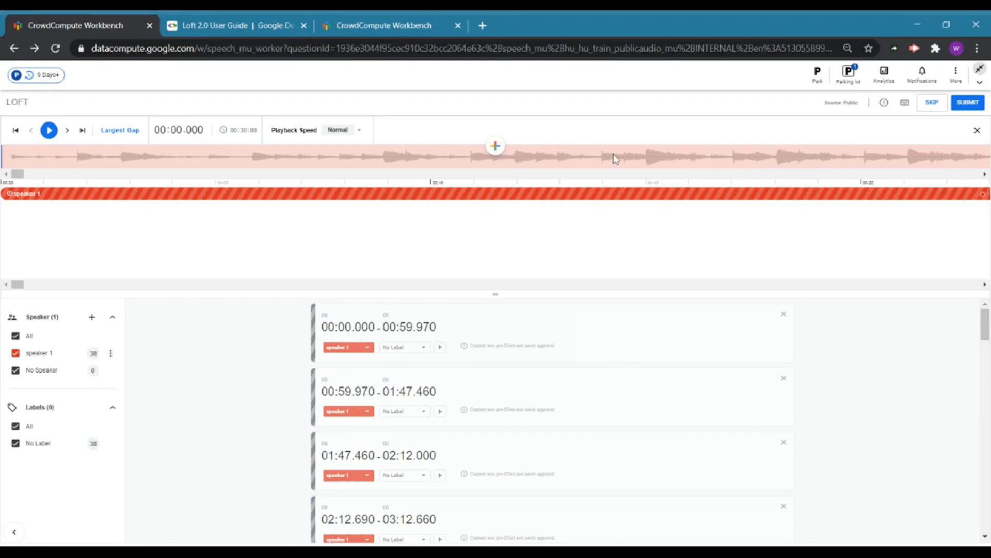
# Jump the playback position to about 00:14 and 00:18 on the waveform, and scrub back and forth around it
pyautogui.click(603, 163)
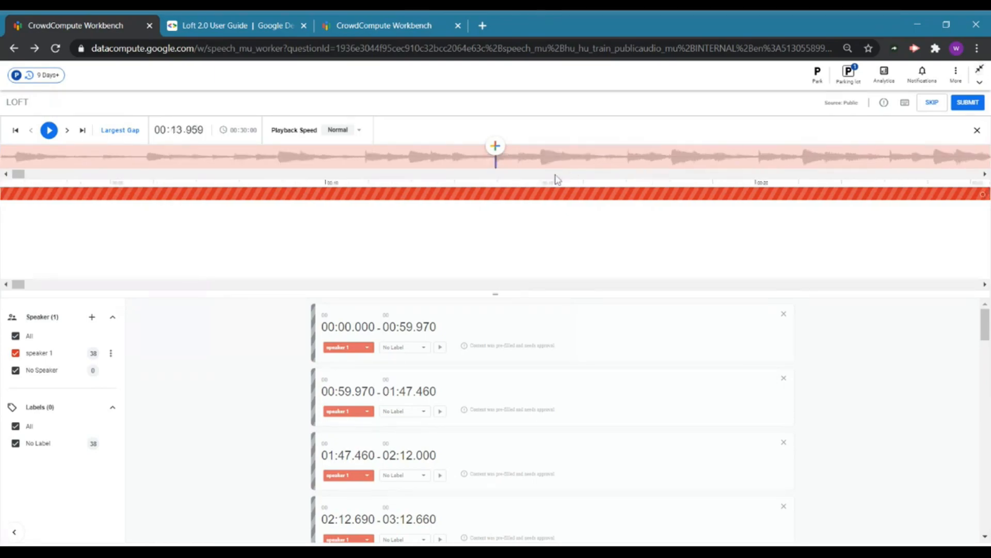
pyautogui.click(672, 154)
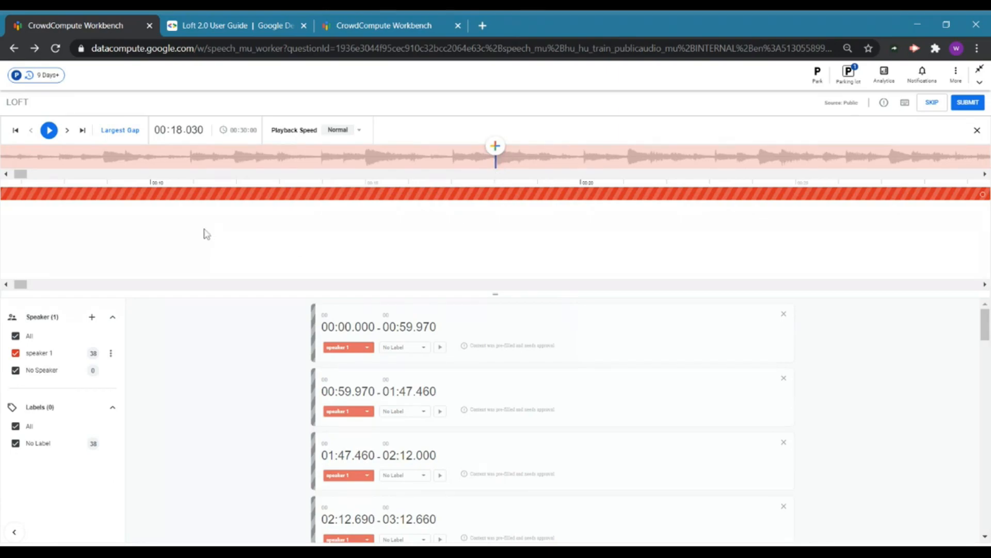
pyautogui.moveTo(23, 178)
pyautogui.mouseDown()
pyautogui.moveTo(429, 173)
pyautogui.moveTo(113, 185)
pyautogui.moveTo(17, 175)
pyautogui.mouseUp()
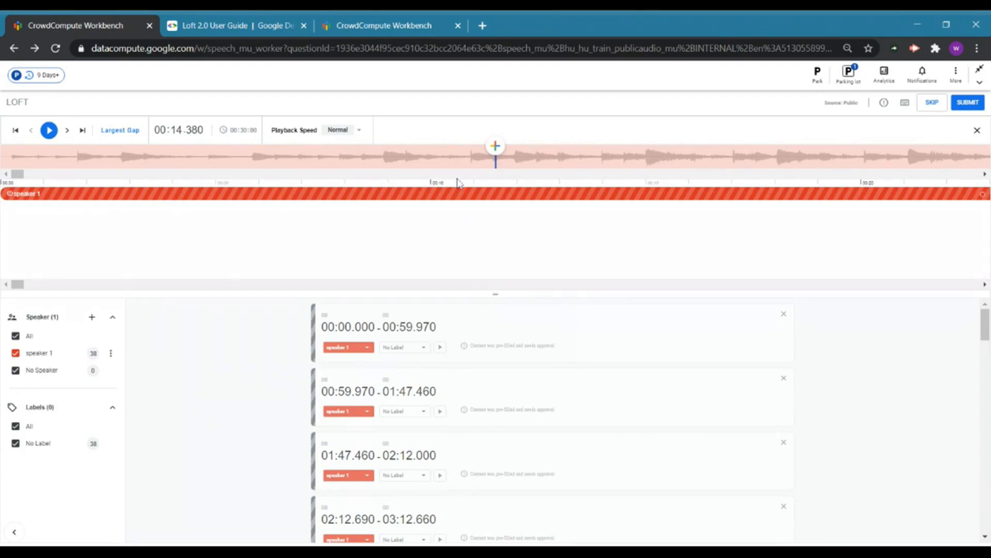
pyautogui.hscroll(1, 462, 193)
pyautogui.hscroll(10, 496, 170)
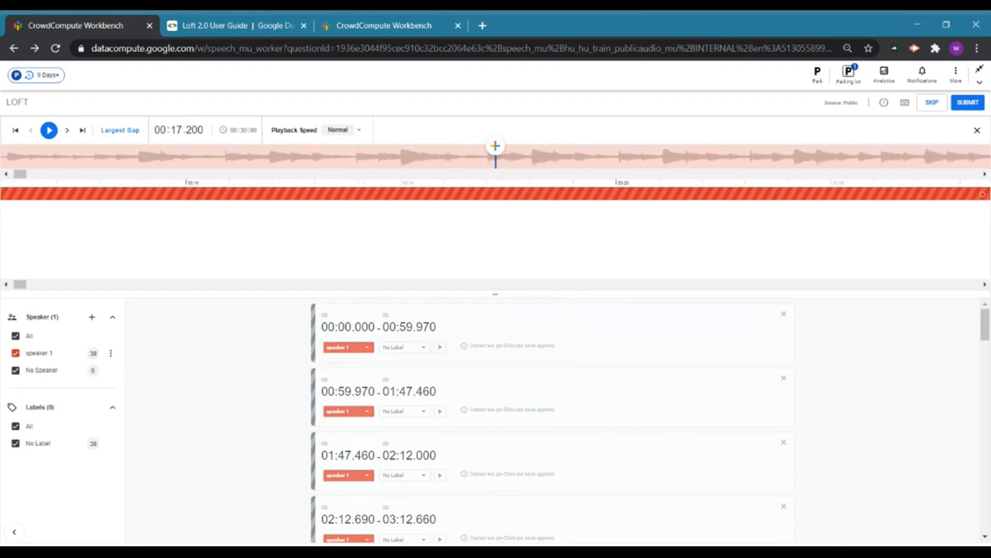
pyautogui.hscroll(-9, 496, 171)
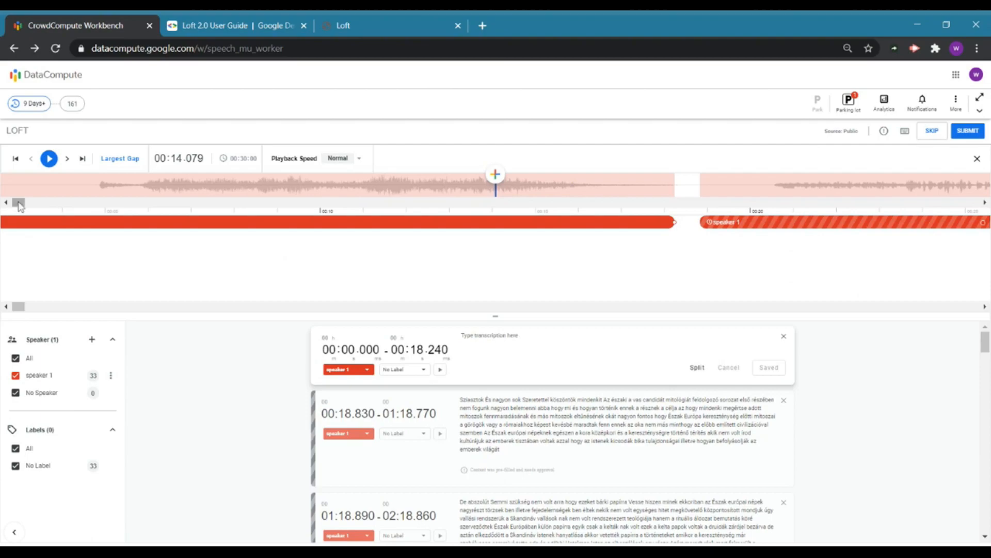
# Scrub the new question's timeline ahead, back to about 00:47, and finally to about 00:25
pyautogui.moveTo(18, 204)
pyautogui.mouseDown()
pyautogui.moveTo(101, 204)
pyautogui.moveTo(23, 203)
pyautogui.mouseUp()
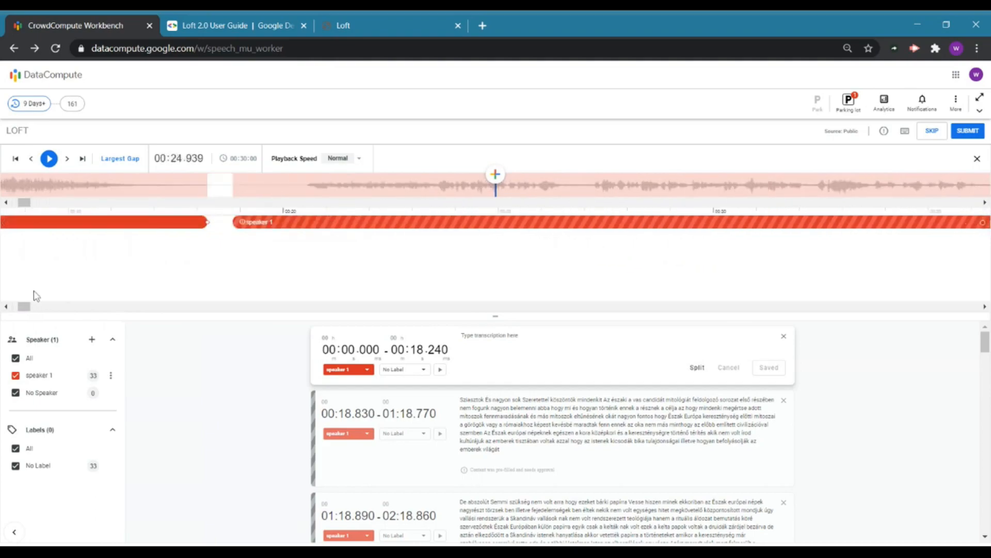
pyautogui.moveTo(25, 306); pyautogui.dragTo(147, 319)
pyautogui.moveTo(140, 204); pyautogui.dragTo(36, 206)
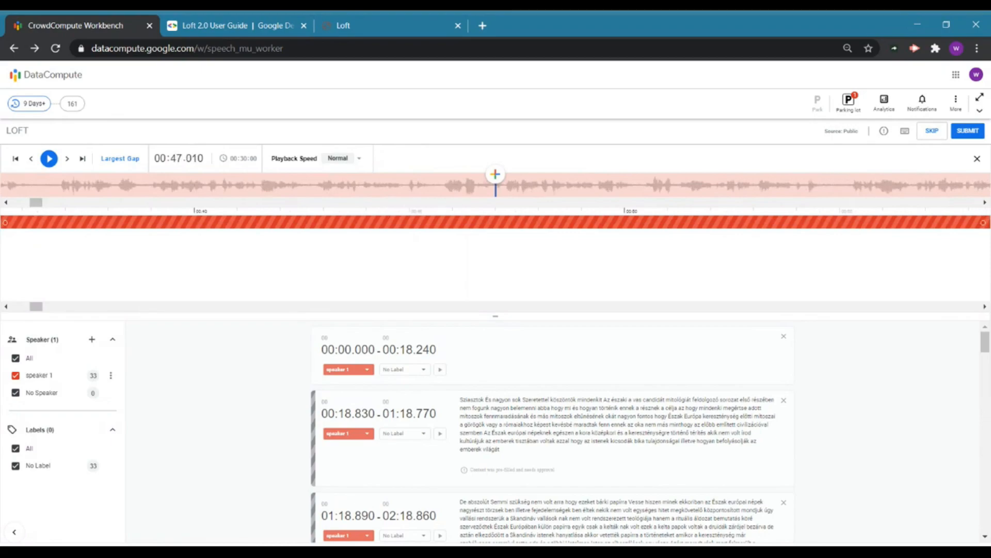
pyautogui.moveTo(40, 206); pyautogui.dragTo(28, 206)
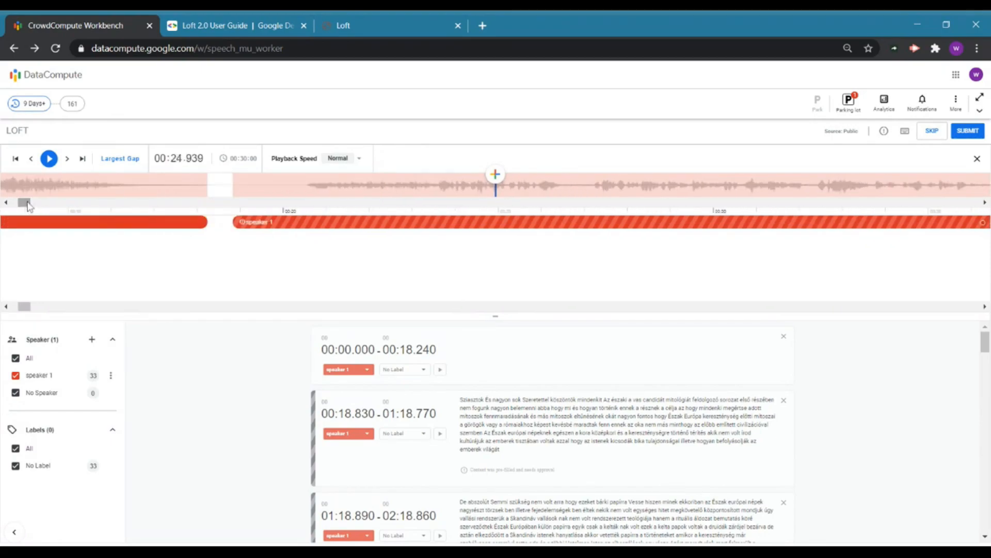
# Play short stretches of audio from the second segment's speech onset and from the gap before that segment, pausing after each
pyautogui.click(310, 189)
pyautogui.press('space')
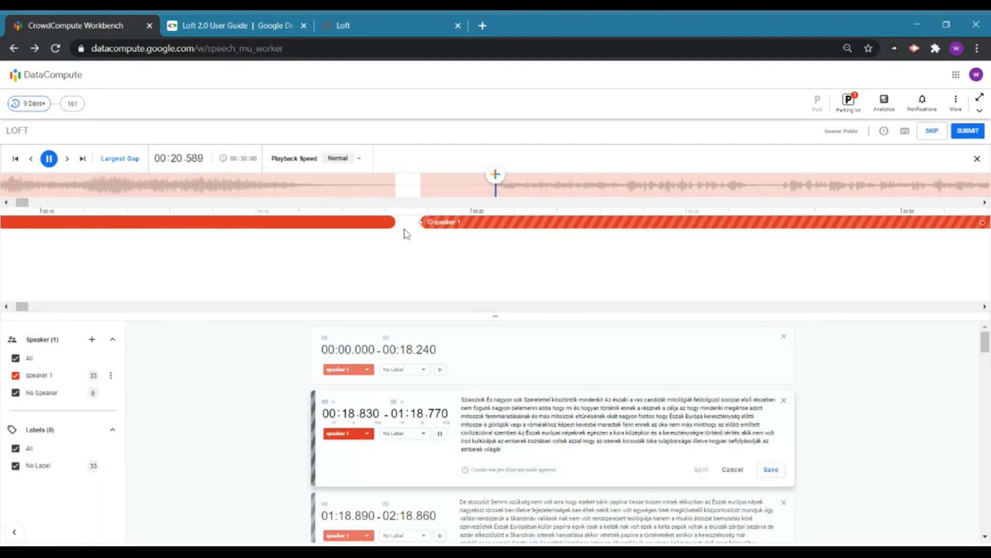
pyautogui.press('space')
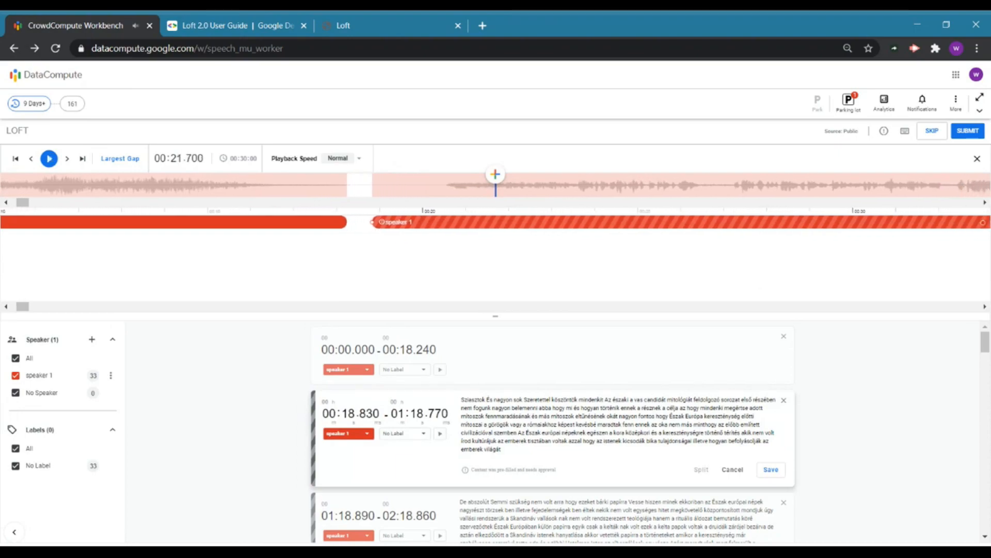
pyautogui.click(349, 184)
pyautogui.press('space')
pyautogui.press('space')
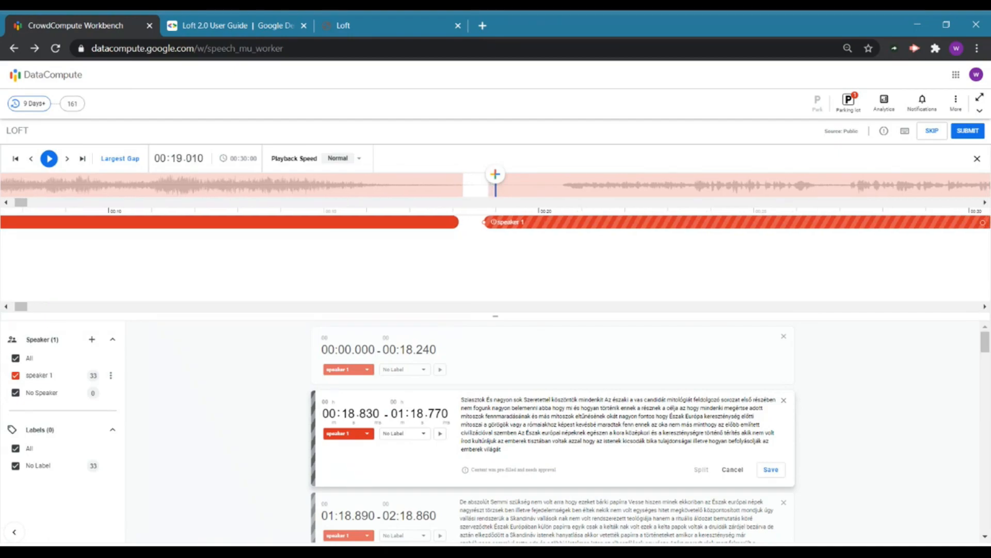
# Position the playhead at about 00:18.640, inside the uncovered gap between the first and second segments
pyautogui.hscroll(-3, 496, 185)
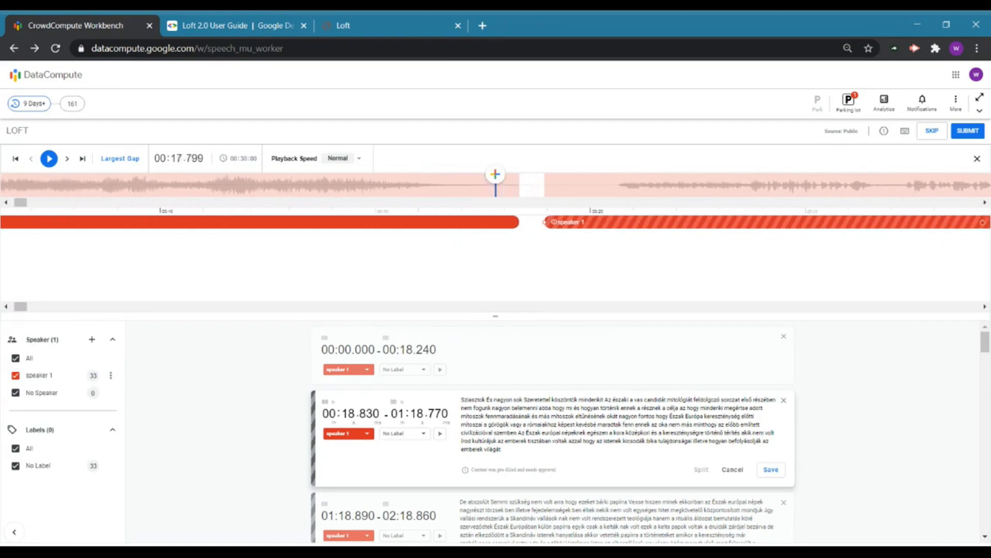
pyautogui.hscroll(2, 495, 185)
pyautogui.hscroll(3, 495, 185)
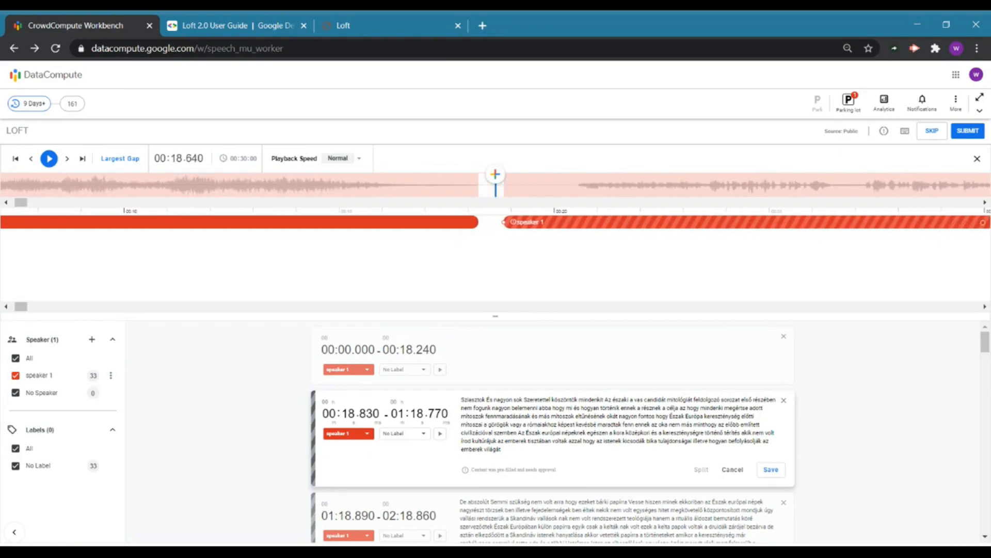
# Scrub the timeline back to about 00:15, ahead to about 00:18, and back again around the gap between the first two segments
pyautogui.hscroll(2, 495, 185)
pyautogui.hscroll(-8, 496, 185)
pyautogui.hscroll(-2, 496, 185)
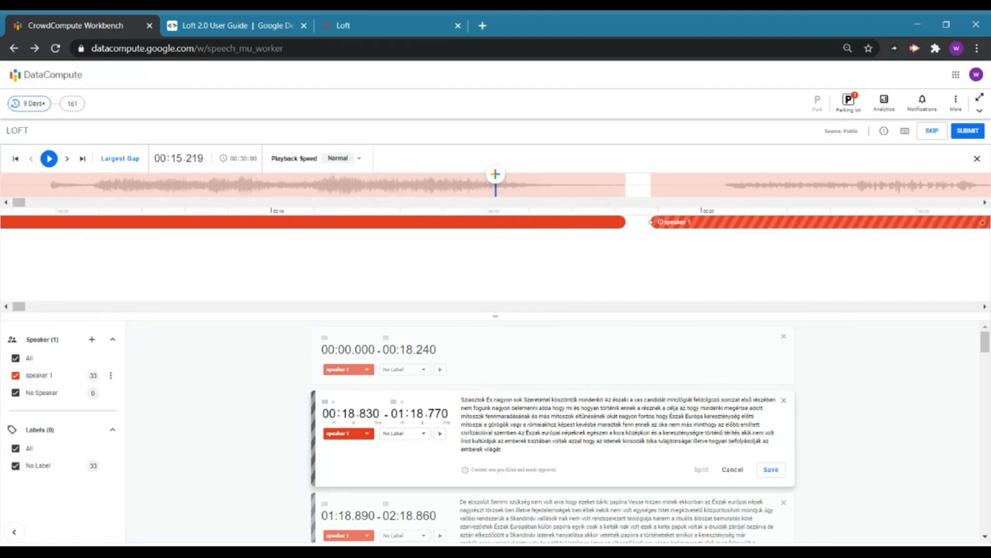
pyautogui.hscroll(2, 495, 185)
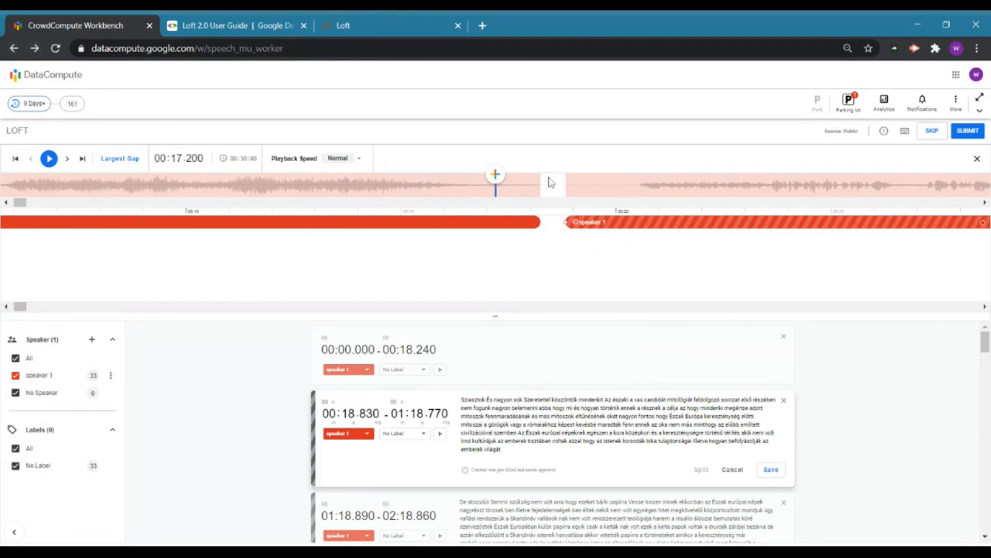
pyautogui.hscroll(2, 549, 225)
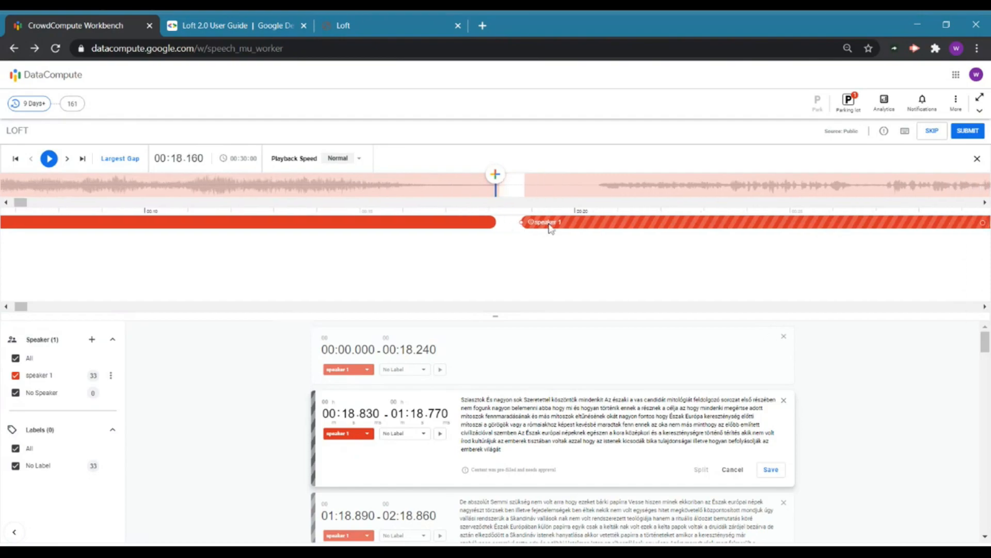
pyautogui.hscroll(-2, 549, 225)
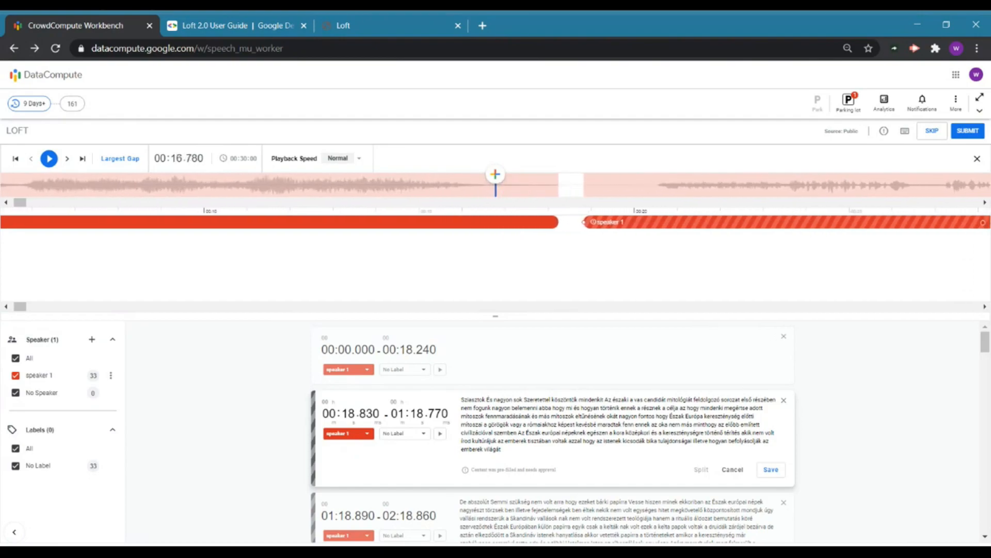
pyautogui.hscroll(-2, 549, 226)
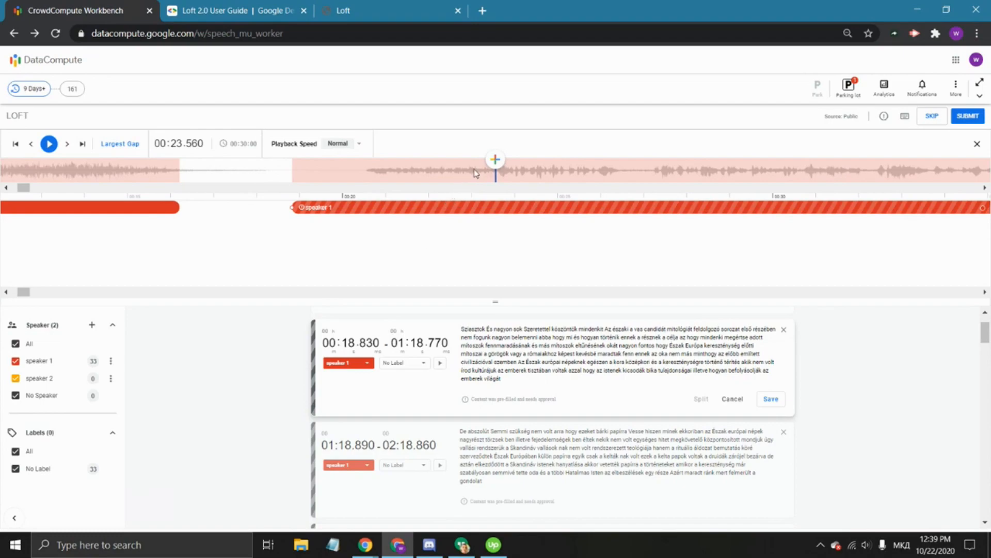
# Play a short stretch of audio from about 00:23.560, pause it, and move the playhead back to 00:23.500
pyautogui.press('space')
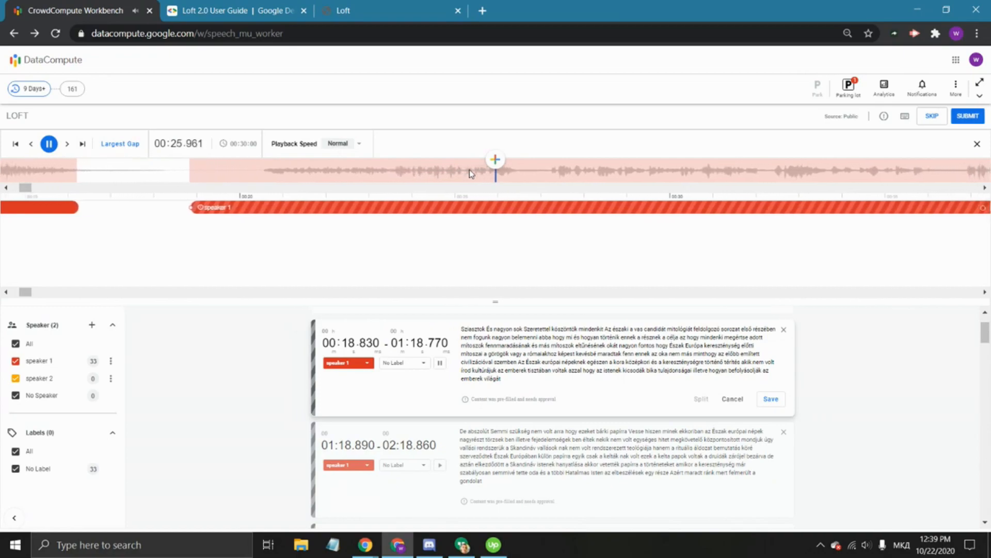
pyautogui.press('space')
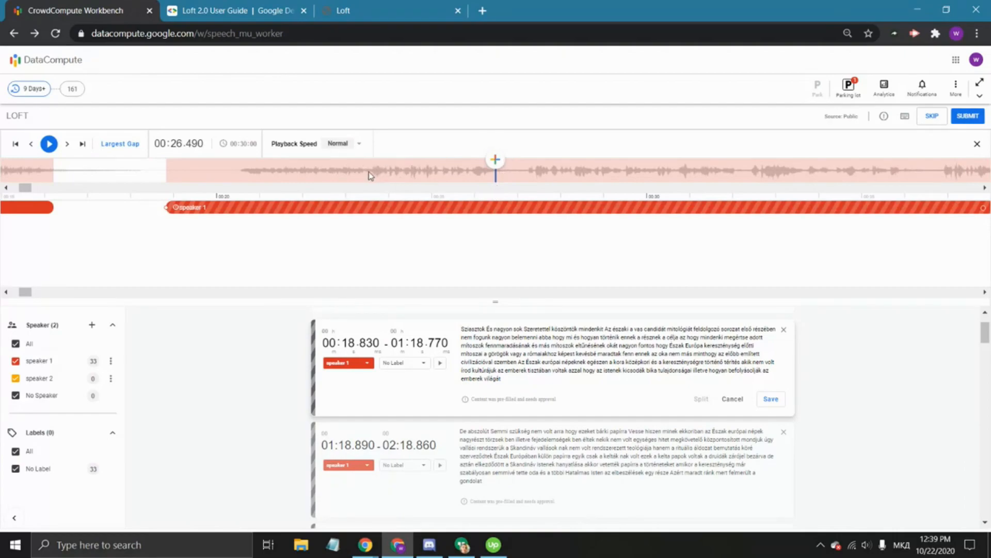
pyautogui.click(369, 172)
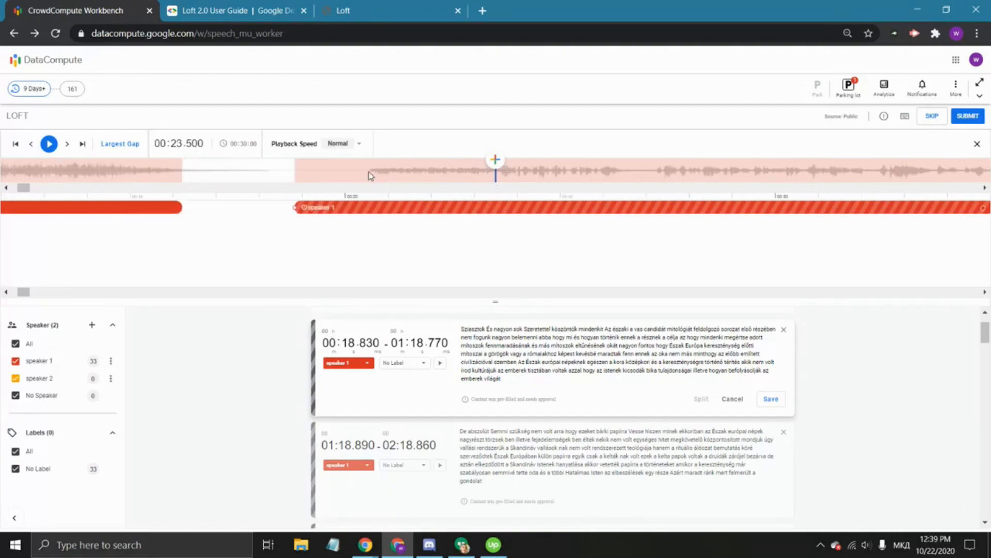
# Add a segment at the playhead position 00:23.500 and remove that segment again
pyautogui.click(495, 159)
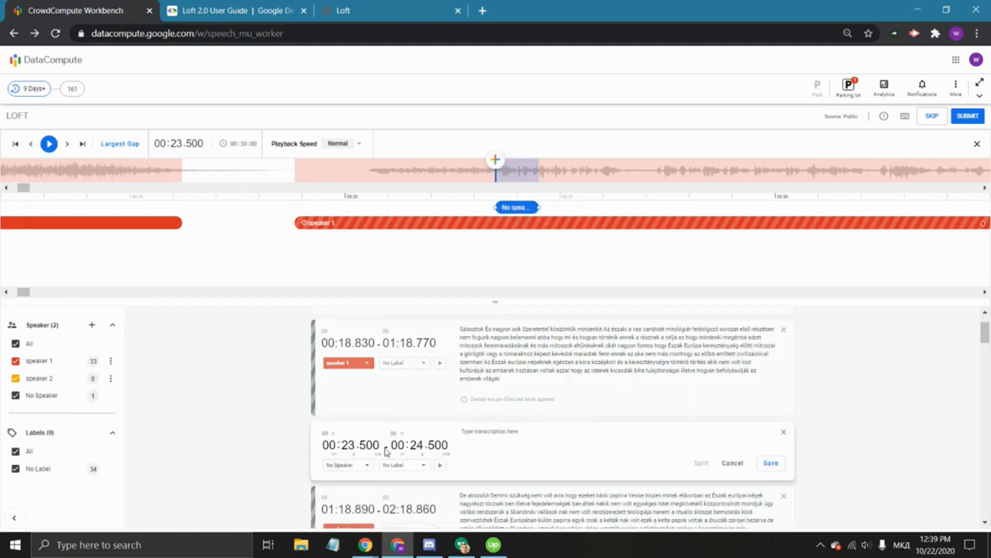
pyautogui.click(783, 432)
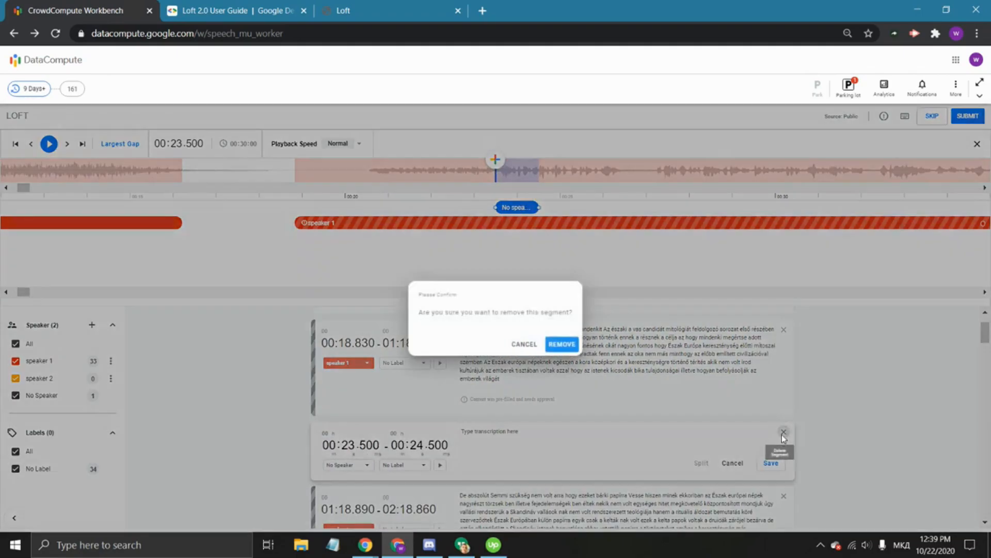
pyautogui.click(560, 345)
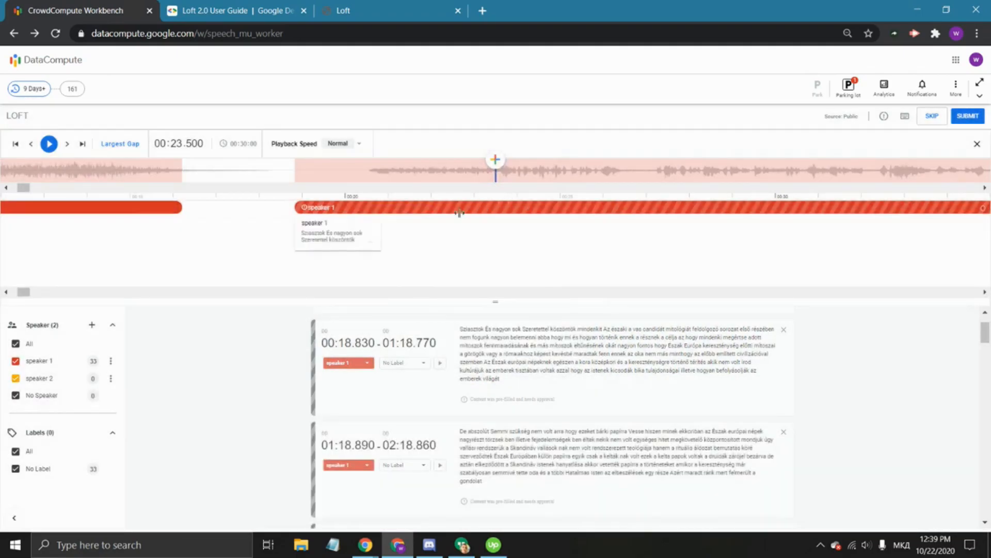
# Create a new segment at the playhead position 00:23.500 and assign it to speaker 2
pyautogui.press('Return')
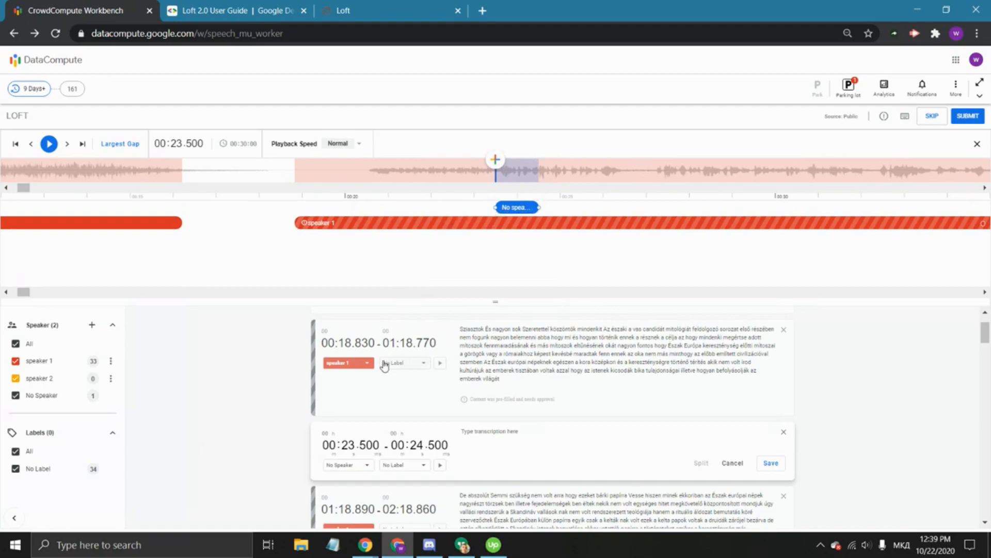
pyautogui.click(368, 465)
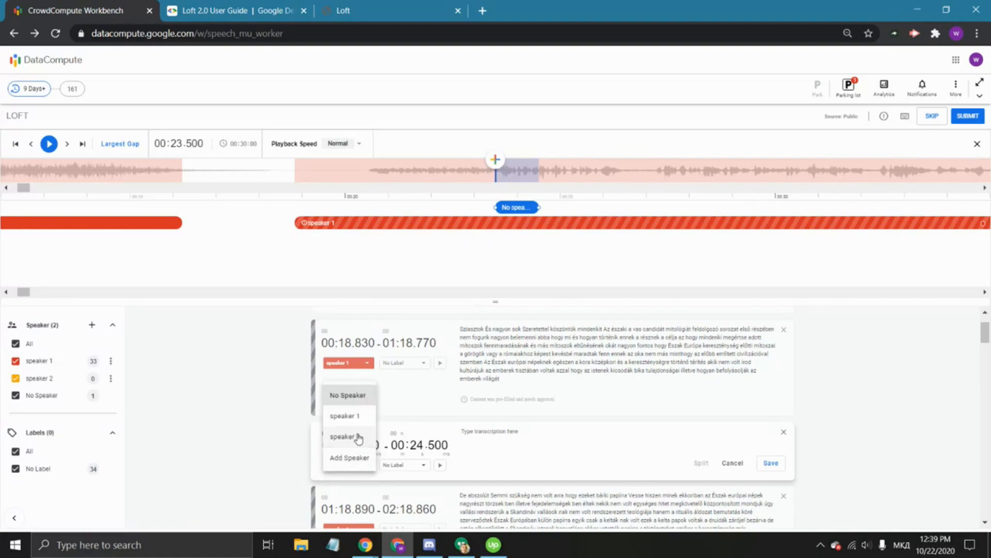
pyautogui.click(359, 439)
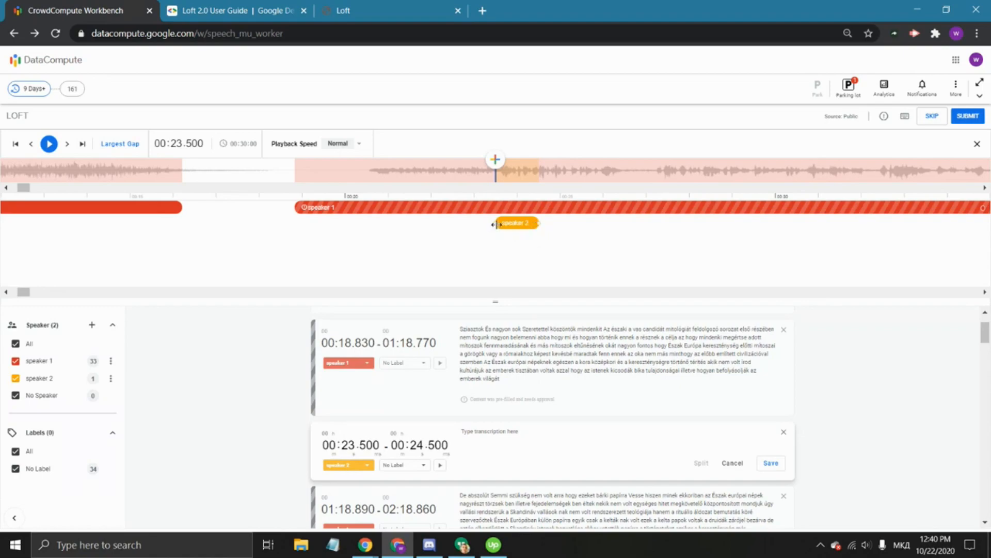
# Stretch the speaker 2 segment at both ends to span about 00:23.200 to 00:26.450, and save it
pyautogui.moveTo(538, 224); pyautogui.dragTo(621, 223)
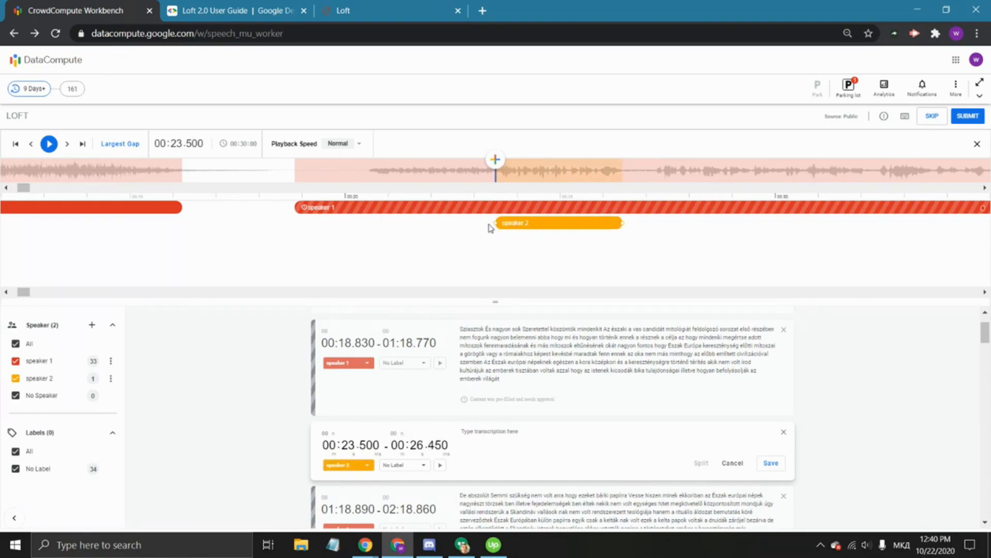
pyautogui.moveTo(495, 223)
pyautogui.mouseDown()
pyautogui.moveTo(465, 223)
pyautogui.moveTo(483, 223)
pyautogui.mouseUp()
pyautogui.click(771, 463)
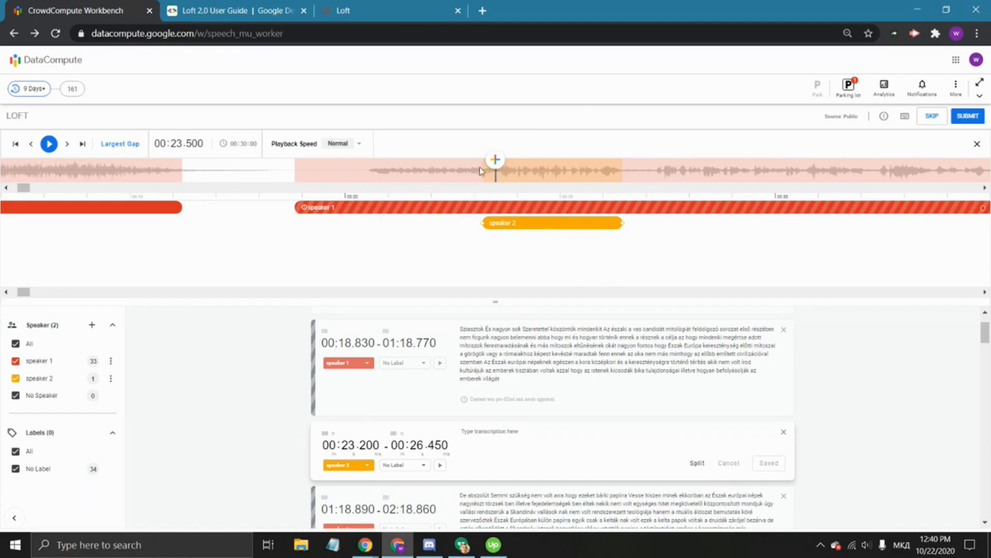
# Snap the speaker 2 segment's start to the playhead at about 00:22.419 and its end to the playhead at 00:27.700
pyautogui.click(449, 176)
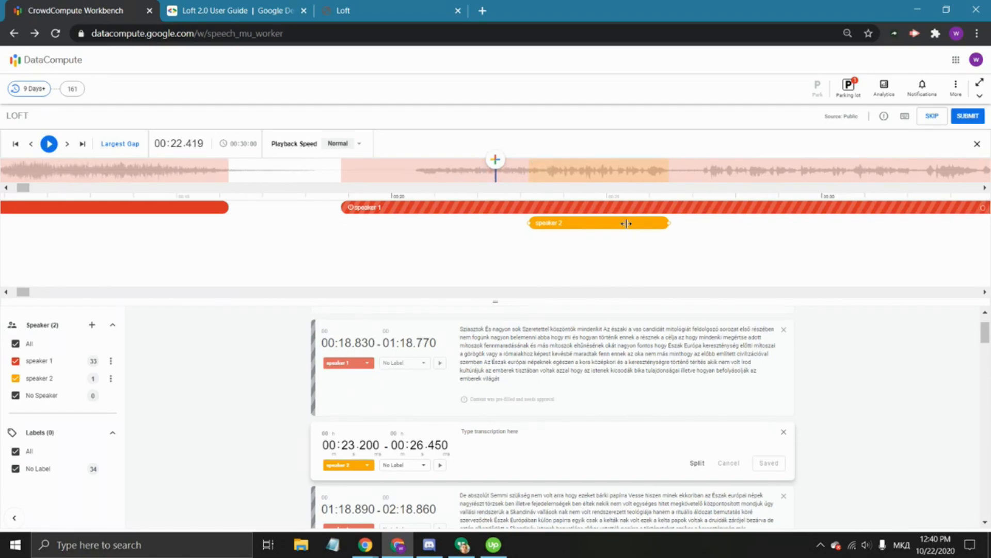
pyautogui.press('[')
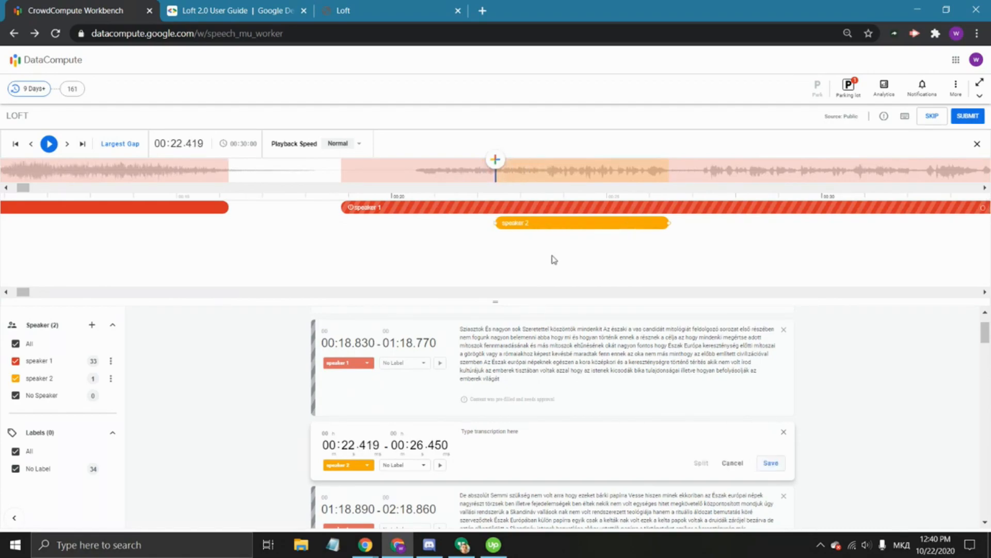
pyautogui.click(724, 178)
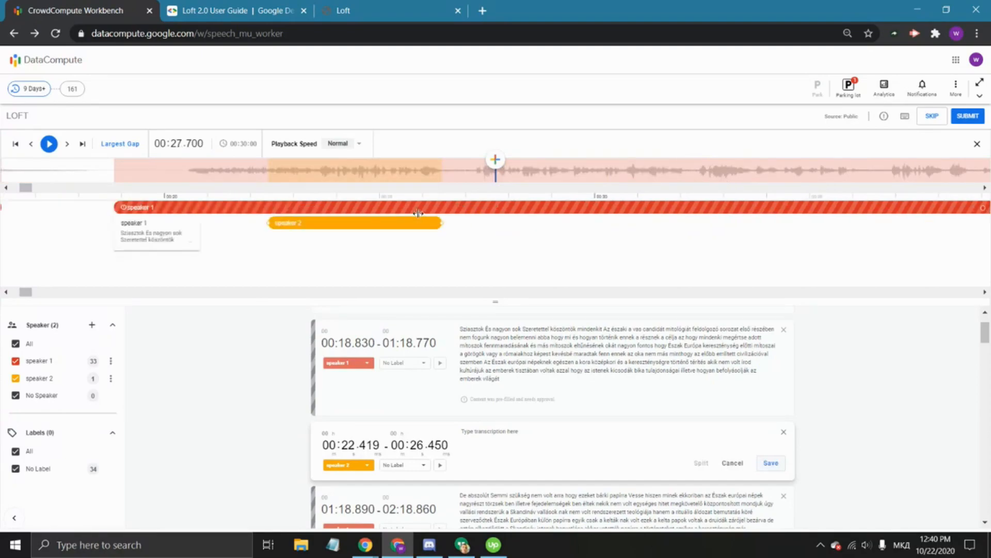
pyautogui.press(']')
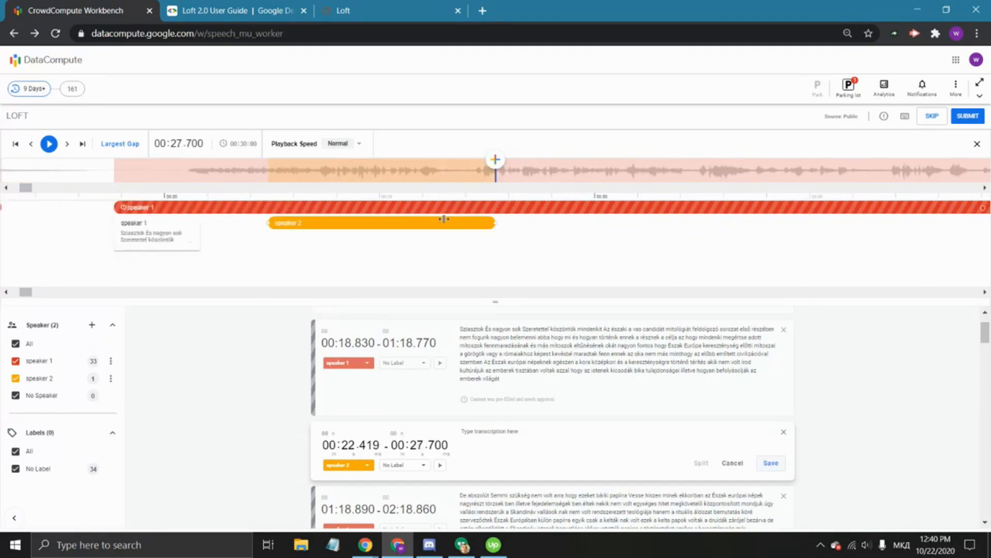
# Shorten the speaker 2 segment to span about 00:23.570 to 00:26.470, and scrub the timeline back to about 00:23.140
pyautogui.moveTo(496, 223); pyautogui.dragTo(441, 223)
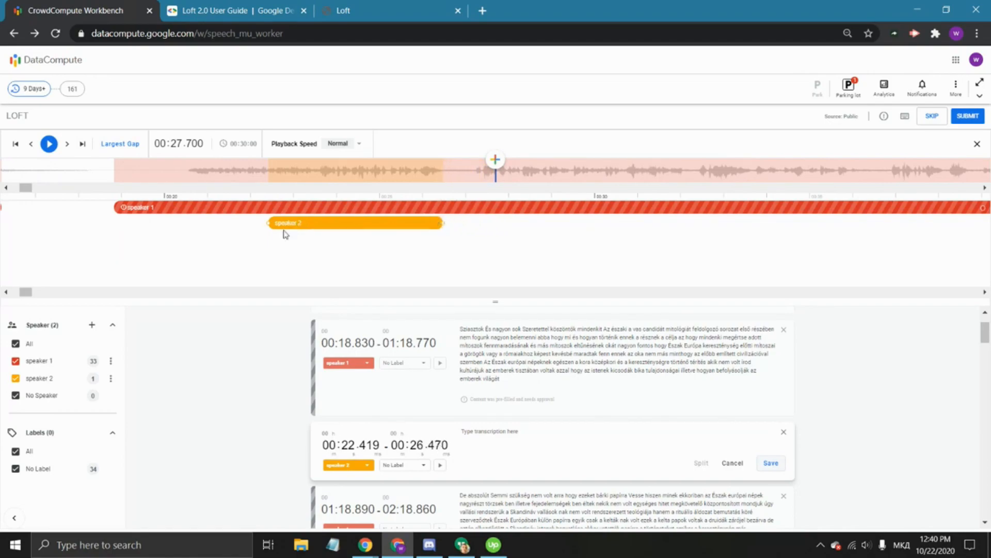
pyautogui.moveTo(267, 223); pyautogui.dragTo(319, 224)
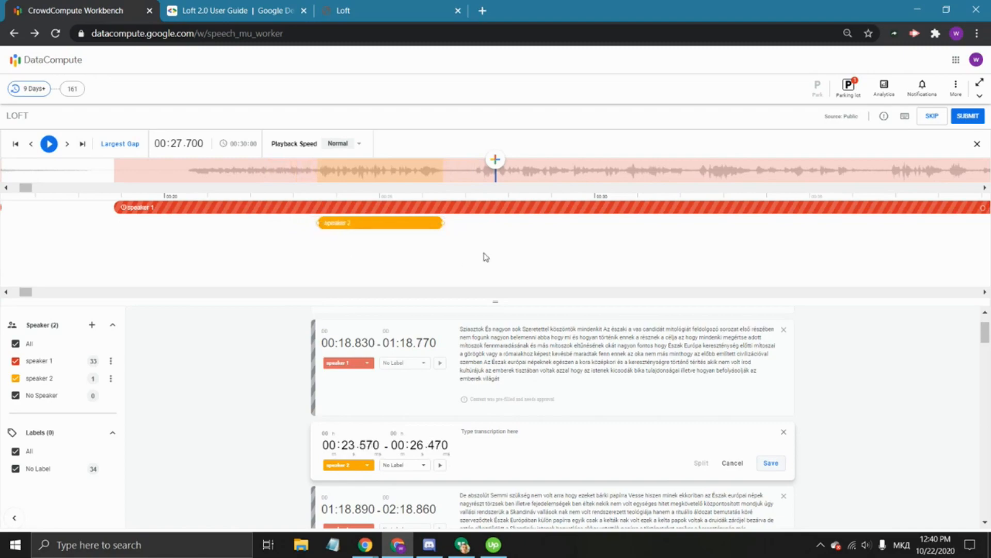
pyautogui.hscroll(-2, 522, 247)
pyautogui.hscroll(-4, 522, 247)
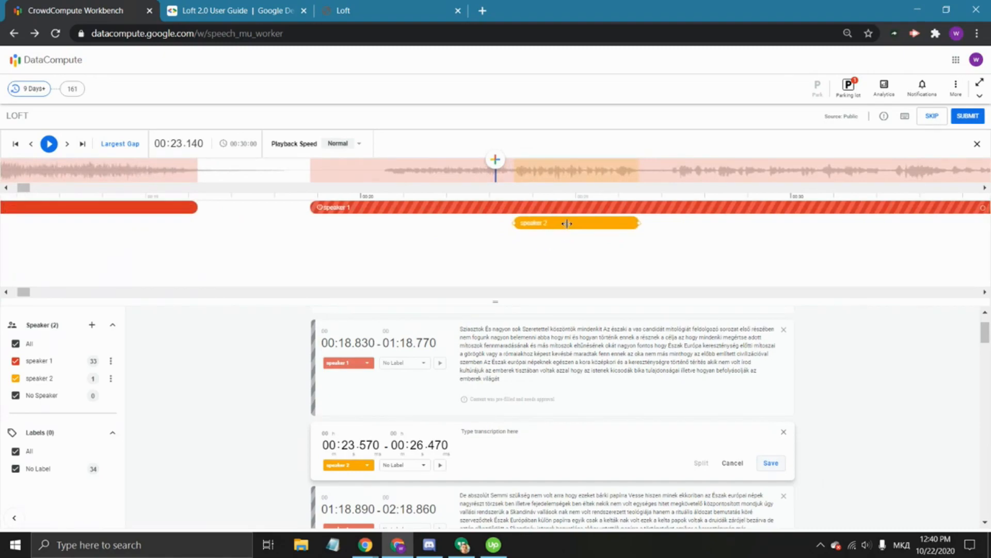
pyautogui.moveTo(567, 223)
pyautogui.mouseDown()
pyautogui.moveTo(453, 223)
pyautogui.moveTo(738, 222)
pyautogui.moveTo(567, 216)
pyautogui.mouseUp()
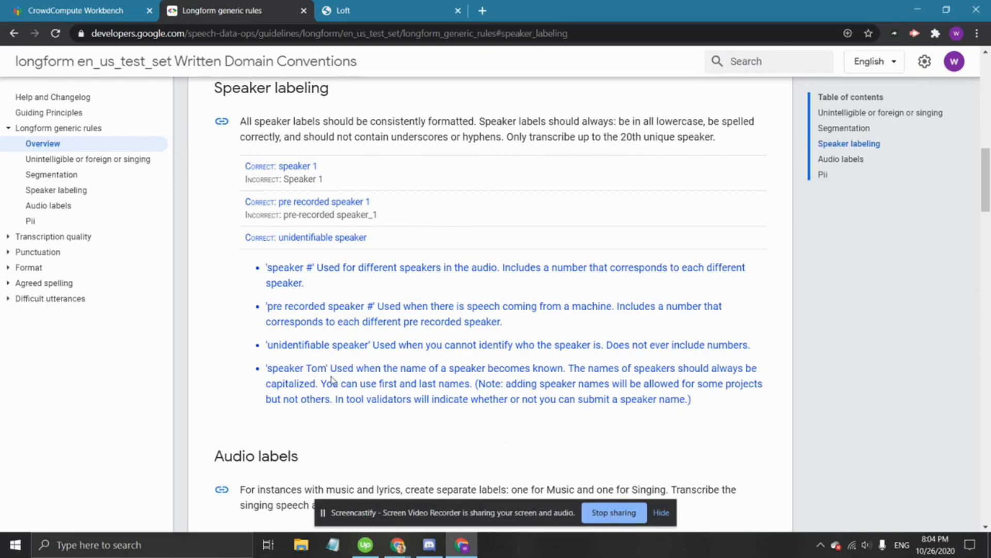
# Switch to the CrowdCompute Workbench and edit speaker 1's name, replacing the number with the speaker's first and last name
pyautogui.click(93, 5)
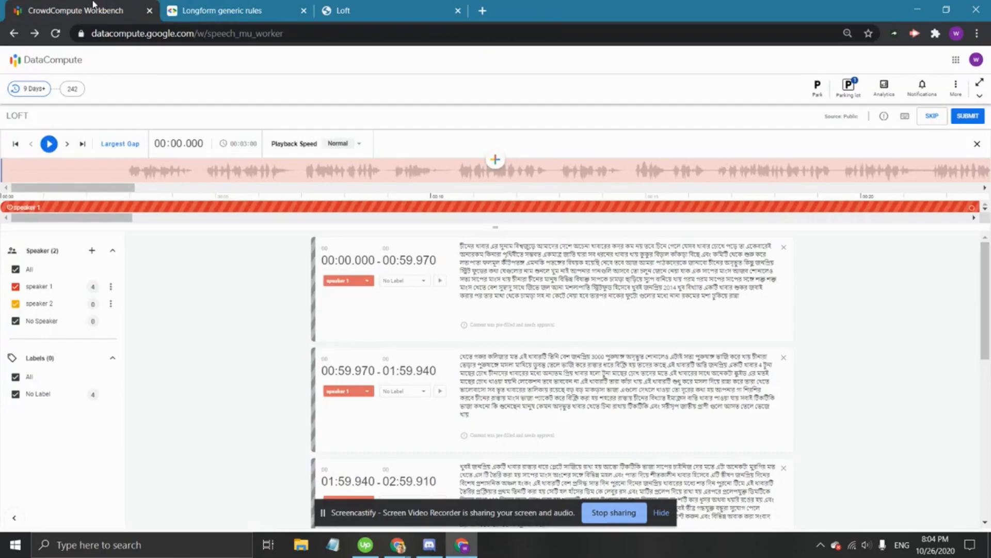
pyautogui.click(111, 290)
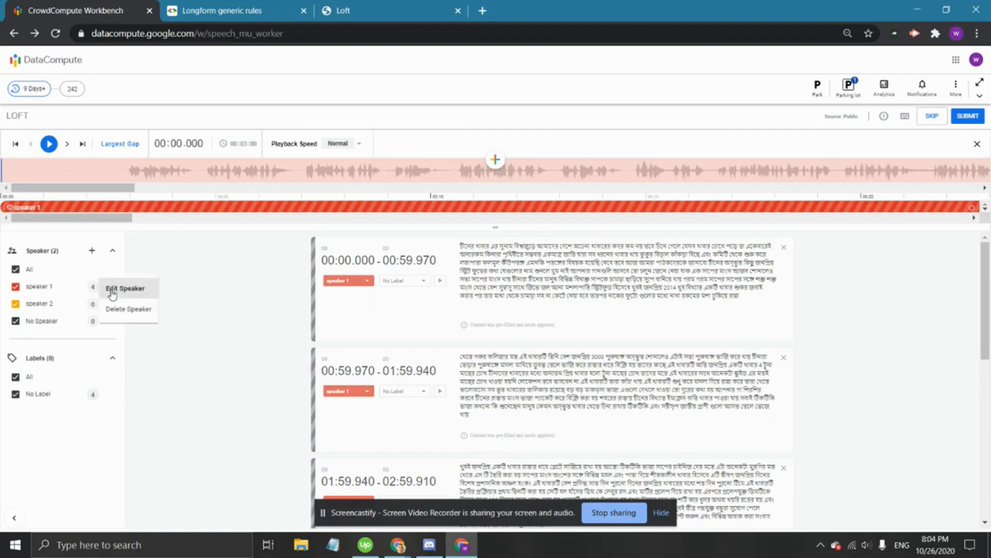
pyautogui.click(149, 290)
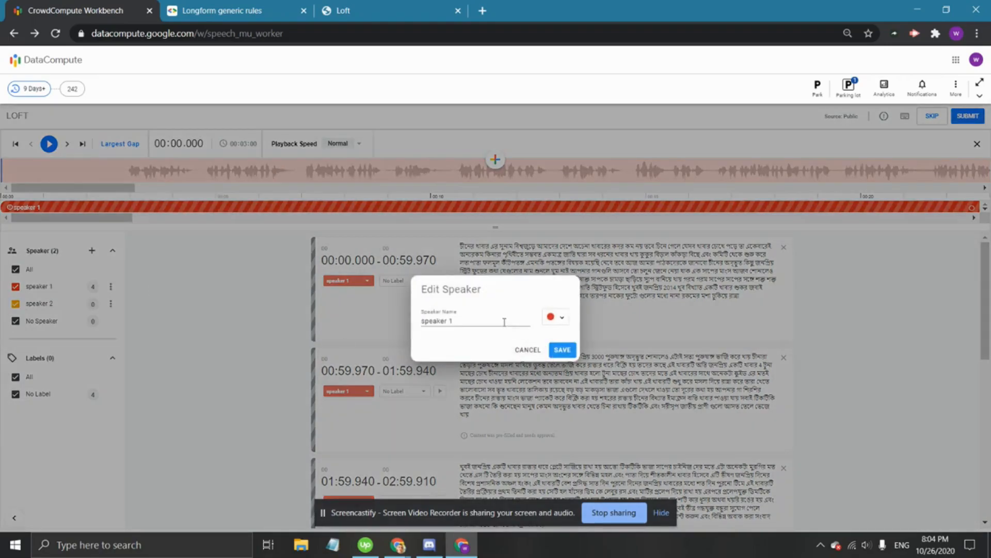
pyautogui.press('BackSpace')
pyautogui.write('John')
pyautogui.write('Smith')
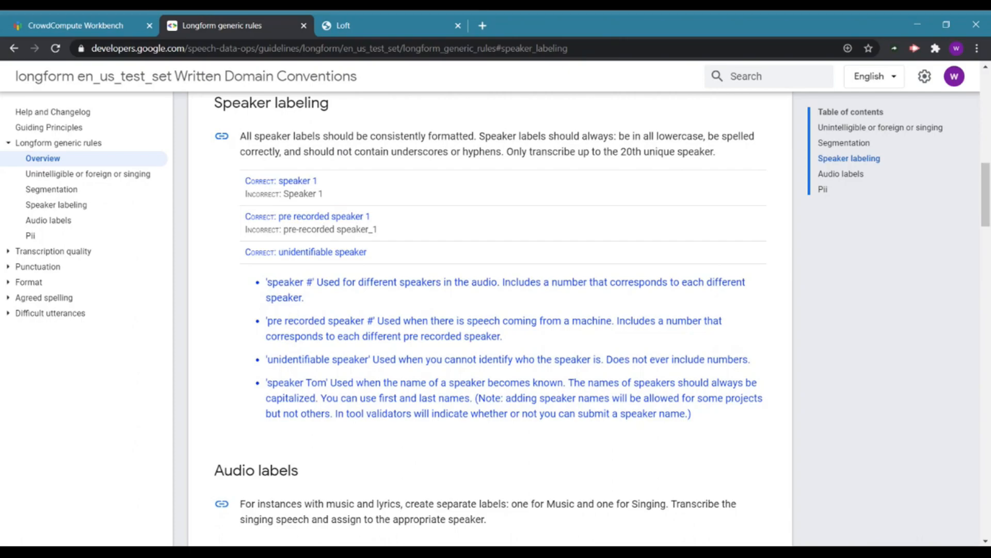
# Return to the CrowdCompute Workbench and create a new speaker named "speaker 2" with the orange colour
pyautogui.click(72, 16)
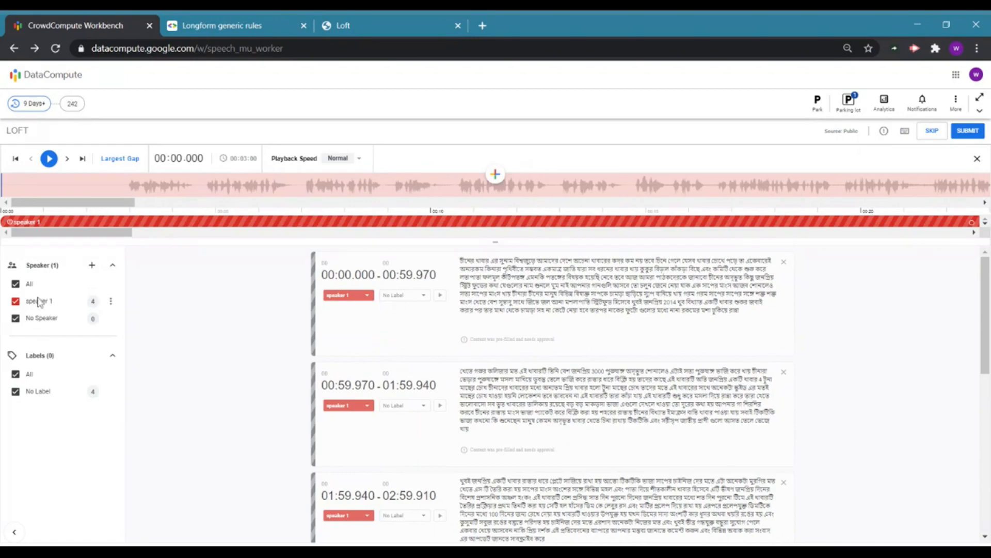
pyautogui.click(91, 266)
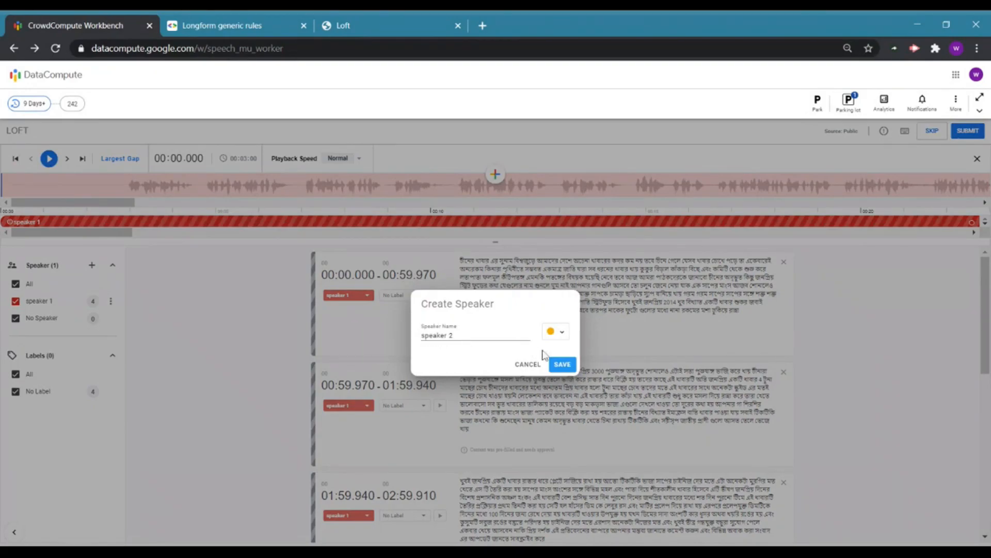
pyautogui.click(562, 364)
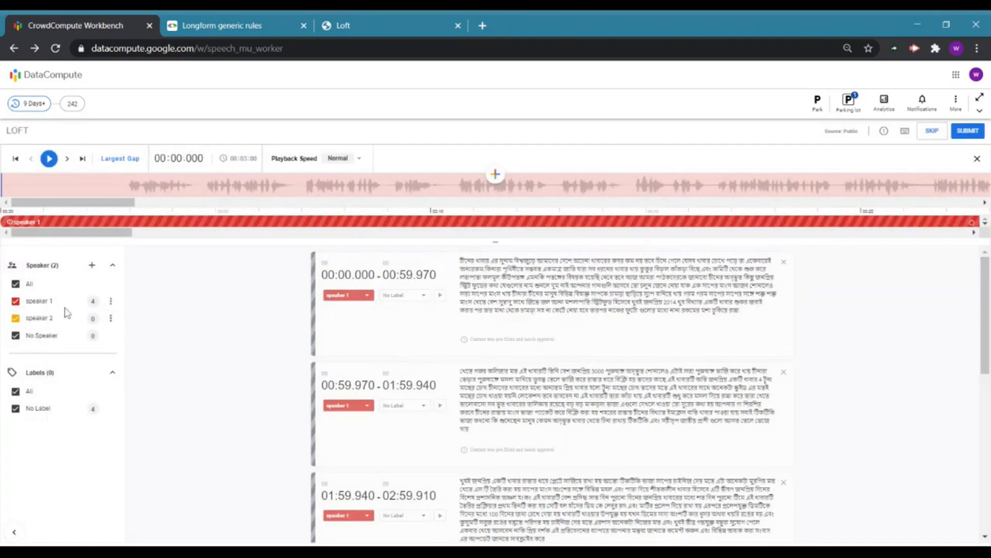
# Open speaker 1 for editing and try an uppercase "S" and a fully capitalized "SPEAKER" in its name
pyautogui.click(111, 302)
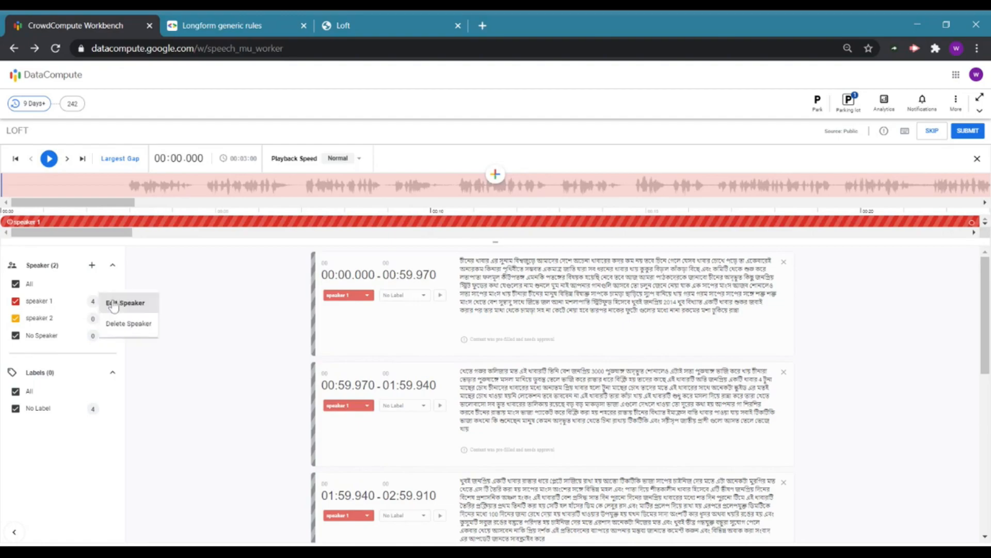
pyautogui.click(155, 307)
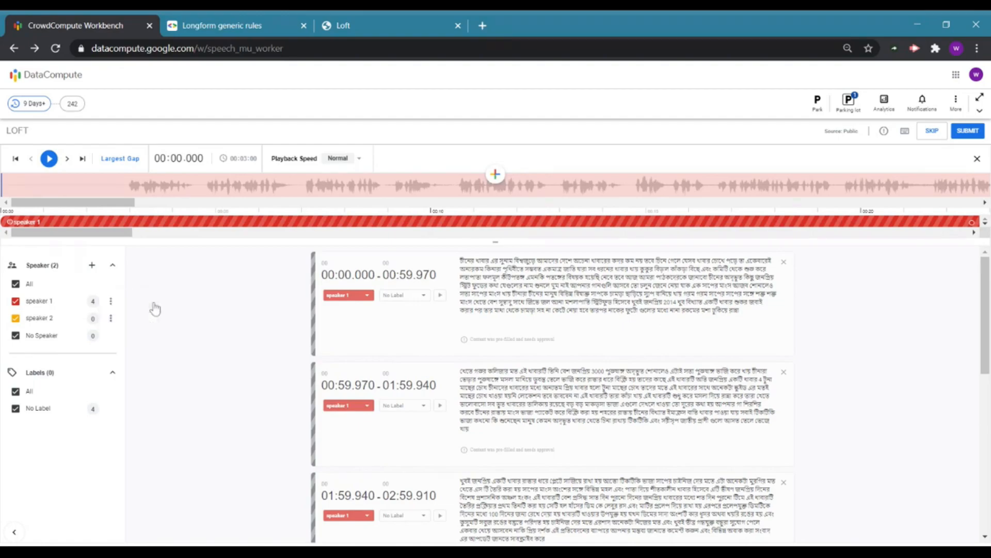
pyautogui.moveTo(454, 336)
pyautogui.mouseDown()
pyautogui.moveTo(414, 345)
pyautogui.moveTo(454, 336)
pyautogui.mouseUp()
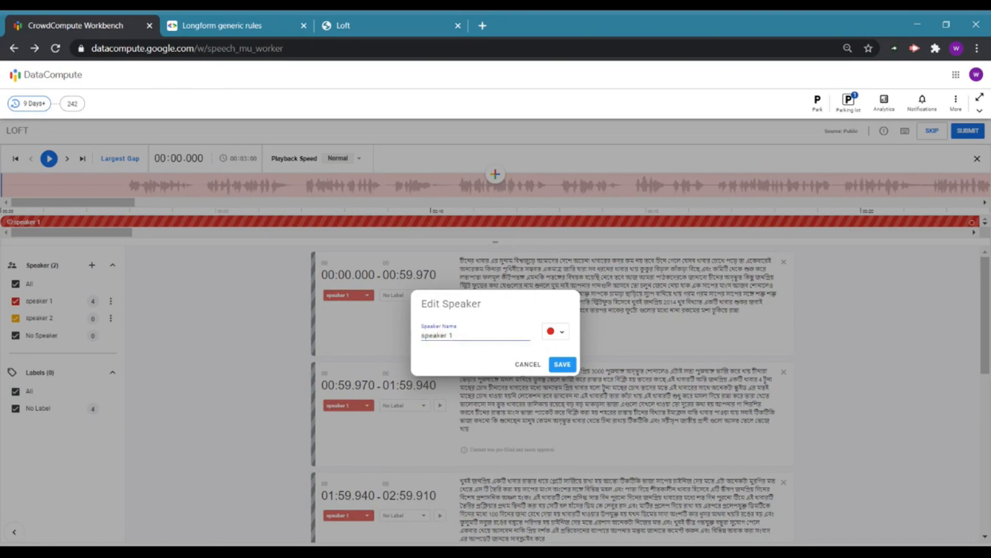
pyautogui.doubleClick(433, 336)
pyautogui.click(454, 336)
pyautogui.click(424, 336)
pyautogui.press('BackSpace')
pyautogui.write('S')
pyautogui.doubleClick(425, 336)
pyautogui.write('SPEAKER')
# Restore the lowercase word "speaker" in speaker 1's name and save the speaker
pyautogui.hotkey('ctrl', 'shift', 'Left')
pyautogui.write('speaker')
pyautogui.click(562, 364)
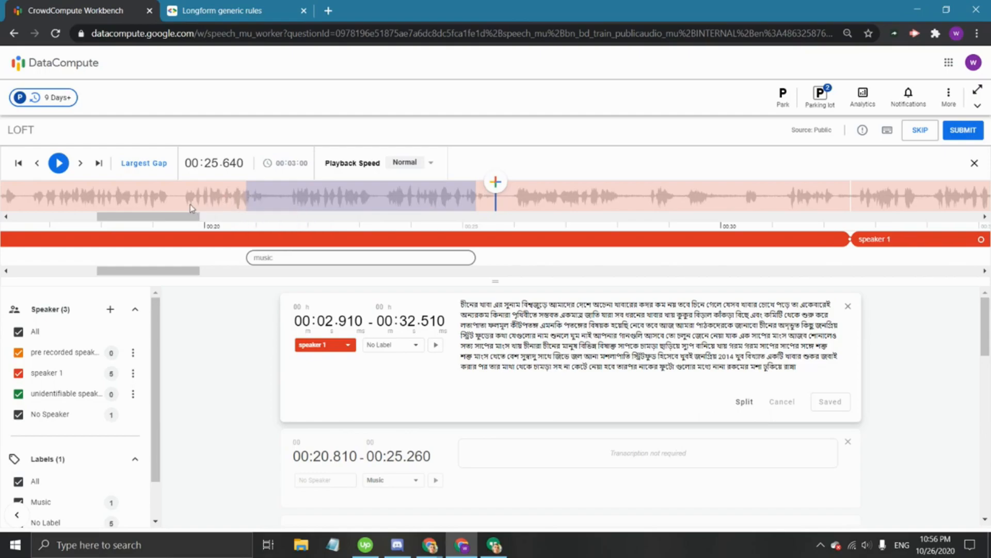
# Play the audio from about 00:19.720 into the music segment and pause it before the segment ends
pyautogui.click(192, 206)
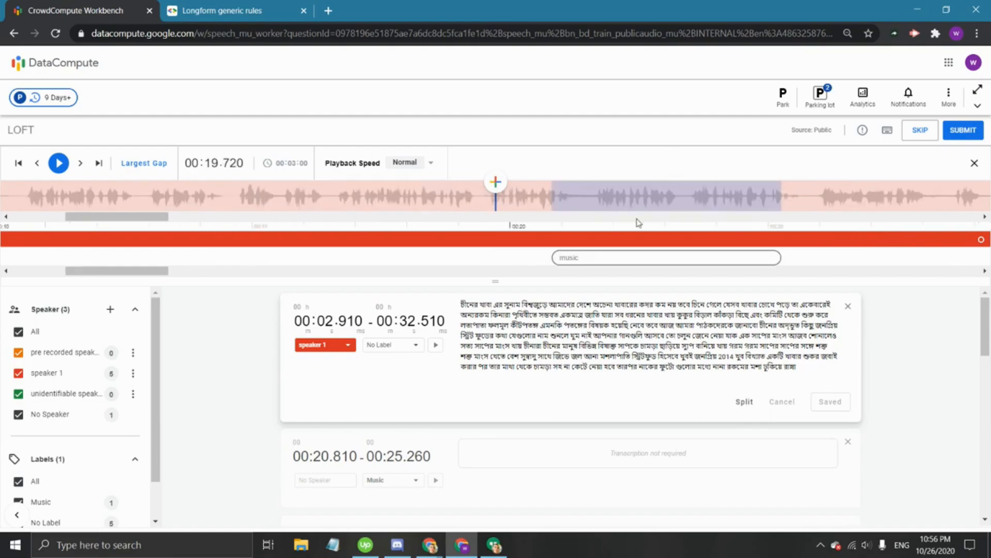
pyautogui.press('Tab')
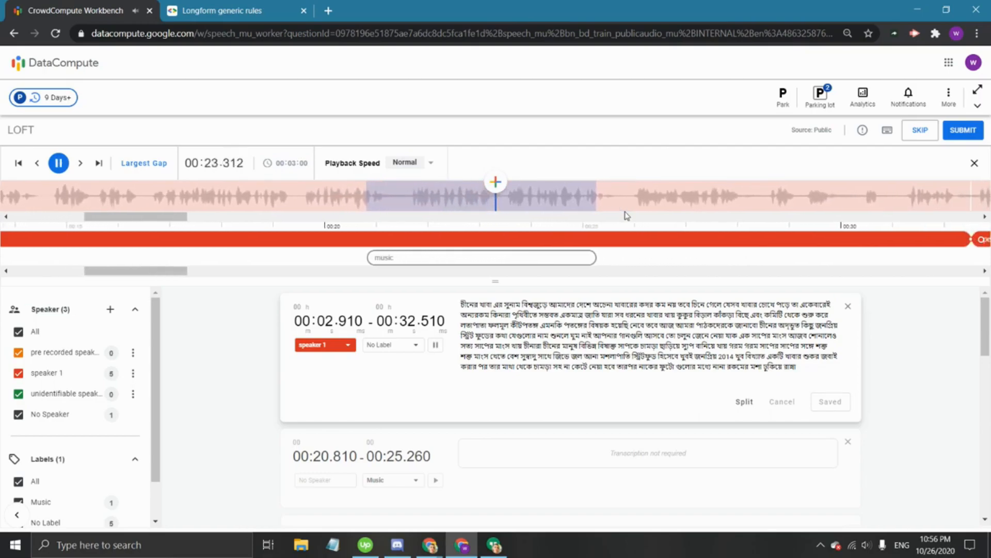
pyautogui.press('Tab')
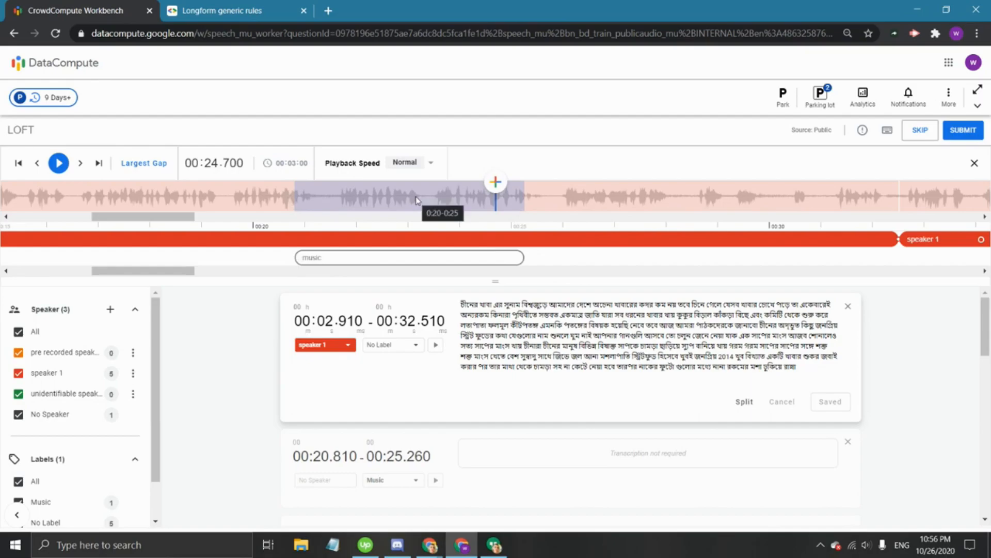
# Review the label options available for the music segment at 00:20.810
pyautogui.scroll(-1, 413, 438)
pyautogui.click(413, 438)
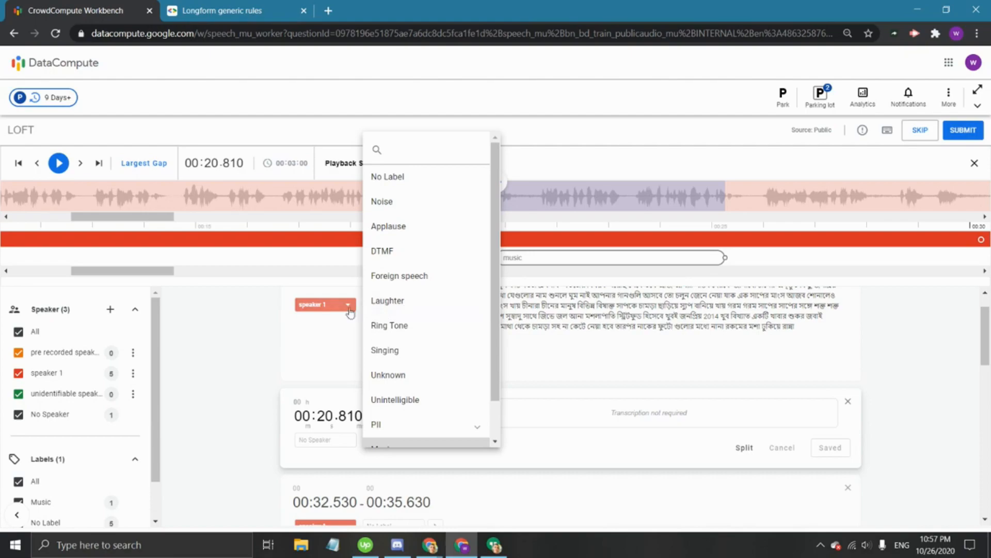
pyautogui.click(249, 324)
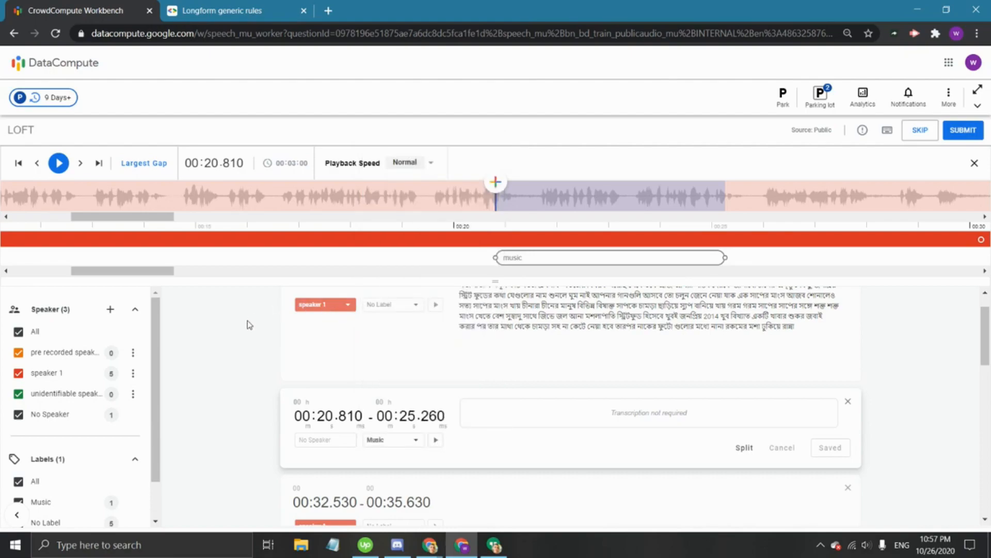
pyautogui.click(391, 445)
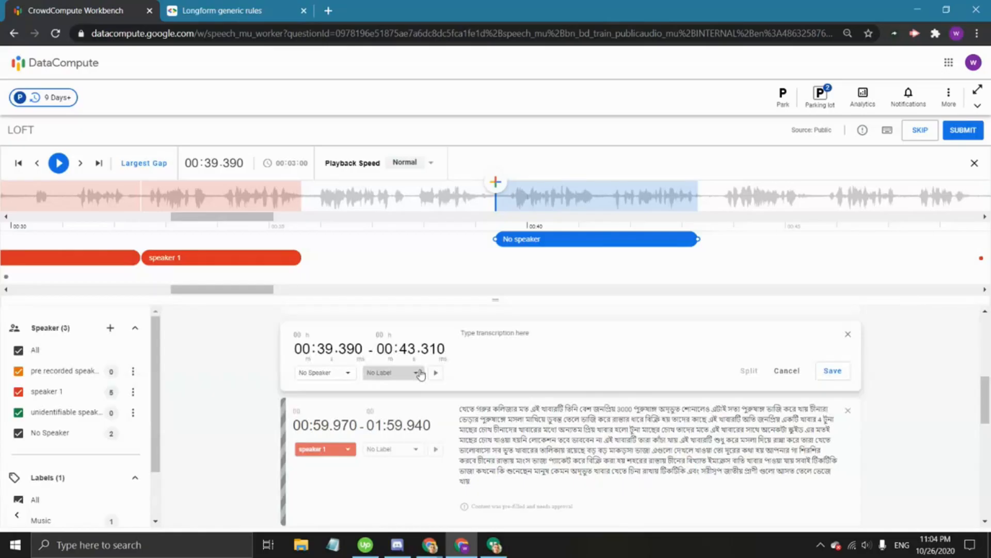
# Assign the Foreign speech label to the No Speaker segment at 00:39.390–00:43.310
pyautogui.click(416, 374)
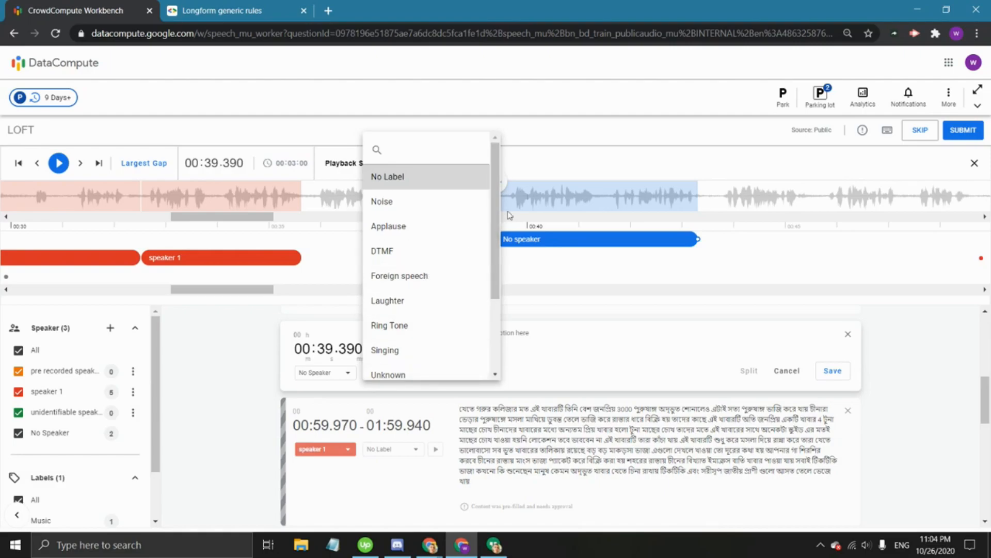
pyautogui.moveTo(496, 214); pyautogui.dragTo(506, 284)
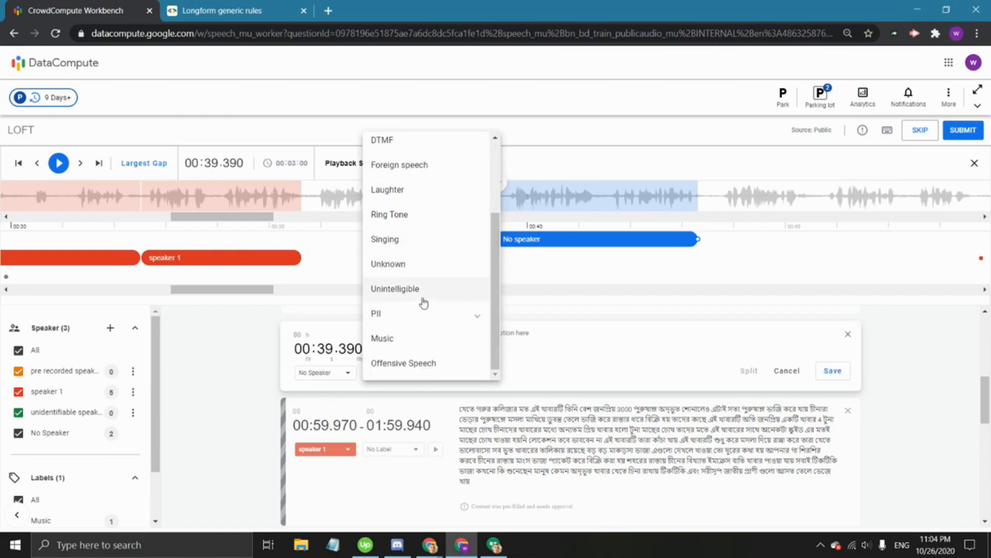
pyautogui.click(426, 172)
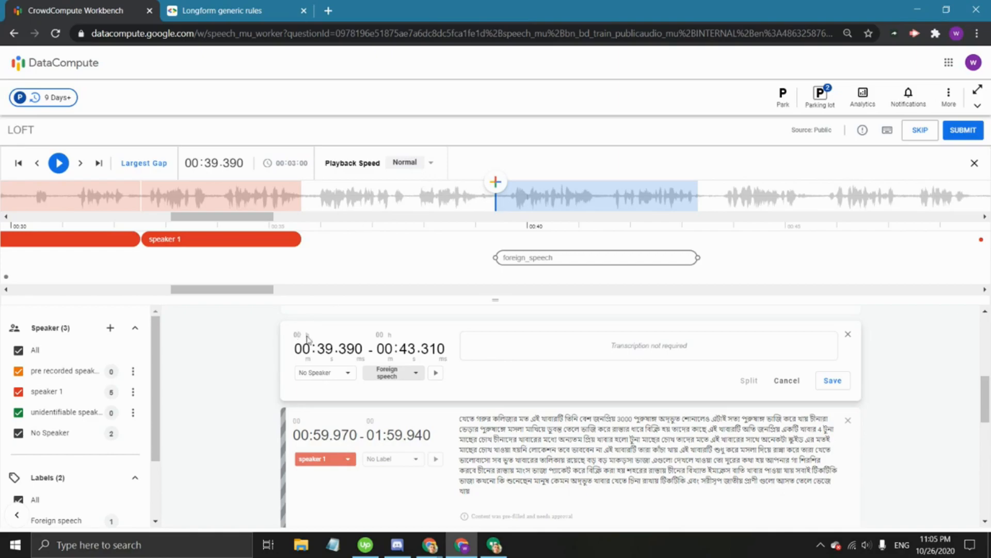
# Change the label of the 00:39.390–00:43.310 segment to Singing and finally to Unintelligible
pyautogui.click(416, 374)
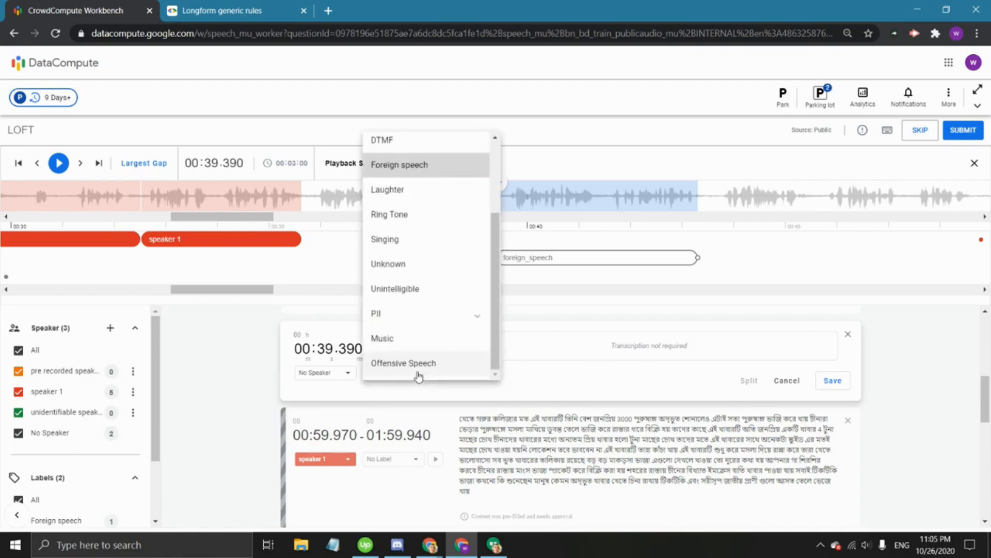
pyautogui.click(407, 248)
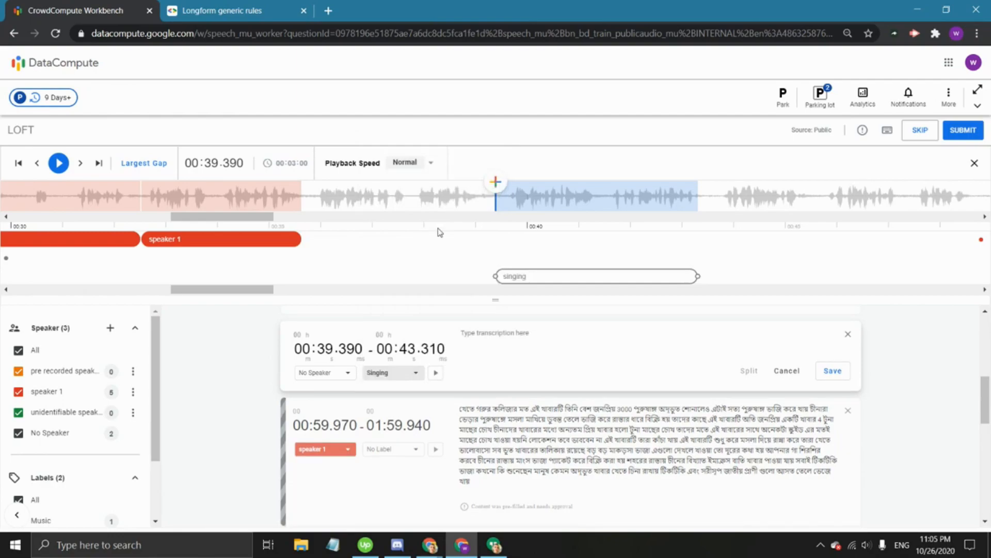
pyautogui.click(416, 373)
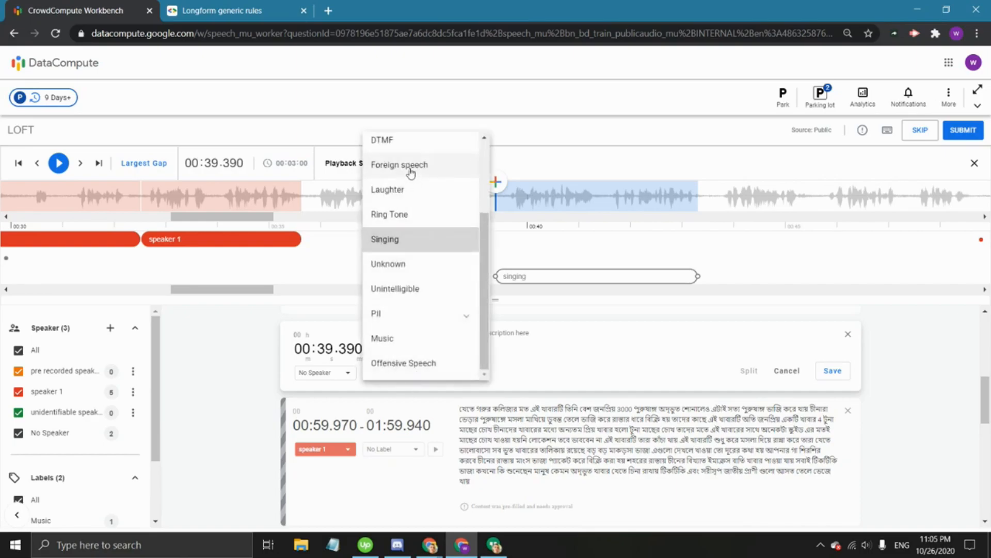
pyautogui.click(428, 289)
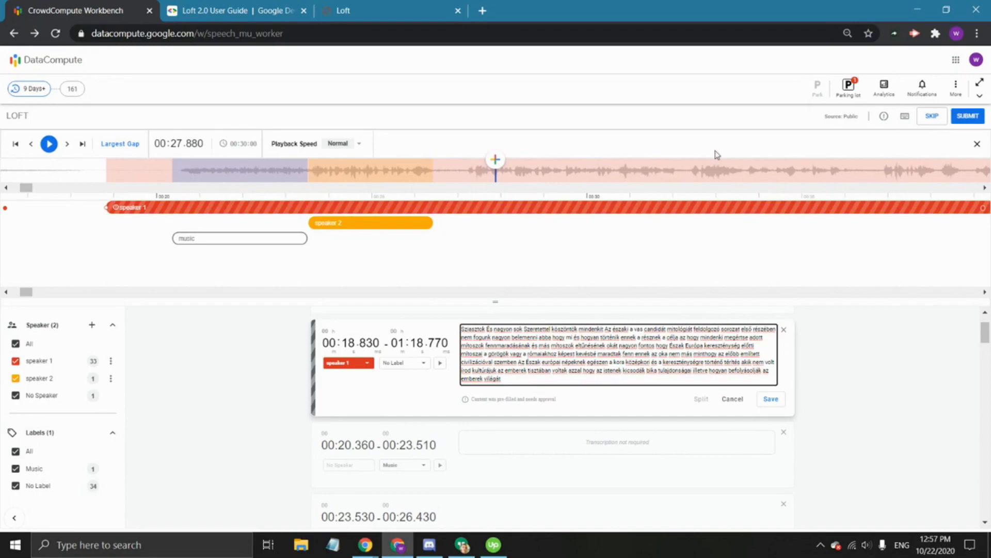
# Examine how the speaker 1, speaker 2 and music segments overlap along the timeline between about 00:20 and 00:40
pyautogui.hscroll(5, 705, 213)
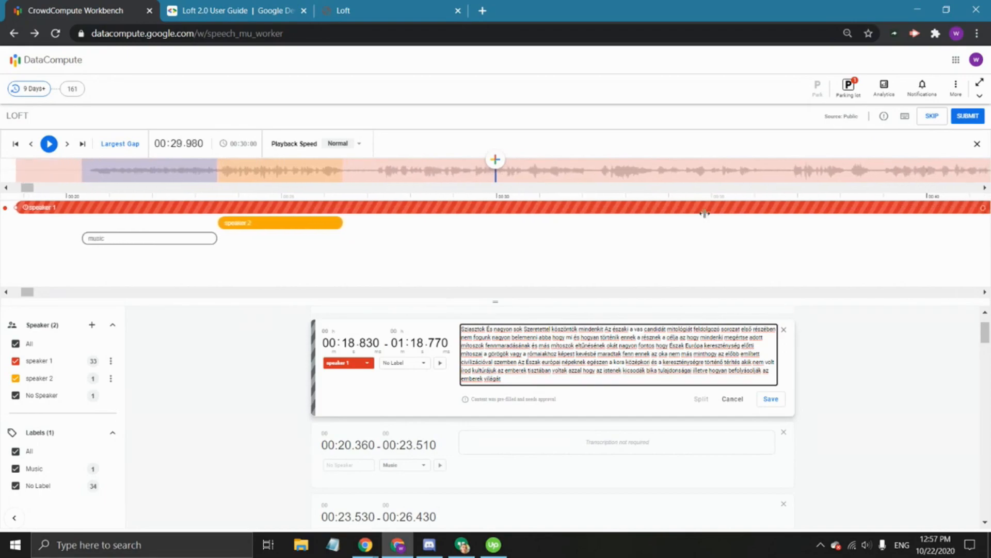
pyautogui.hscroll(4, 705, 213)
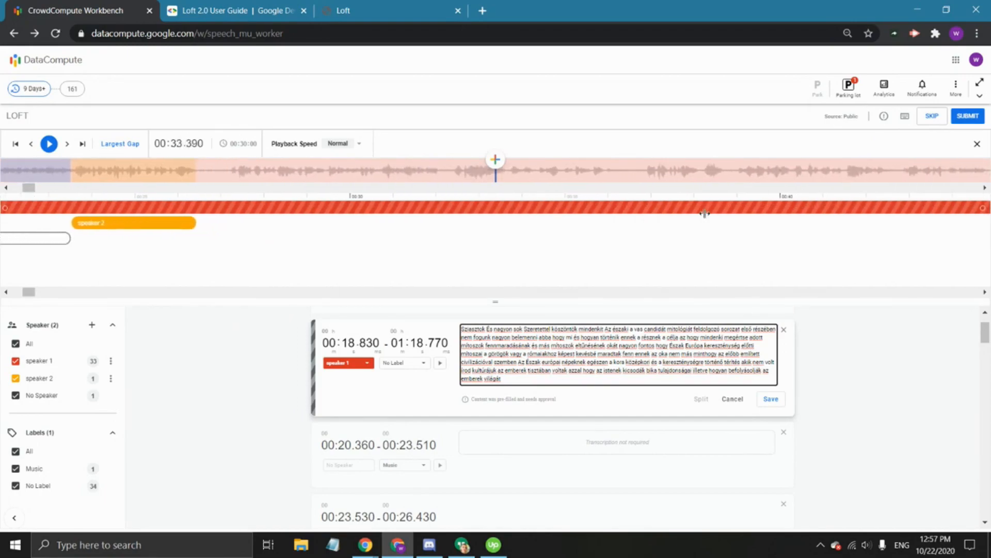
pyautogui.hscroll(-2, 705, 213)
pyautogui.hscroll(-1, 705, 214)
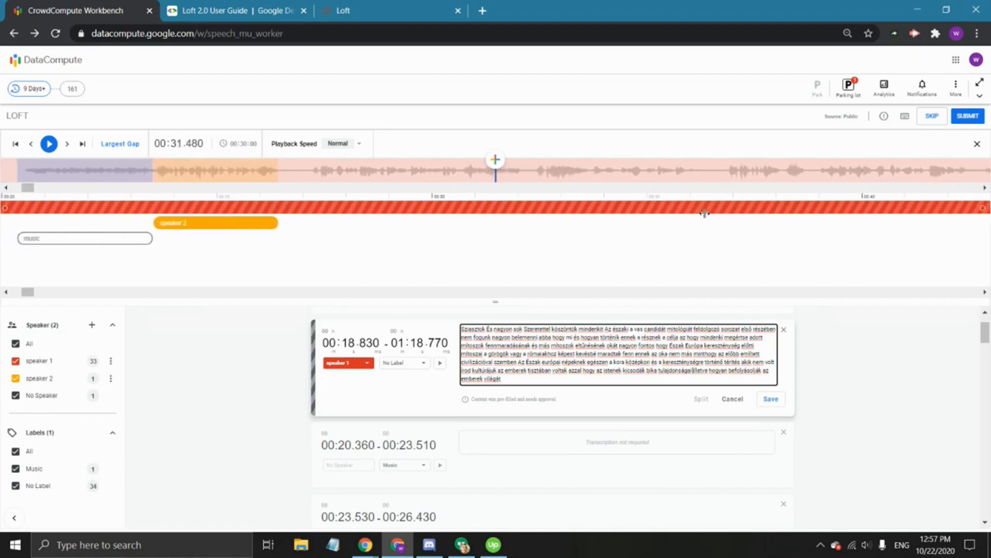
pyautogui.hscroll(-3, 705, 213)
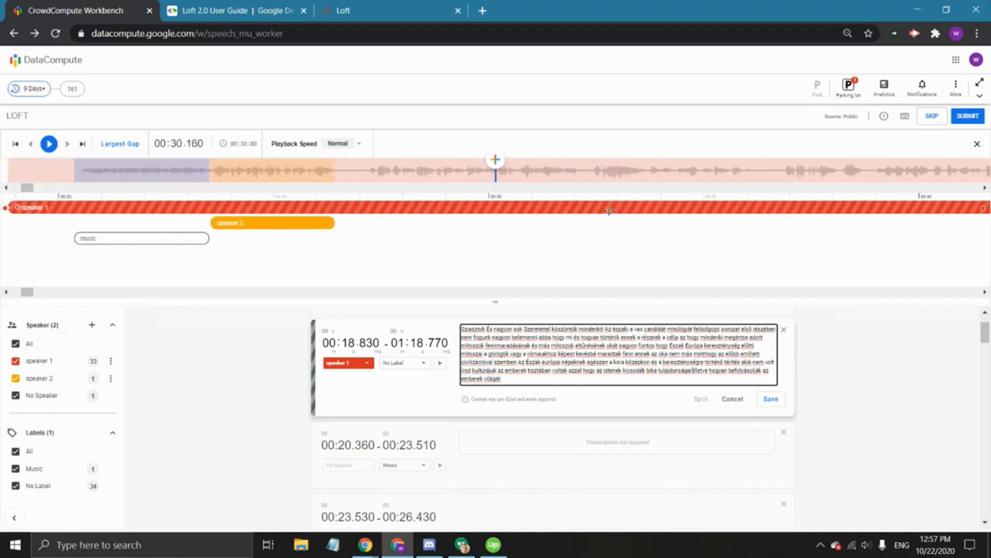
pyautogui.hscroll(-2, 609, 210)
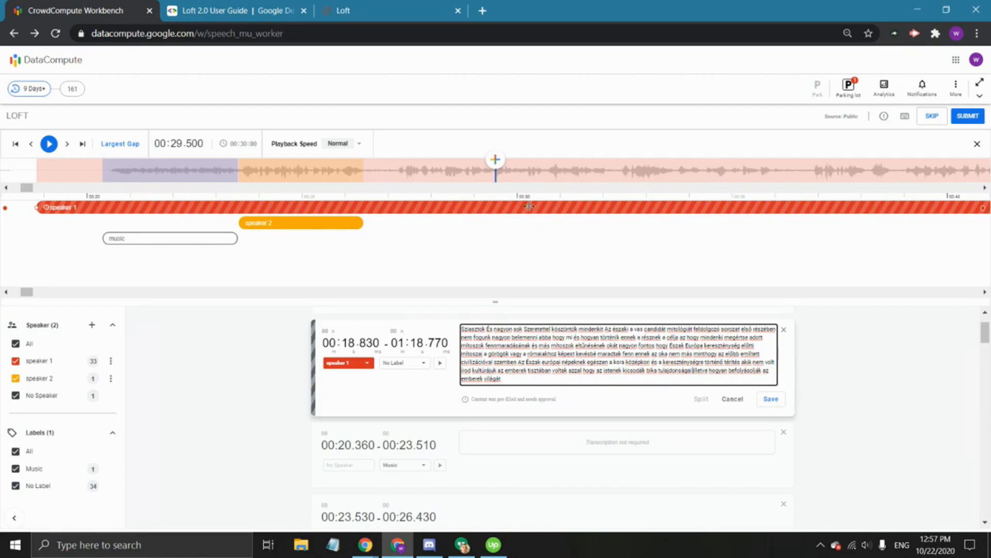
pyautogui.scroll(-2, 528, 205)
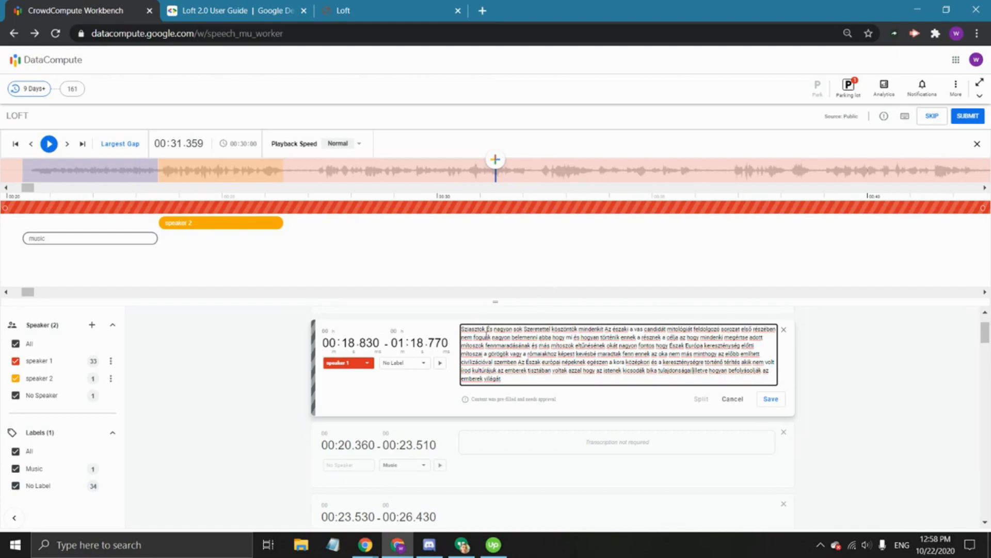
pyautogui.scroll(-1, 649, 194)
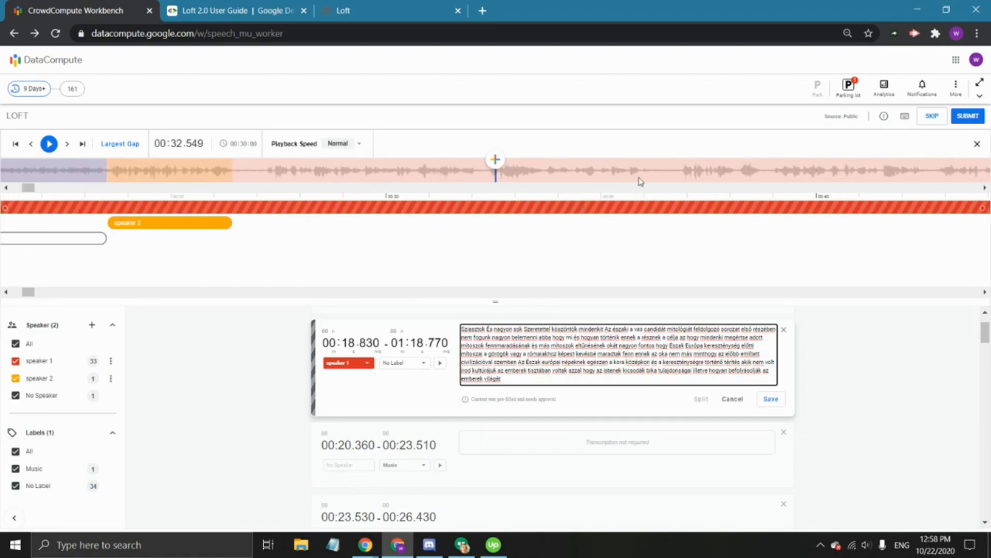
pyautogui.scroll(-1, 614, 185)
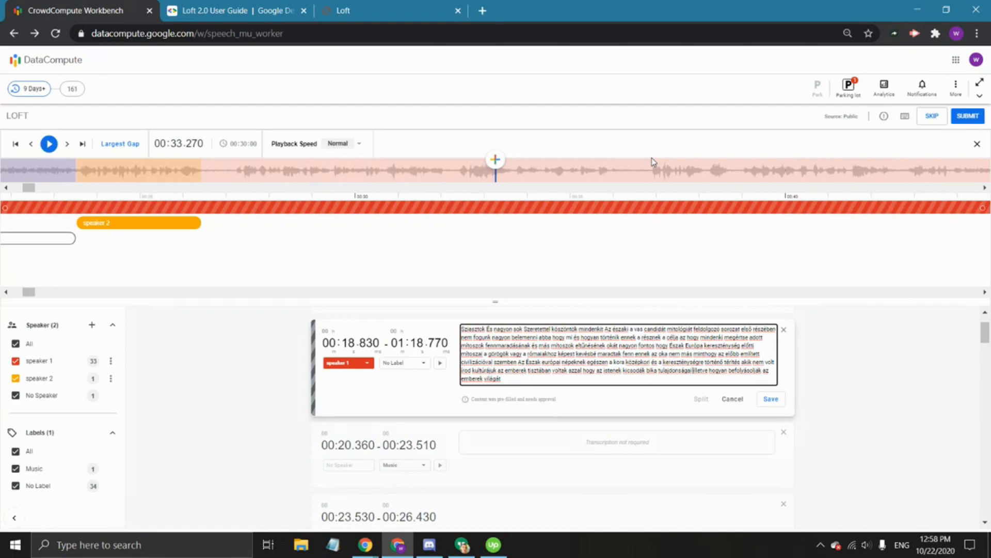
pyautogui.scroll(-1, 648, 168)
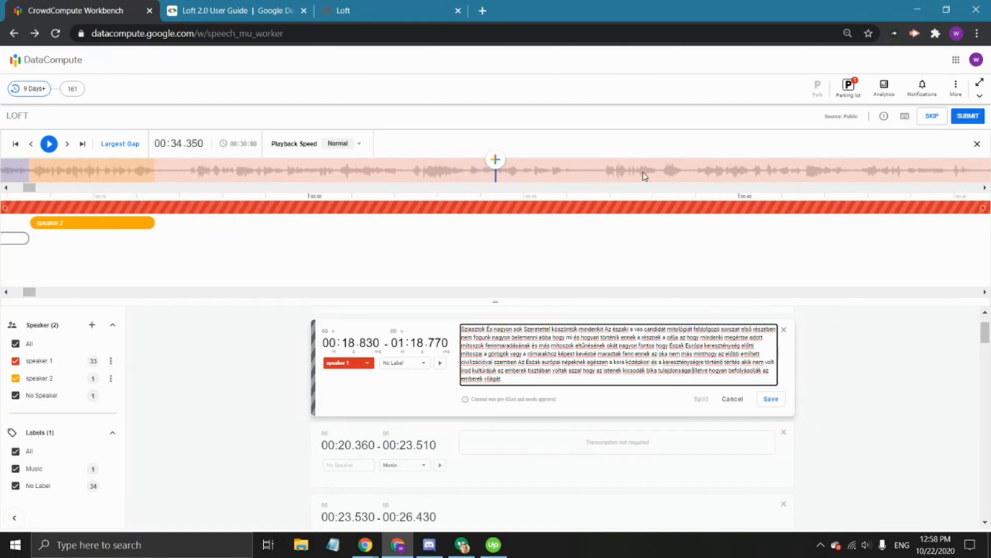
pyautogui.scroll(-3, 643, 176)
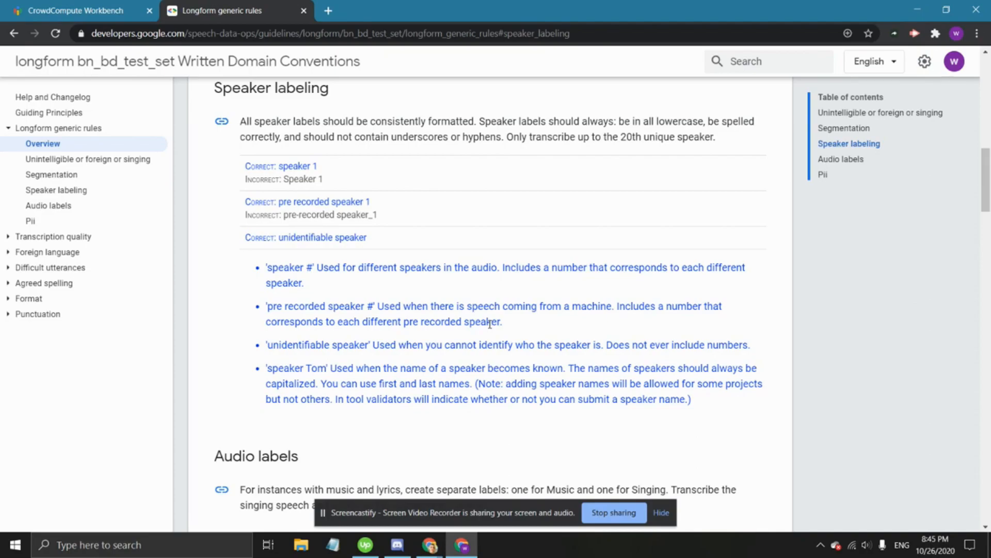
# Switch to the CrowdCompute Workbench and play the first speaker 1 segment and the unsegmented speech following it
pyautogui.click(98, 9)
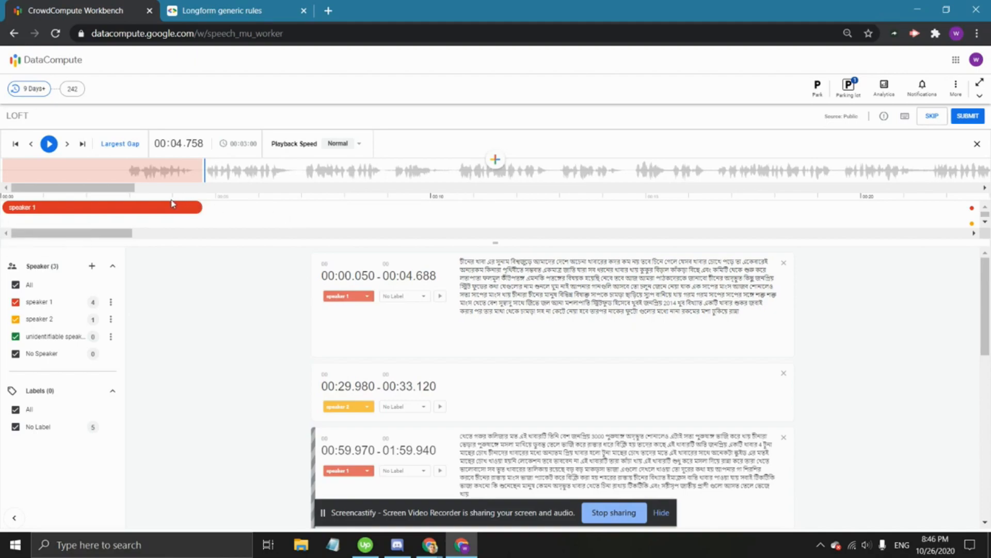
pyautogui.click(123, 175)
pyautogui.press('space')
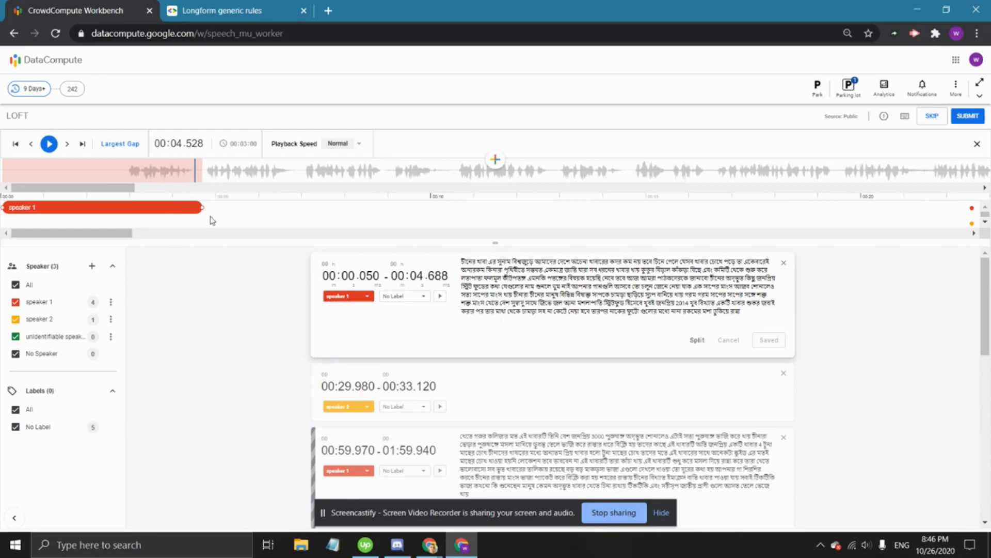
pyautogui.press('space')
pyautogui.press('space')
pyautogui.click(206, 220)
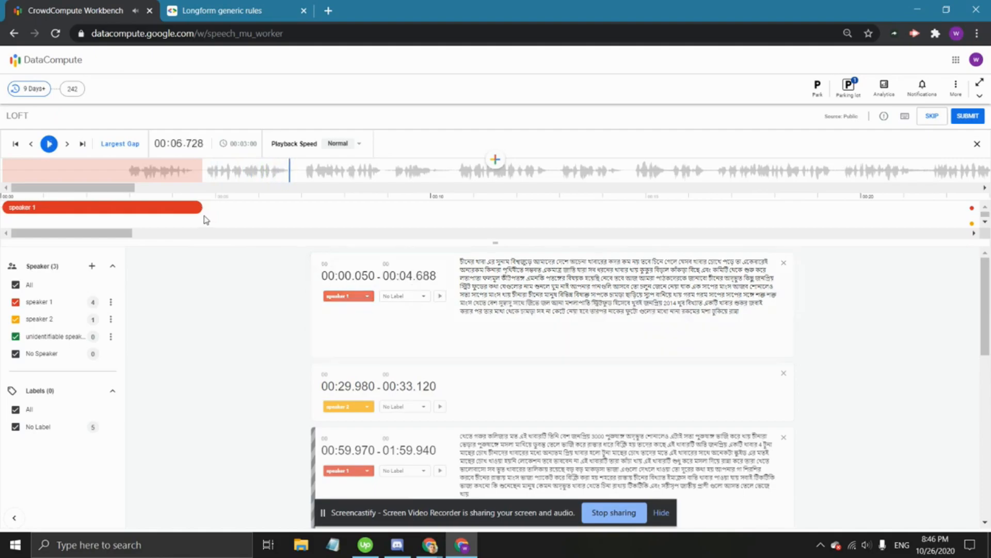
# Create a segment at 00:04.738, right after the first speaker 1 segment, and assign it a new speaker named "pre recorded speaker 1"
pyautogui.click(204, 175)
pyautogui.press('Return')
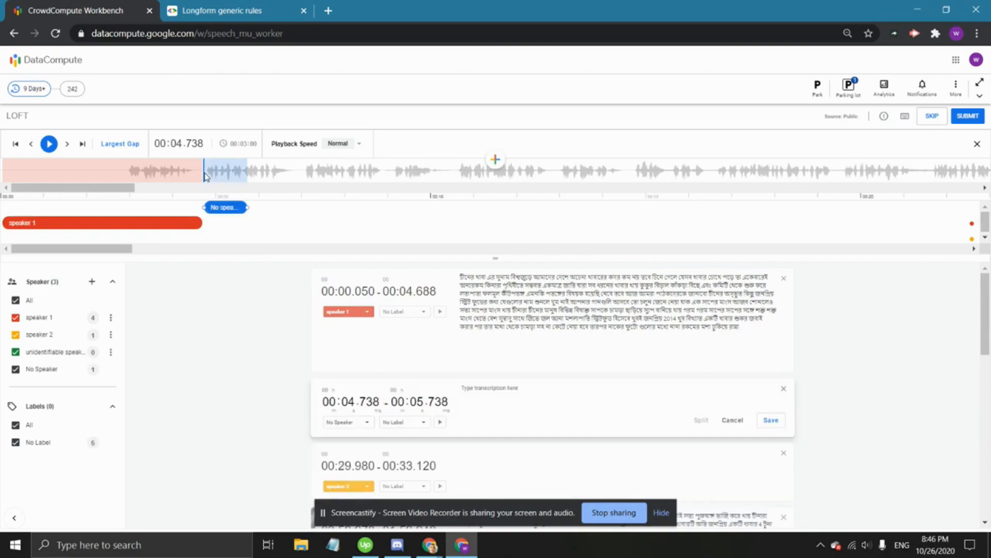
pyautogui.click(362, 426)
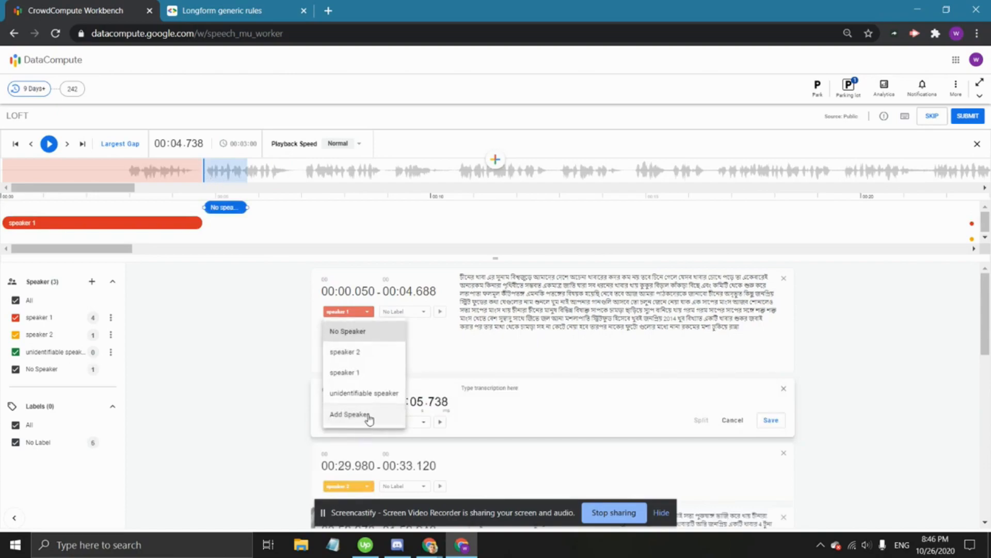
pyautogui.click(368, 414)
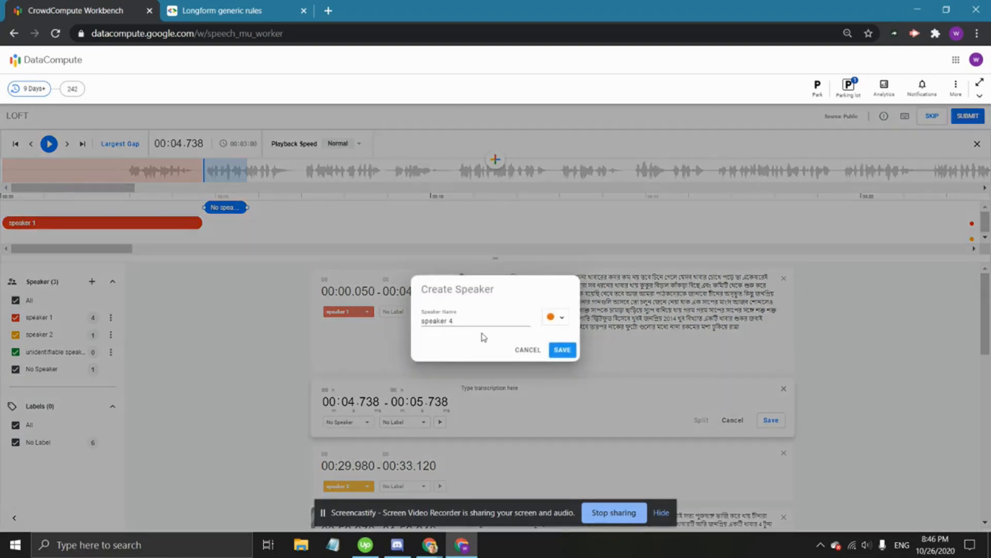
pyautogui.moveTo(490, 322); pyautogui.dragTo(412, 335)
pyautogui.write('pre recorded speaker 1')
pyautogui.click(558, 355)
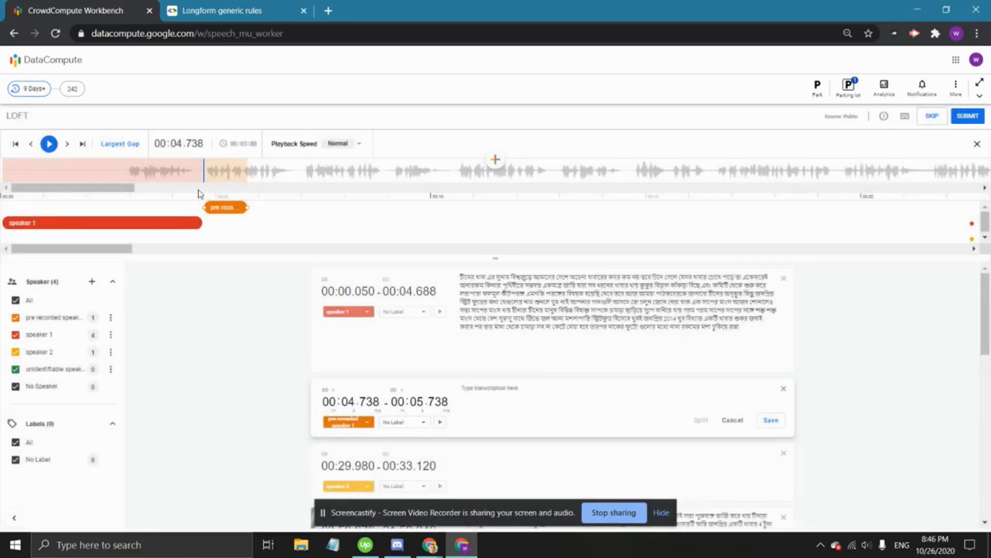
# Extend the end of the pre recorded speaker 1 segment to about 00:06.880
pyautogui.moveTo(250, 207); pyautogui.dragTo(298, 208)
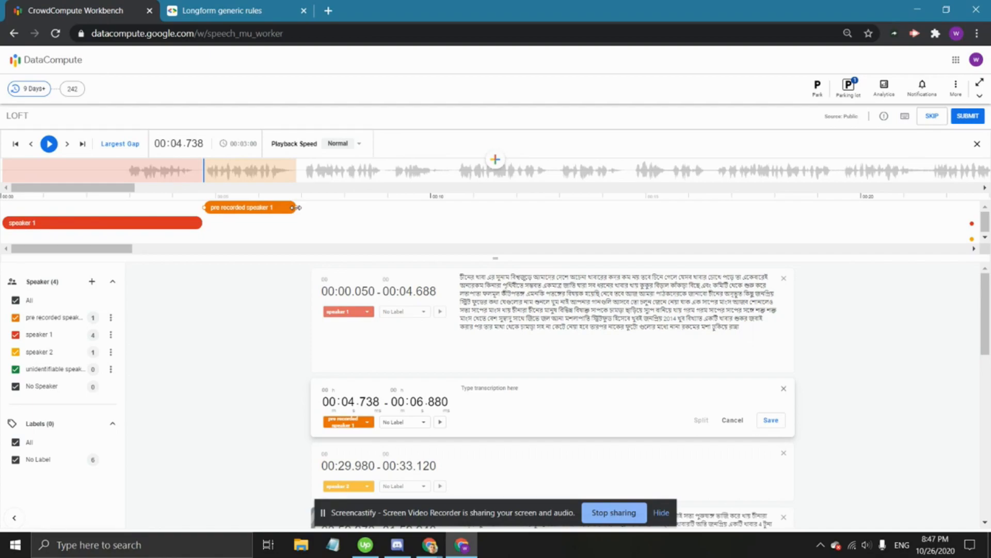
pyautogui.click(613, 515)
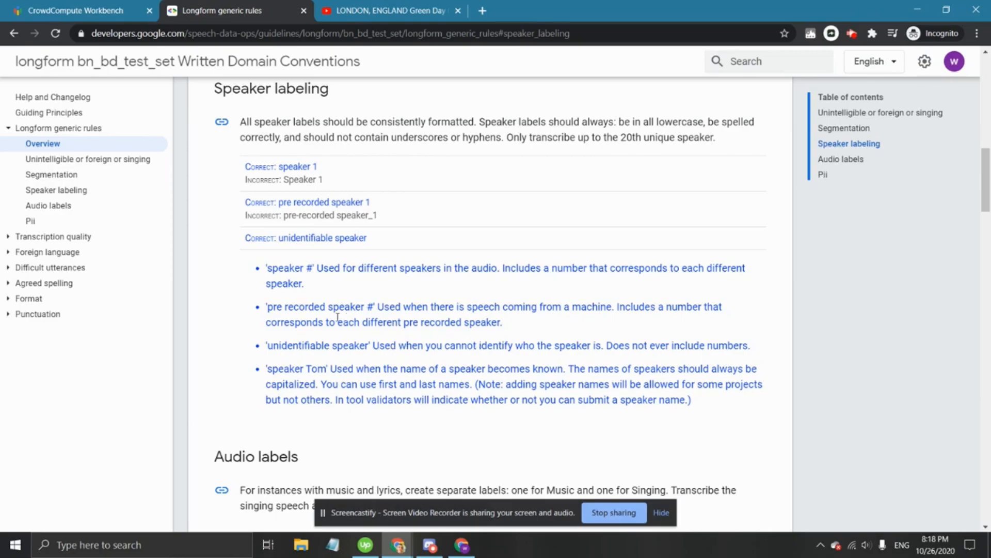
# Switch to the YouTube video of the Green Day crowd singing Bohemian Rhapsody, play a short excerpt and pause it
pyautogui.click(391, 10)
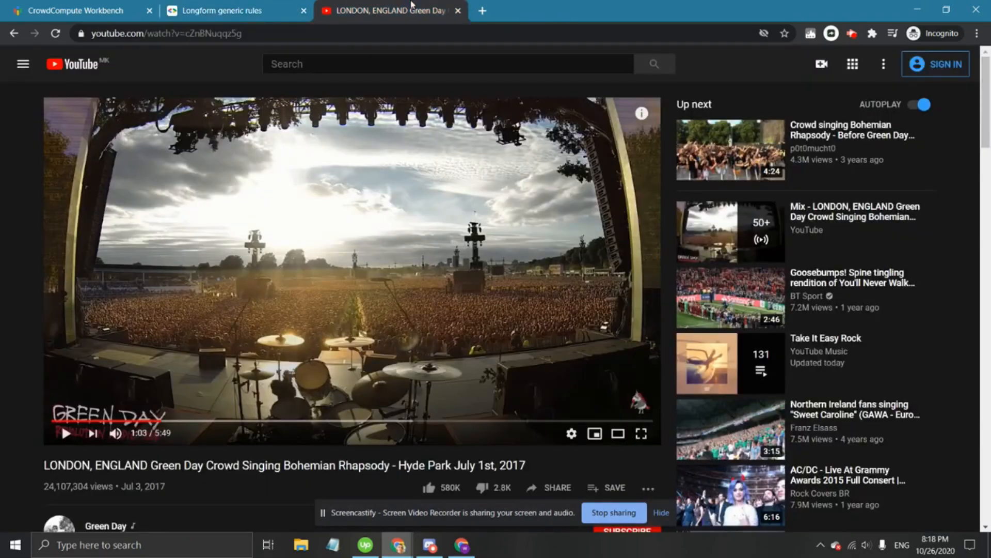
pyautogui.click(354, 158)
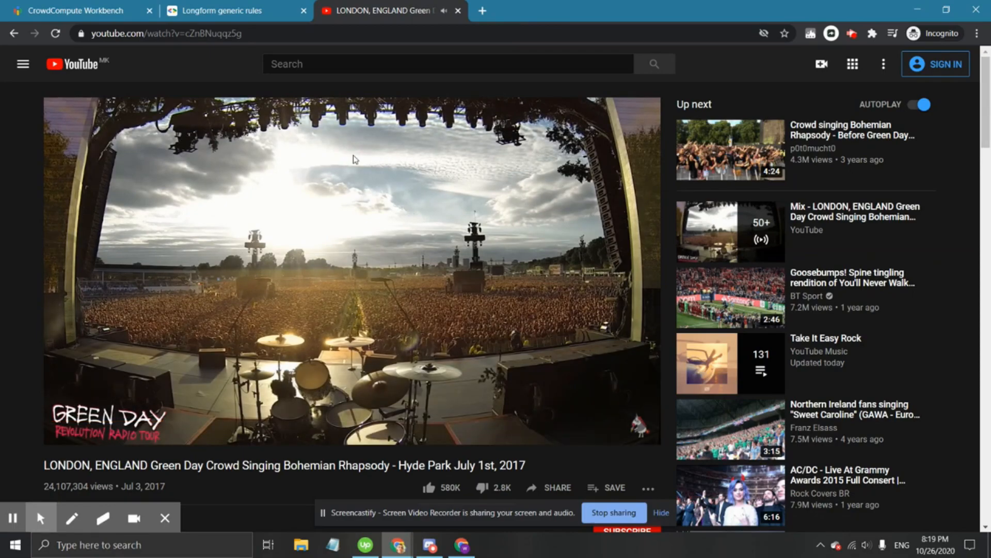
pyautogui.click(355, 159)
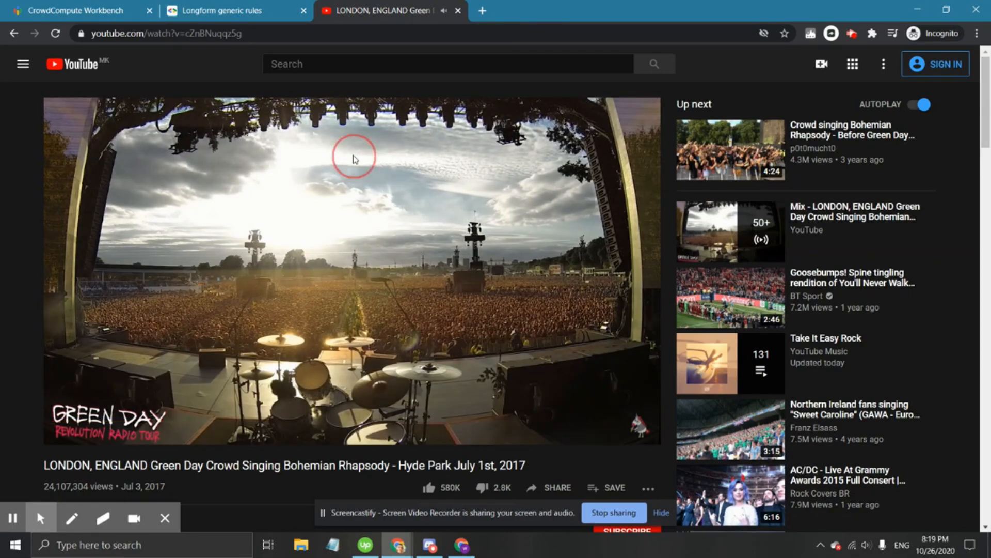
# Switch to the CrowdCompute Workbench and create a new speaker named "unidentifiable speaker", without a number
pyautogui.click(44, 5)
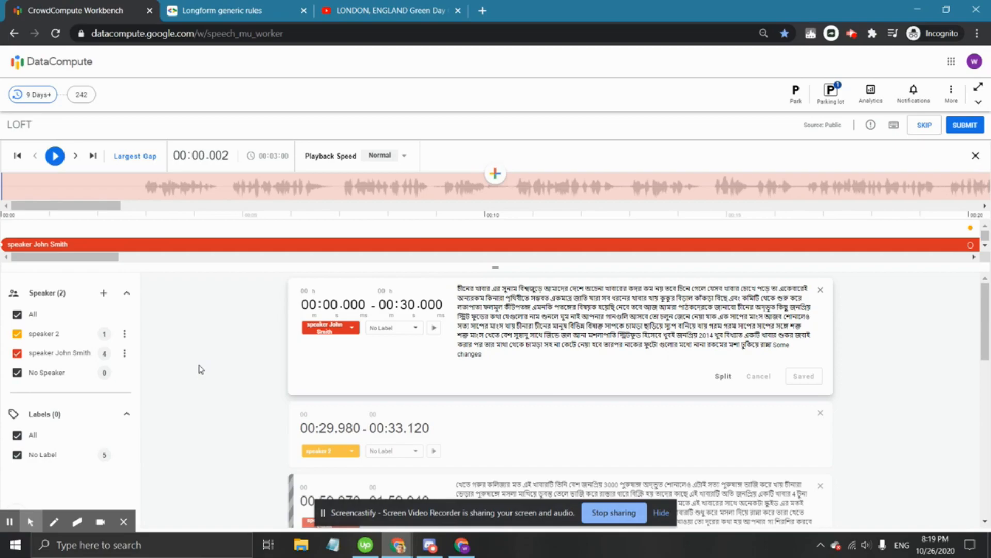
pyautogui.click(103, 294)
pyautogui.moveTo(491, 320); pyautogui.dragTo(421, 327)
pyautogui.write('unidentifiable speaker')
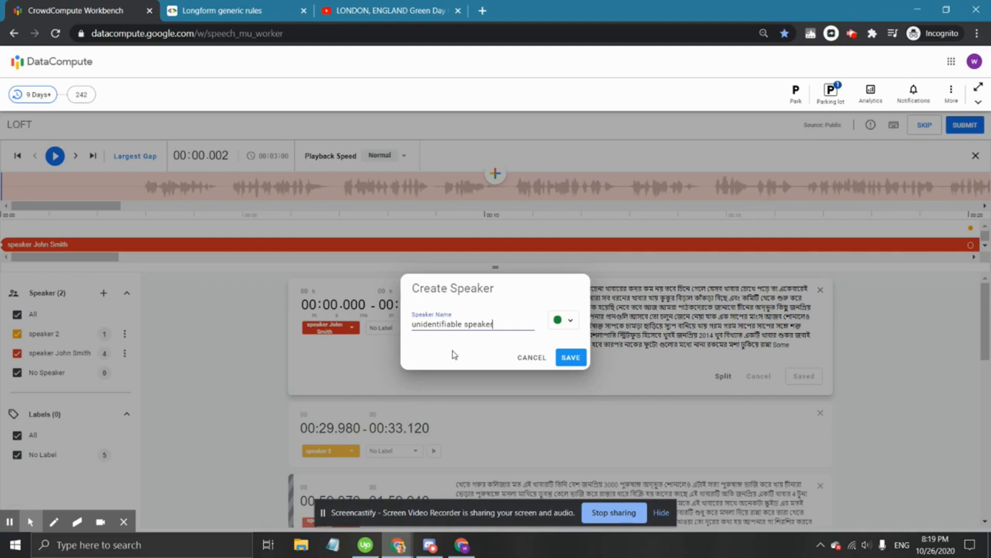
pyautogui.write('1')
pyautogui.press('BackSpace')
pyautogui.press('BackSpace')
pyautogui.click(581, 362)
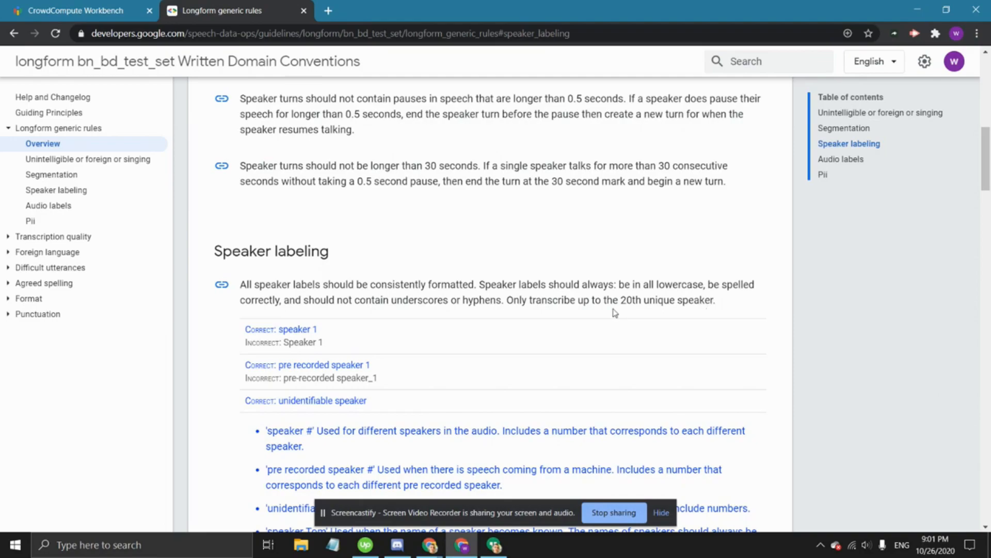
# Switch to the CrowdCompute Workbench, assign speaker 18 to the new segment at 02:18.597 and save it
pyautogui.click(94, 6)
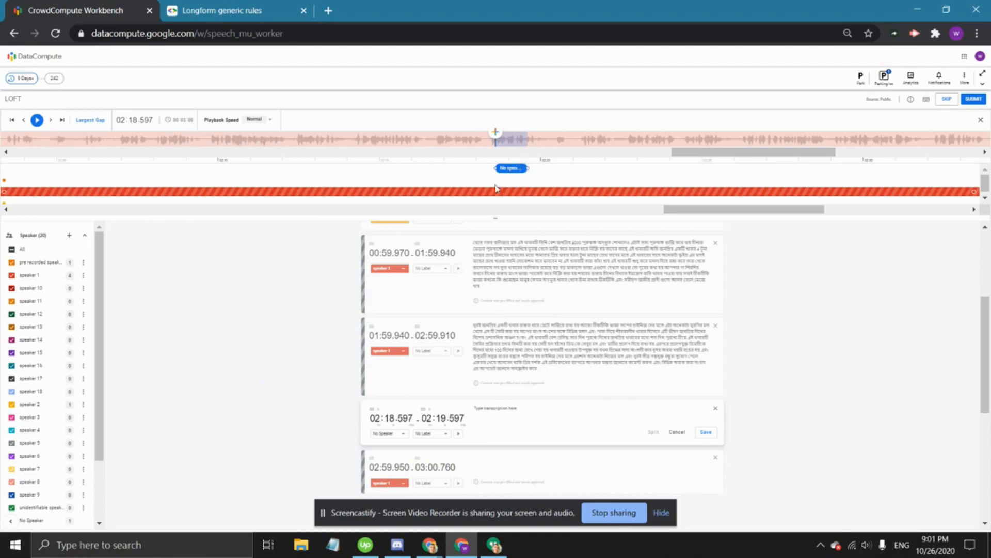
pyautogui.click(403, 434)
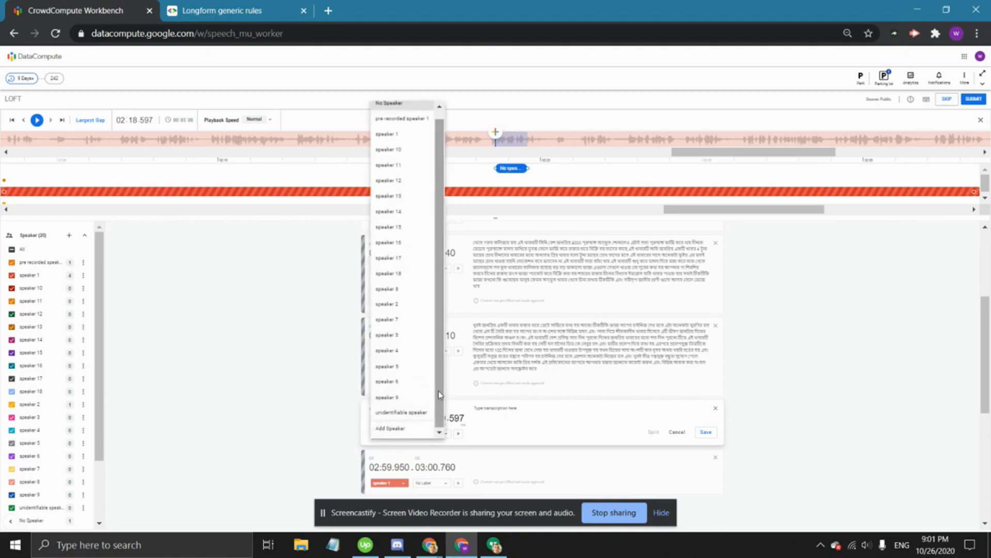
pyautogui.moveTo(438, 390); pyautogui.dragTo(438, 374)
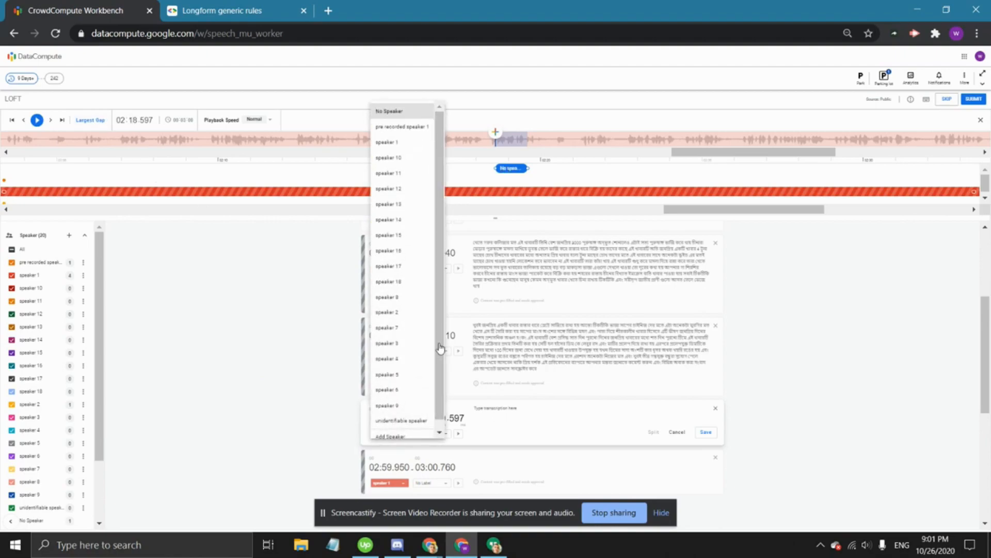
pyautogui.click(394, 281)
pyautogui.click(704, 432)
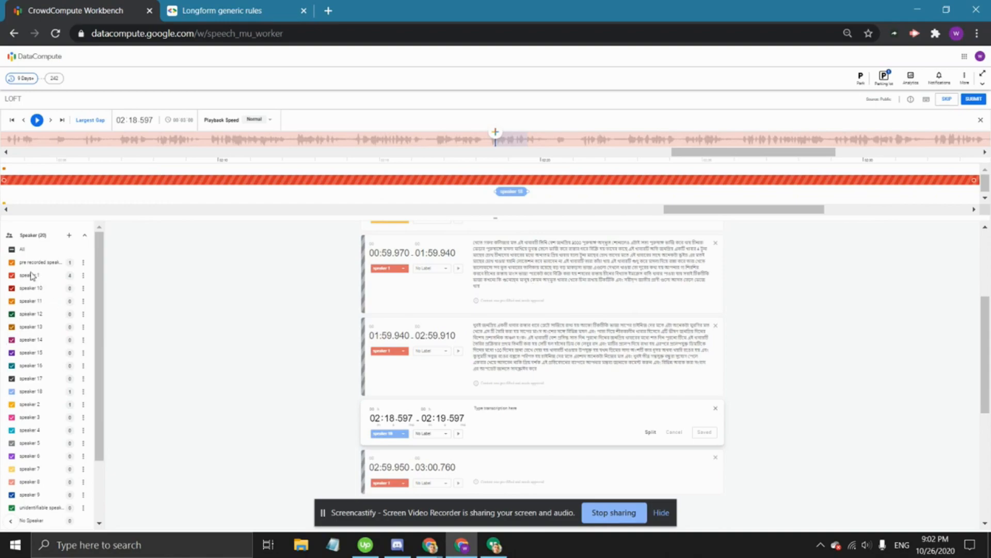
pyautogui.scroll(-1, 100, 324)
pyautogui.scroll(-2, 101, 324)
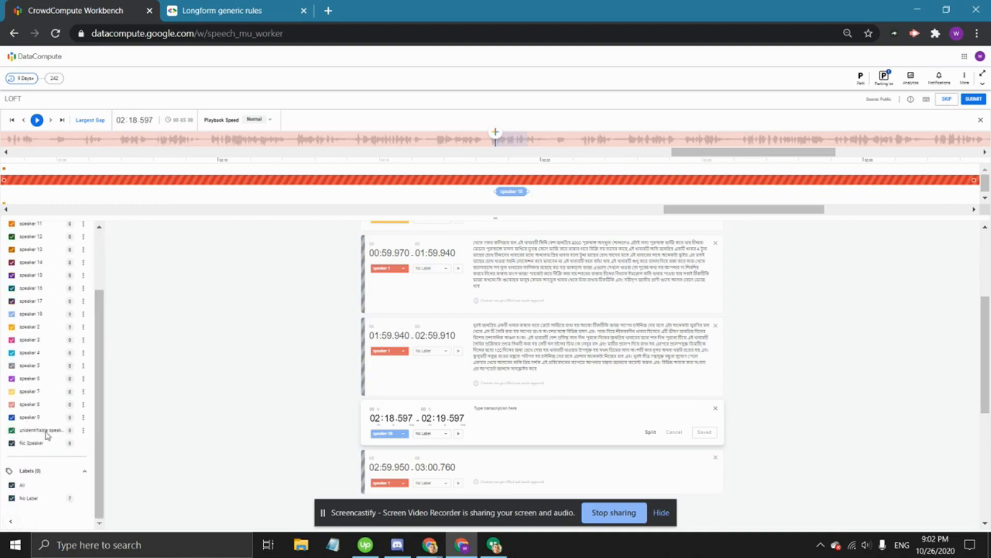
pyautogui.scroll(3, 96, 375)
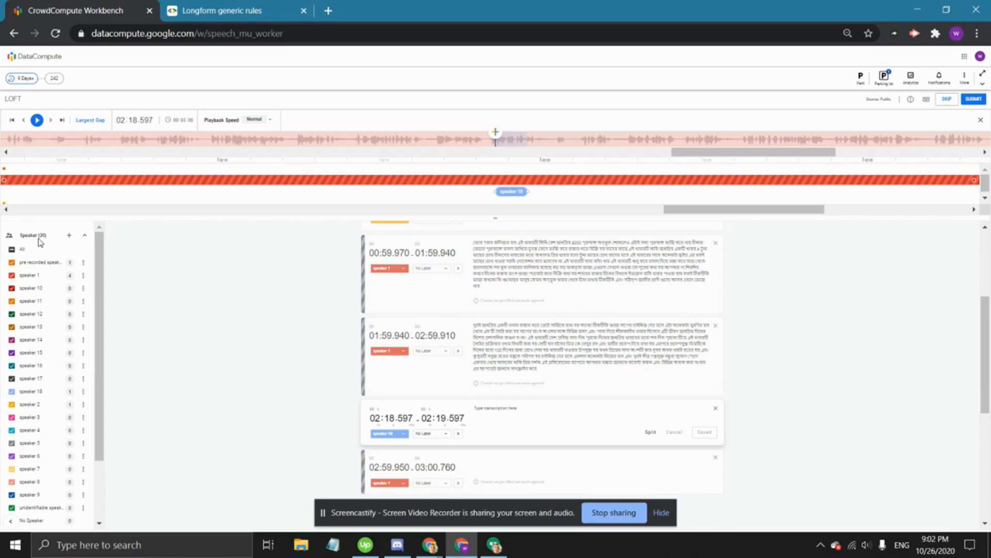
pyautogui.click(593, 512)
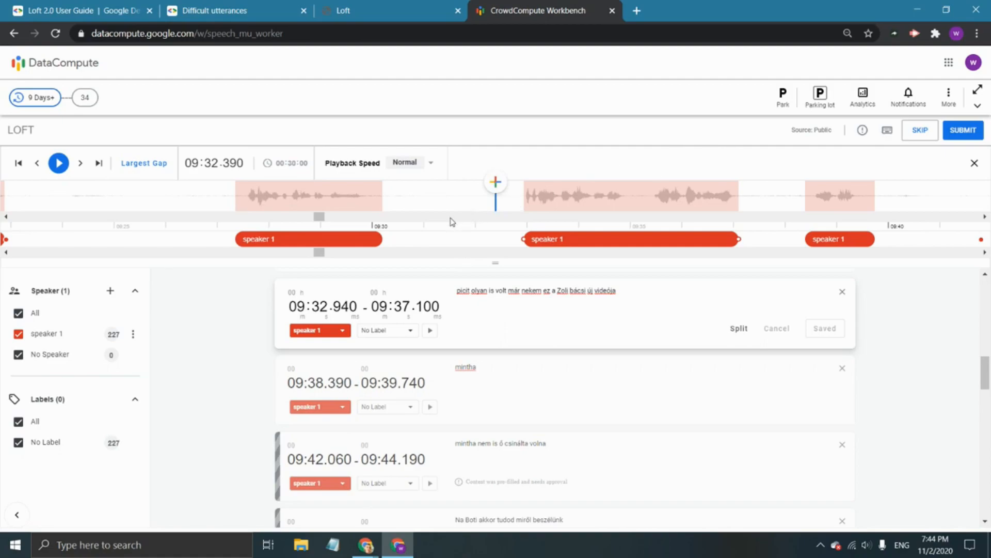
# Play the speaker 1 segment starting at 09:32.940 and replay the part around the pause near 09:35
pyautogui.click(528, 241)
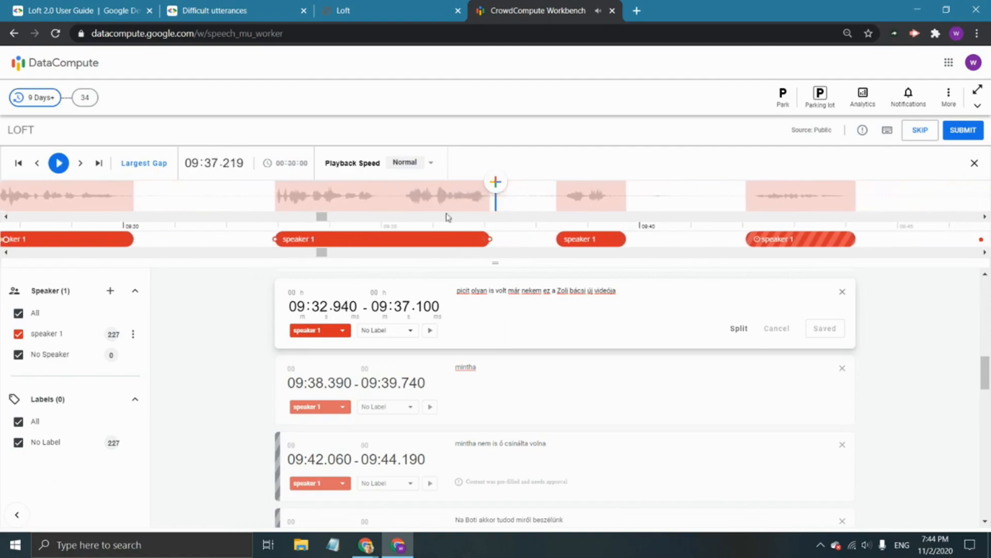
pyautogui.click(407, 201)
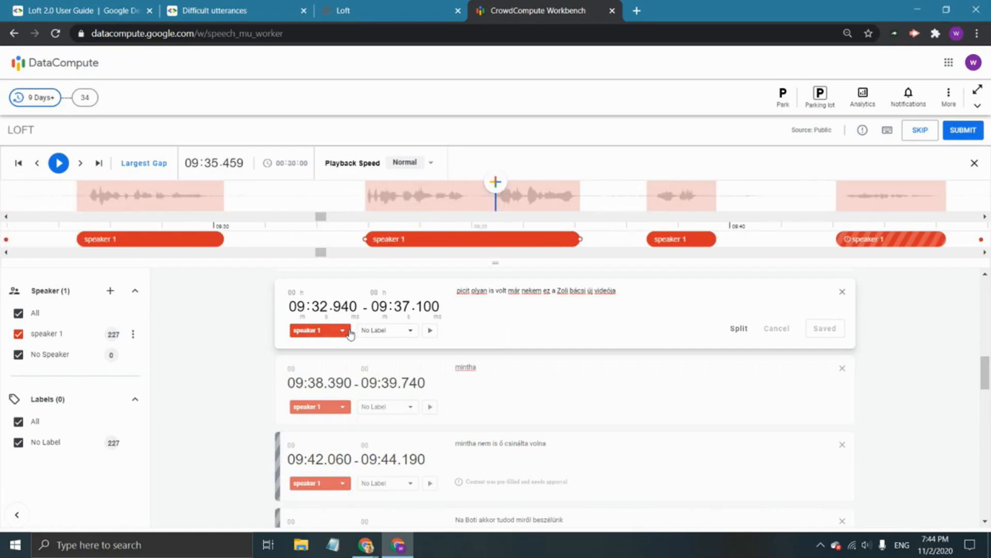
pyautogui.press('Left')
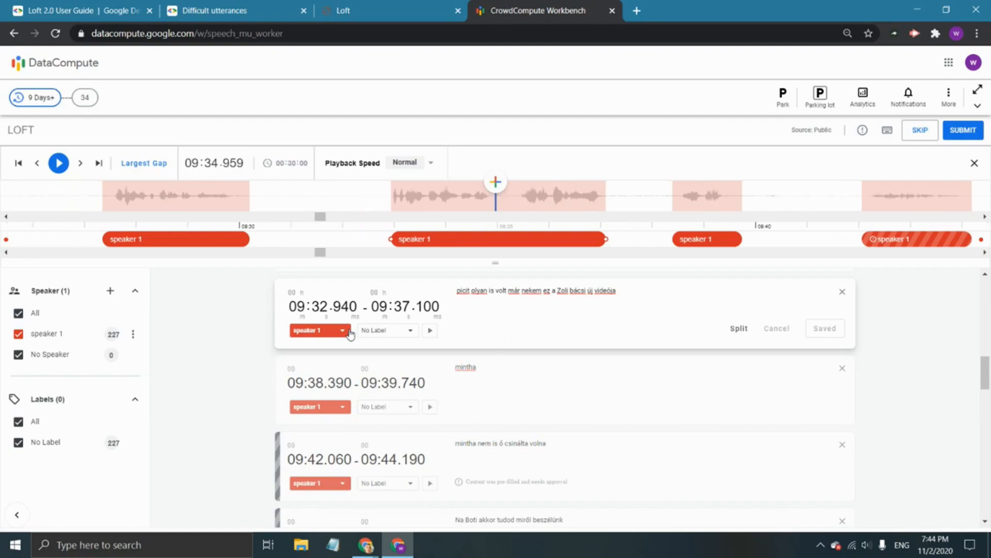
pyautogui.press('space')
pyautogui.press('space')
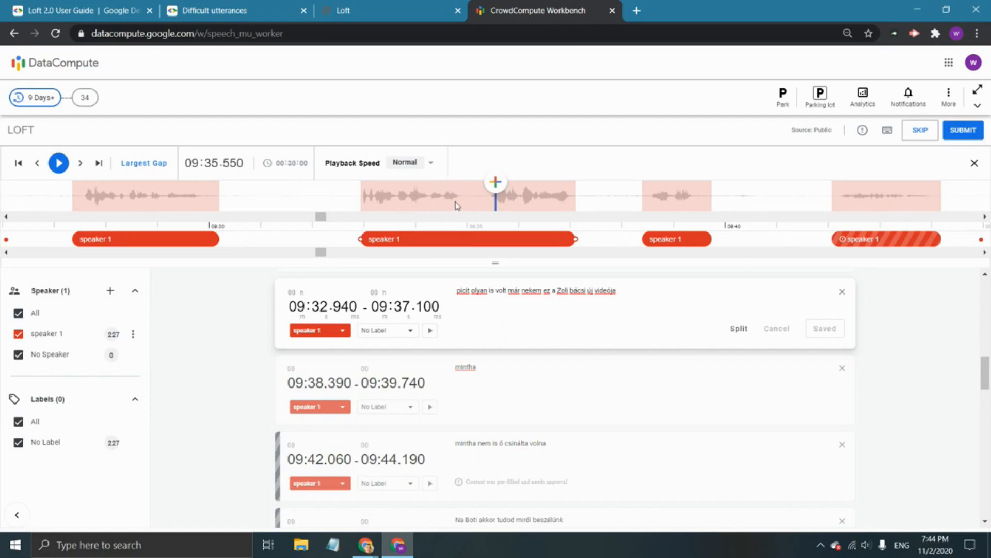
pyautogui.click(493, 202)
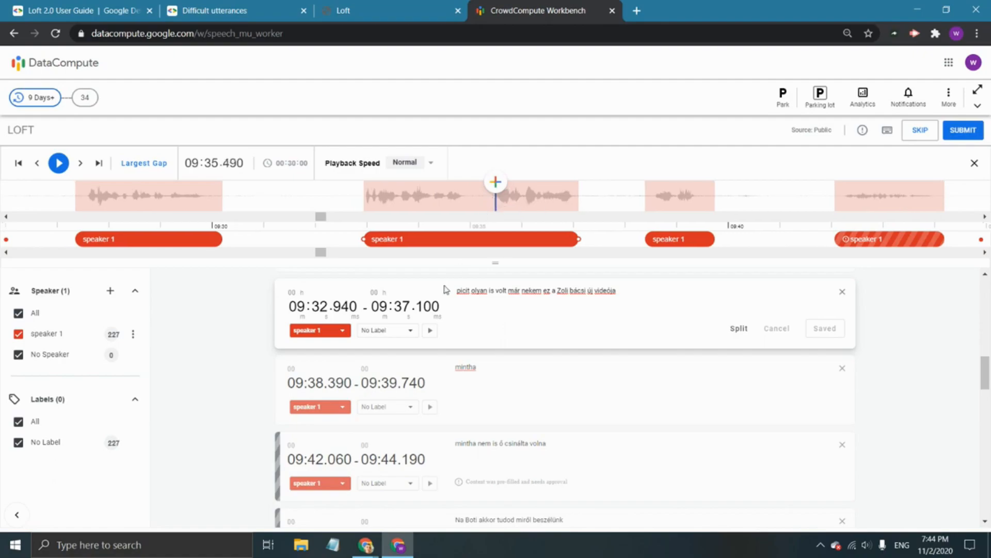
pyautogui.press('Left')
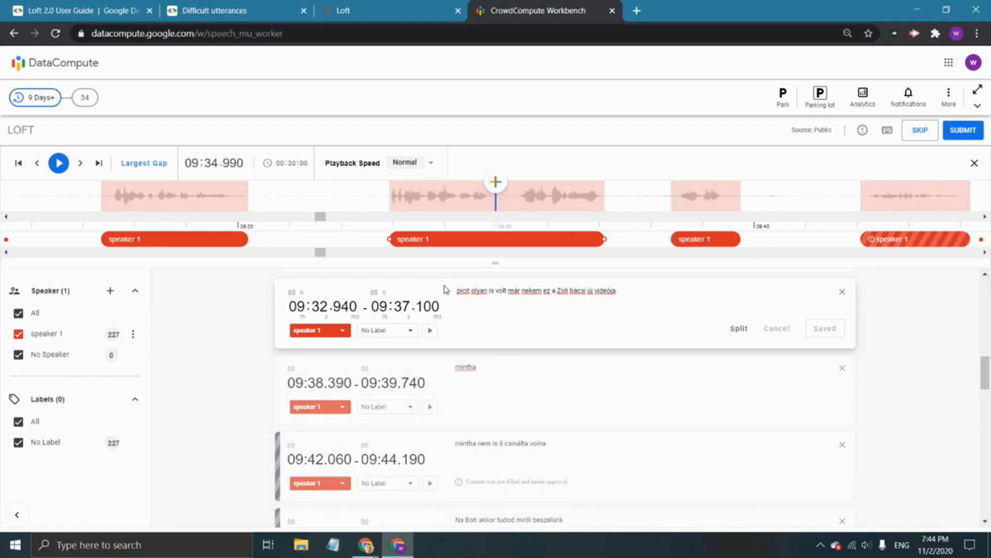
pyautogui.press('space')
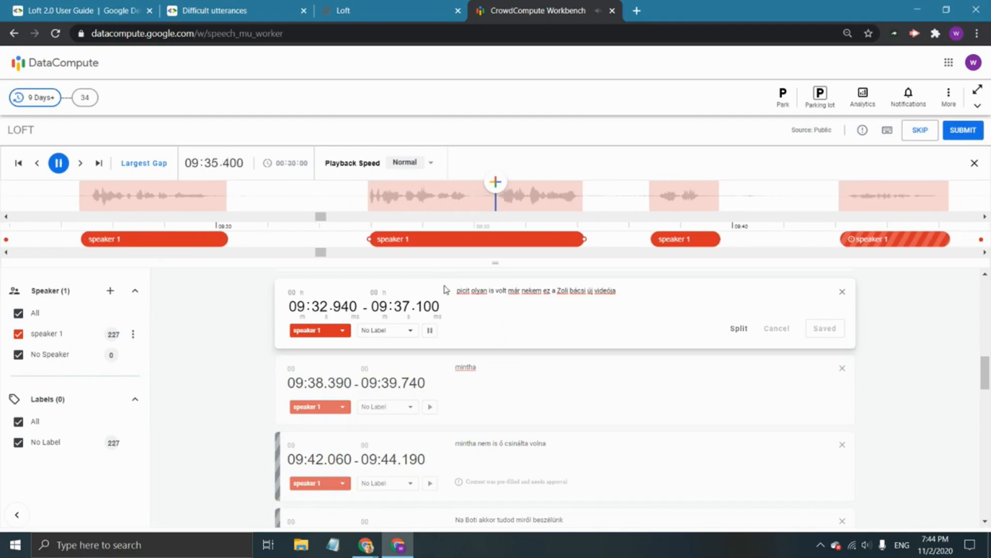
pyautogui.press('space')
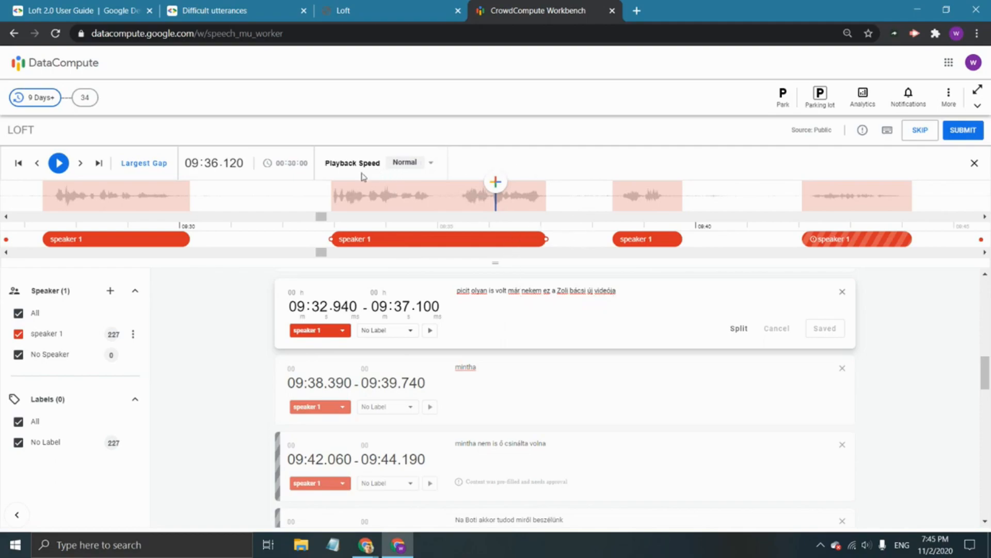
# Split the 09:32.940 speaker 1 segment at 09:34.850, dividing its text after "picit olyan is volt már nekem ez a"
pyautogui.click(430, 201)
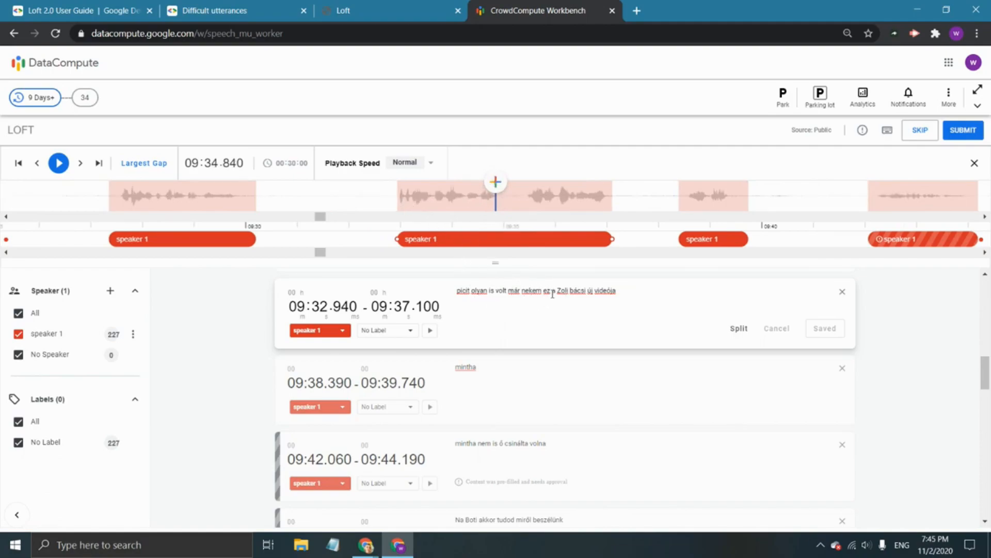
pyautogui.click(395, 193)
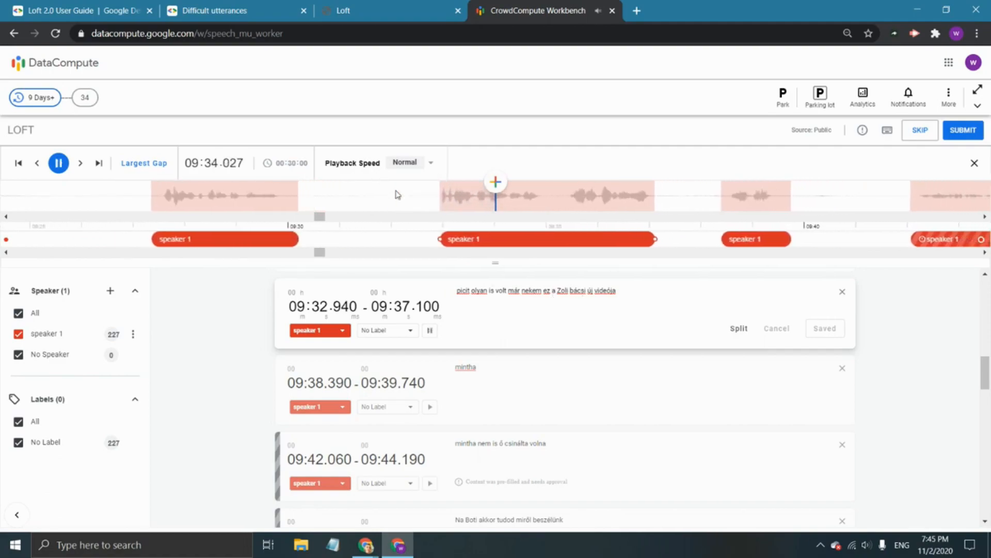
pyautogui.press('Tab')
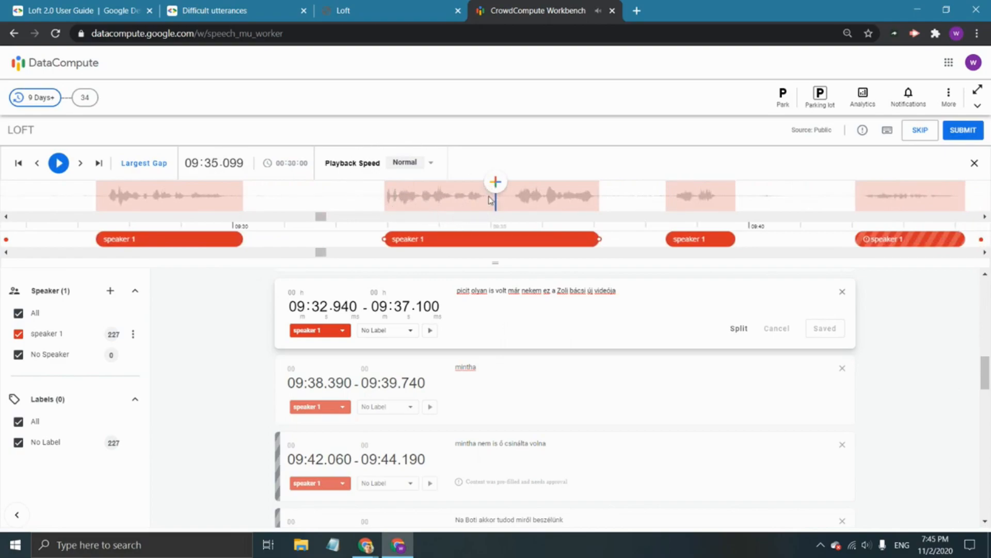
pyautogui.click(557, 291)
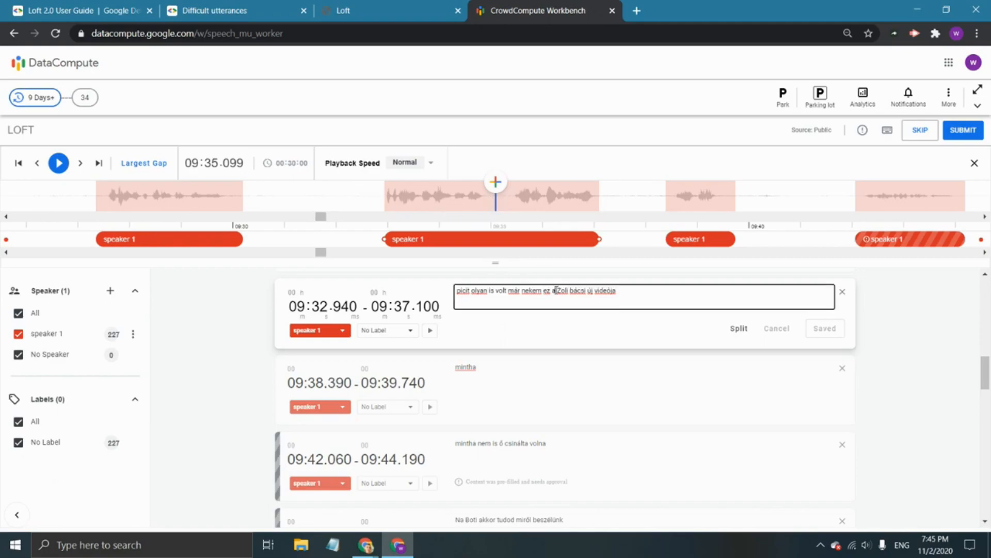
pyautogui.click(485, 201)
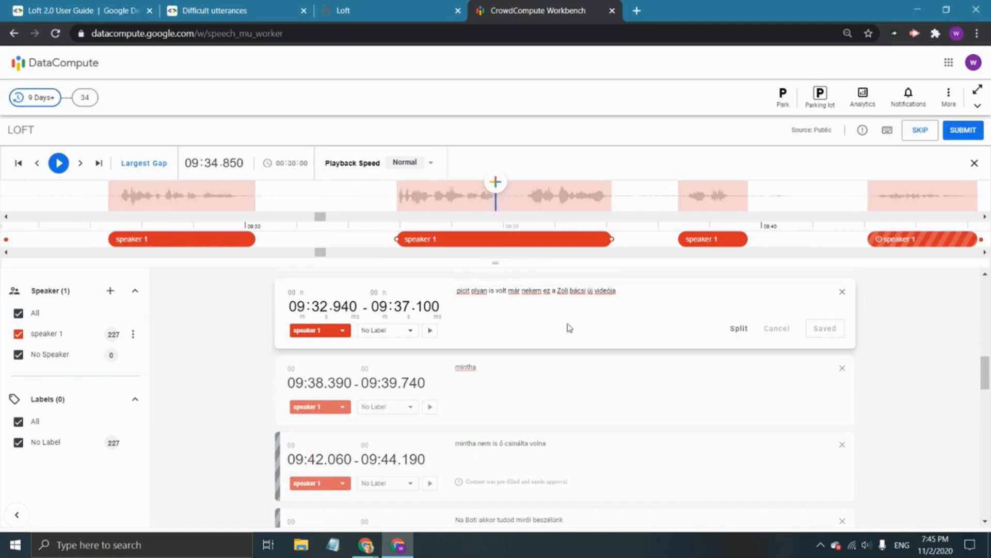
pyautogui.click(556, 295)
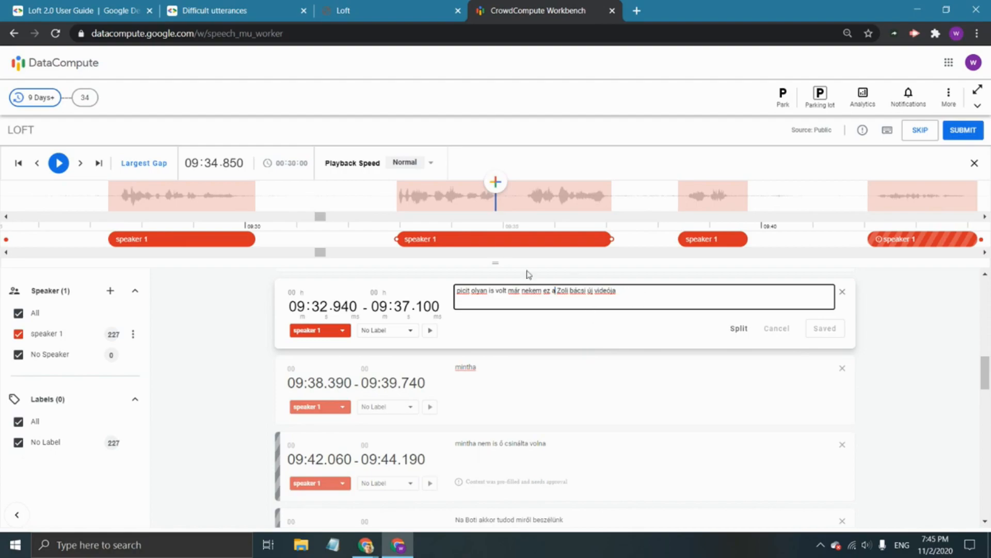
pyautogui.click(555, 290)
pyautogui.click(739, 328)
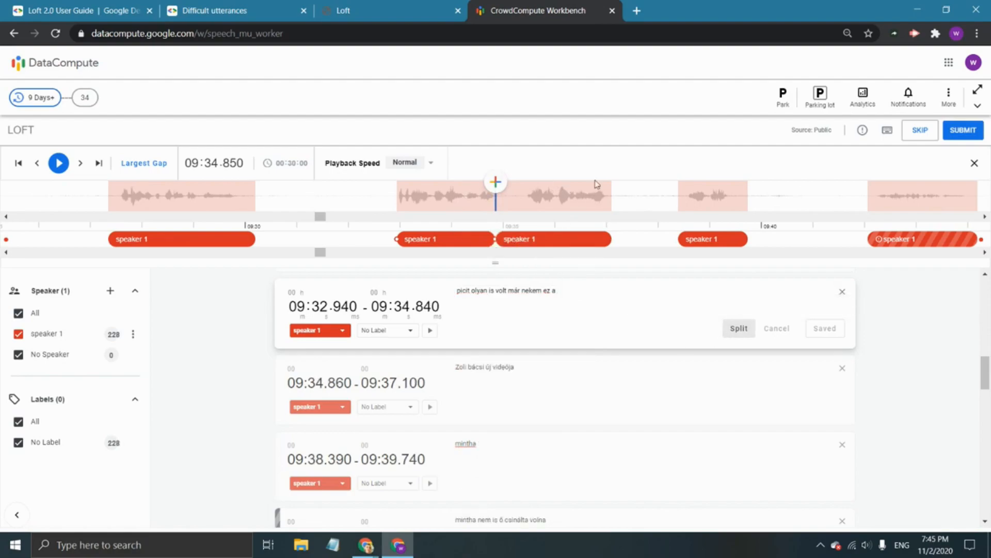
# Trim the second half of the split segment to run from about 09:35.460 to 09:37.040 and save it
pyautogui.click(539, 234)
pyautogui.moveTo(499, 237); pyautogui.dragTo(527, 237)
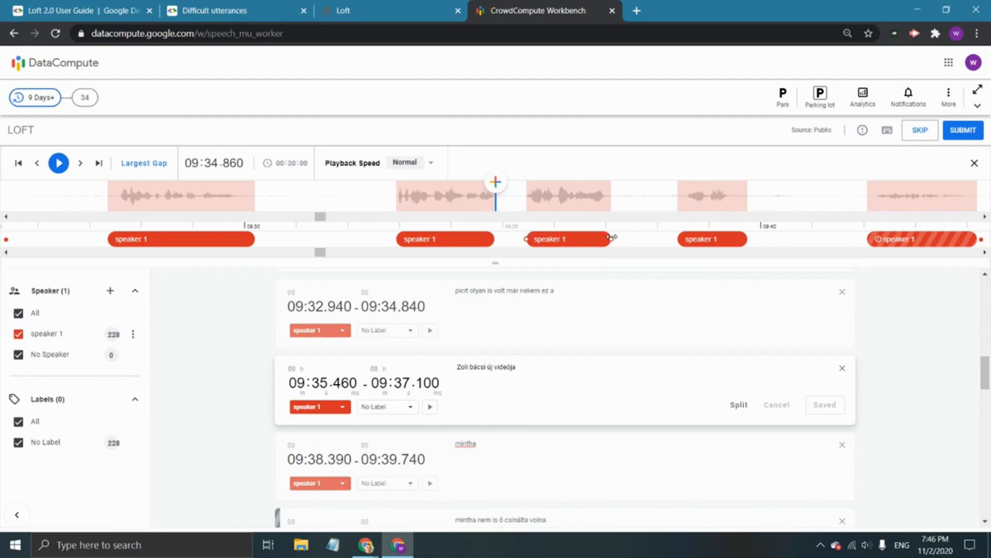
pyautogui.moveTo(611, 237); pyautogui.dragTo(608, 237)
pyautogui.click(458, 367)
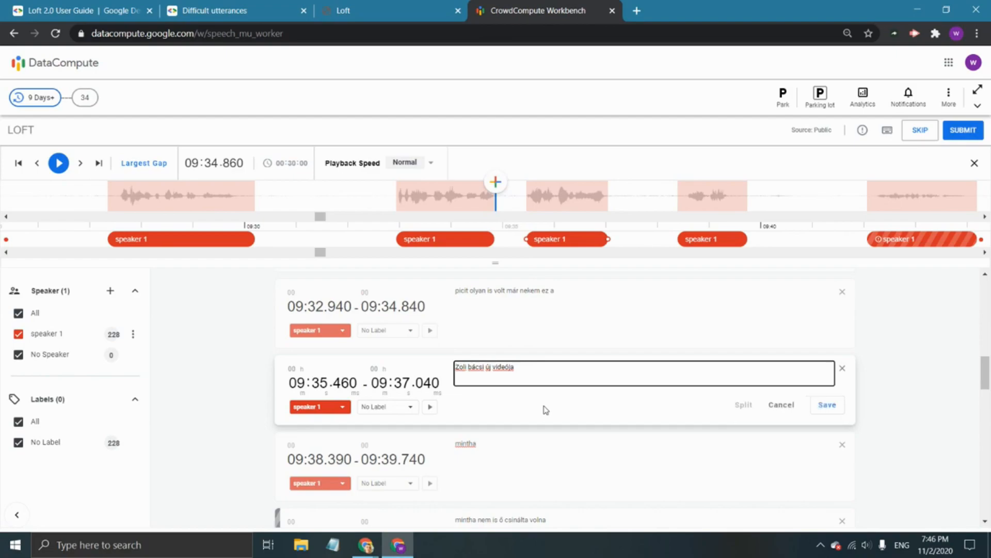
pyautogui.click(828, 404)
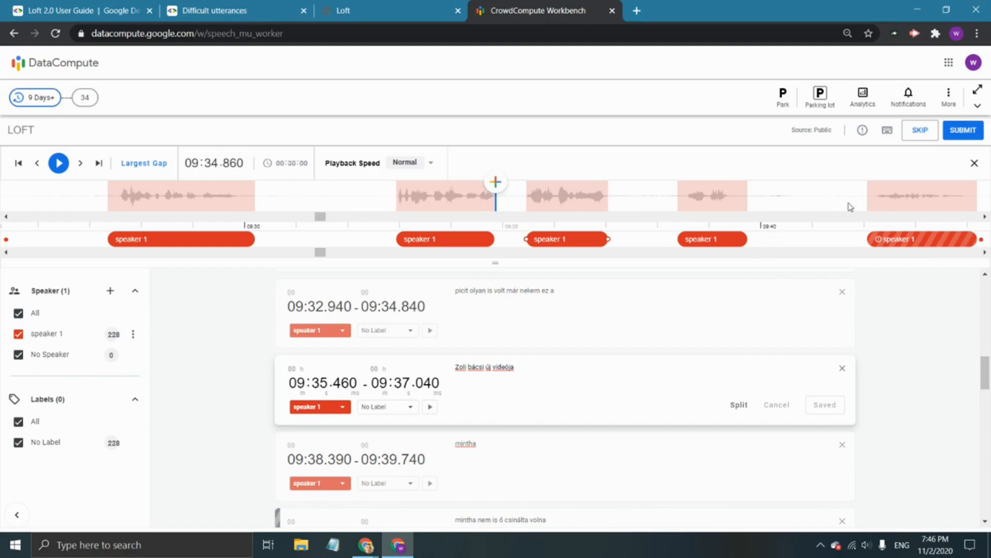
# Approve the pre-filled segment starting at 09:42.060, "mintha nem is ő csinálta volna", by saving it unchanged
pyautogui.click(851, 206)
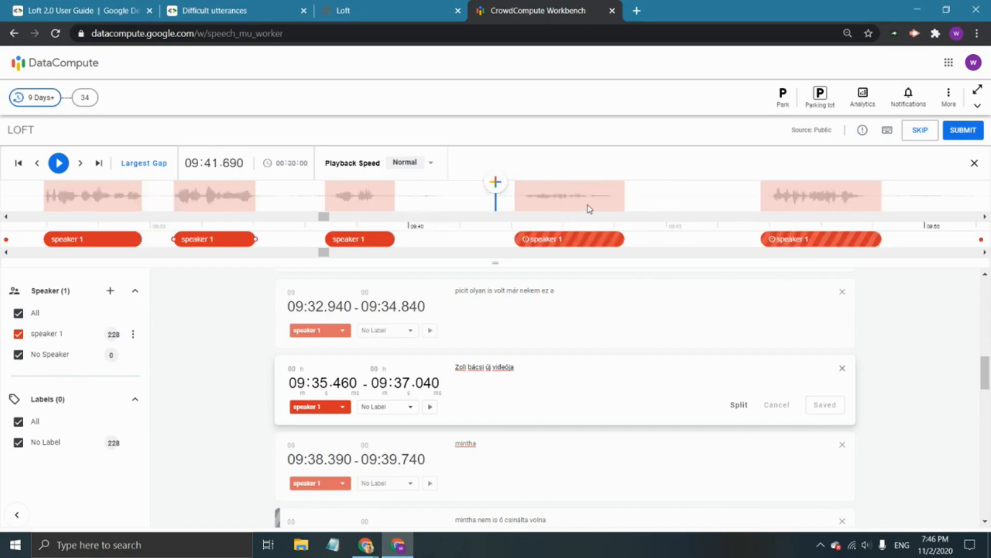
pyautogui.click(587, 207)
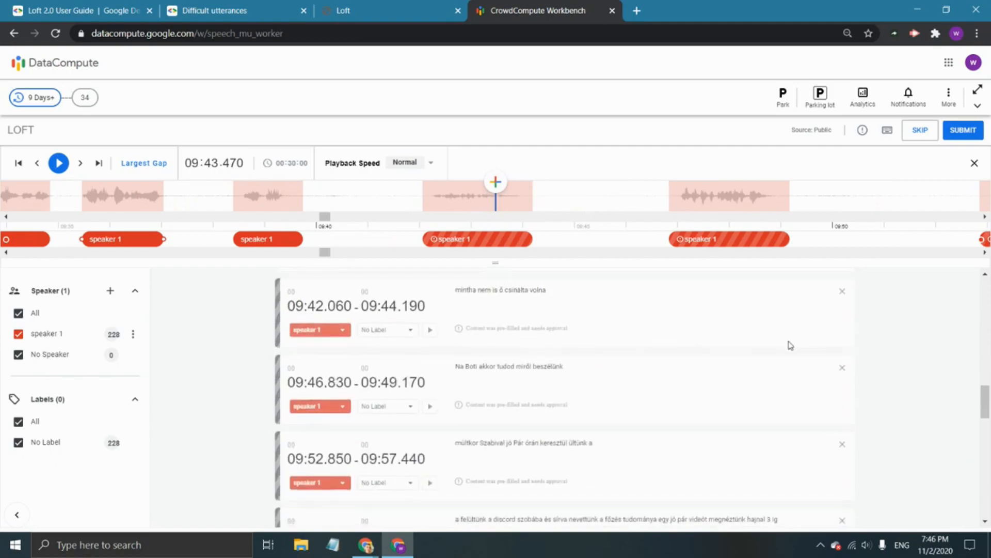
pyautogui.click(668, 294)
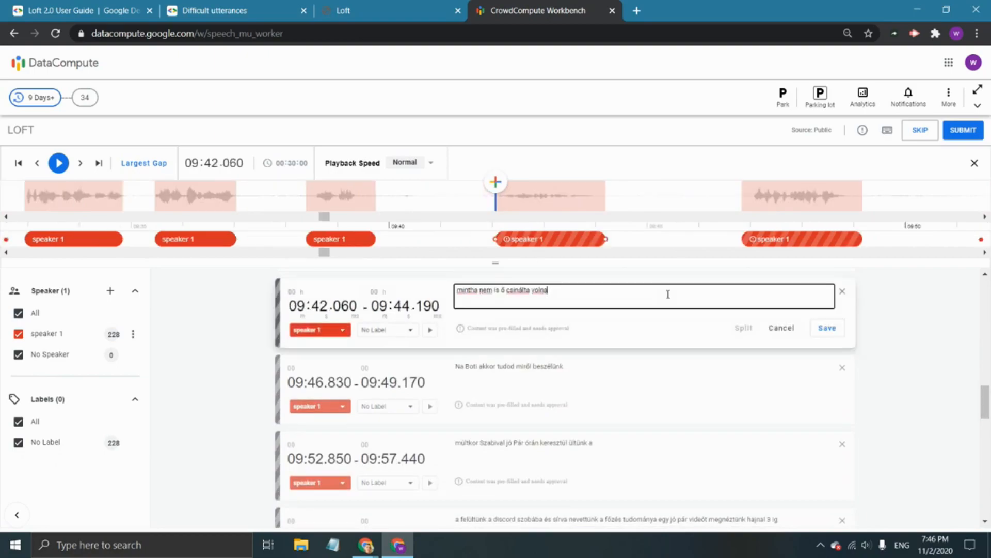
pyautogui.click(823, 329)
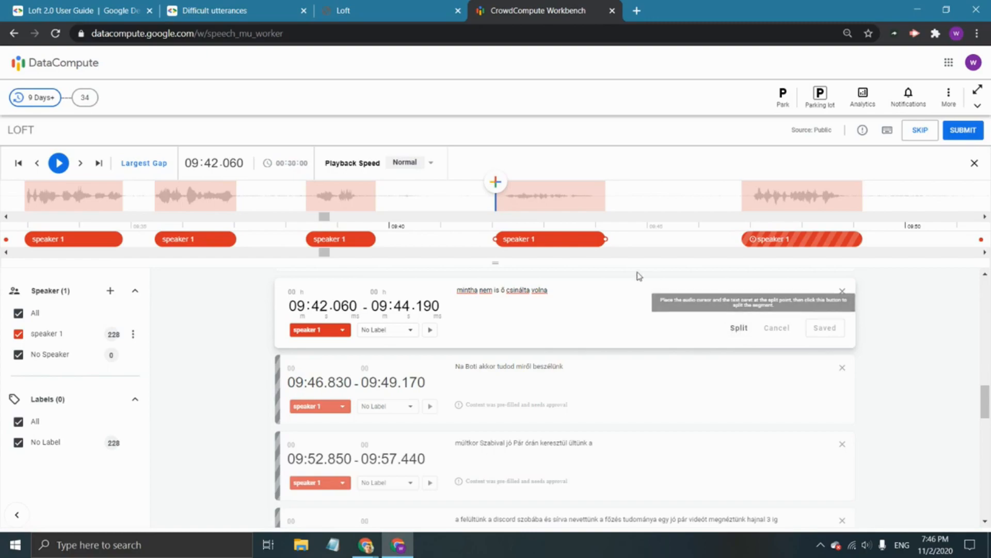
# Append "any changes" to the 09:42.060 segment's transcription, shorten its end to about 09:44.050 and save
pyautogui.click(577, 294)
pyautogui.write('any ch')
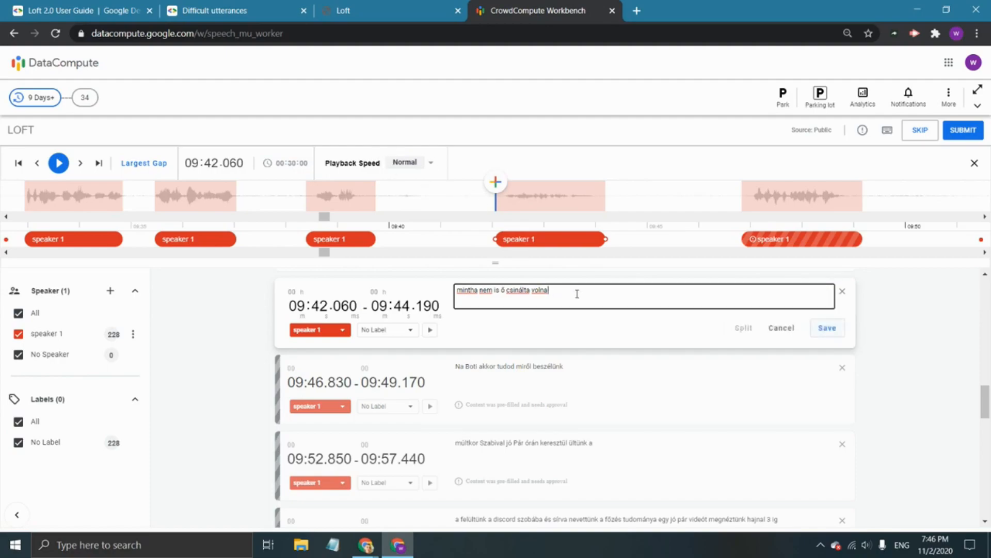
pyautogui.write('anges')
pyautogui.moveTo(606, 238)
pyautogui.mouseDown()
pyautogui.moveTo(616, 240)
pyautogui.moveTo(593, 241)
pyautogui.moveTo(599, 245)
pyautogui.mouseUp()
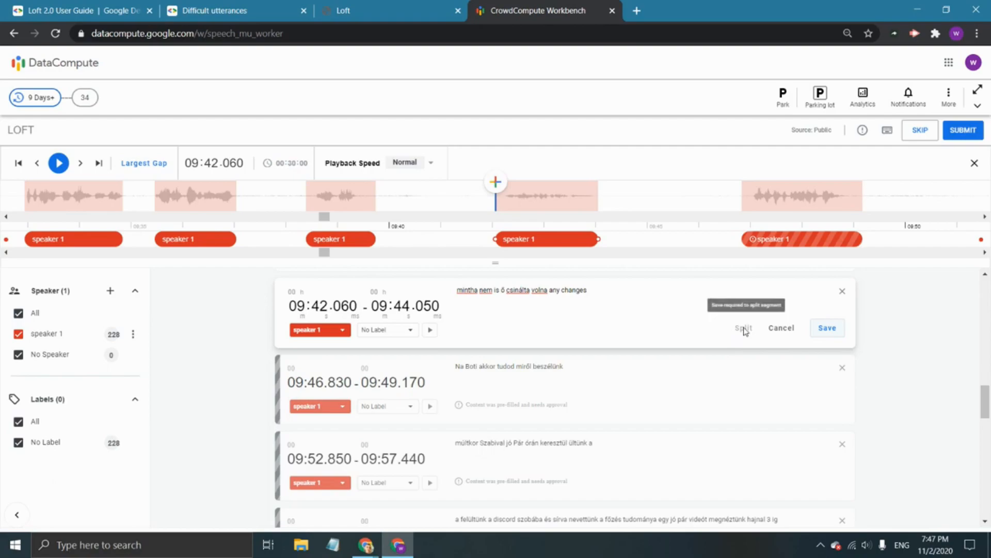
pyautogui.click(830, 329)
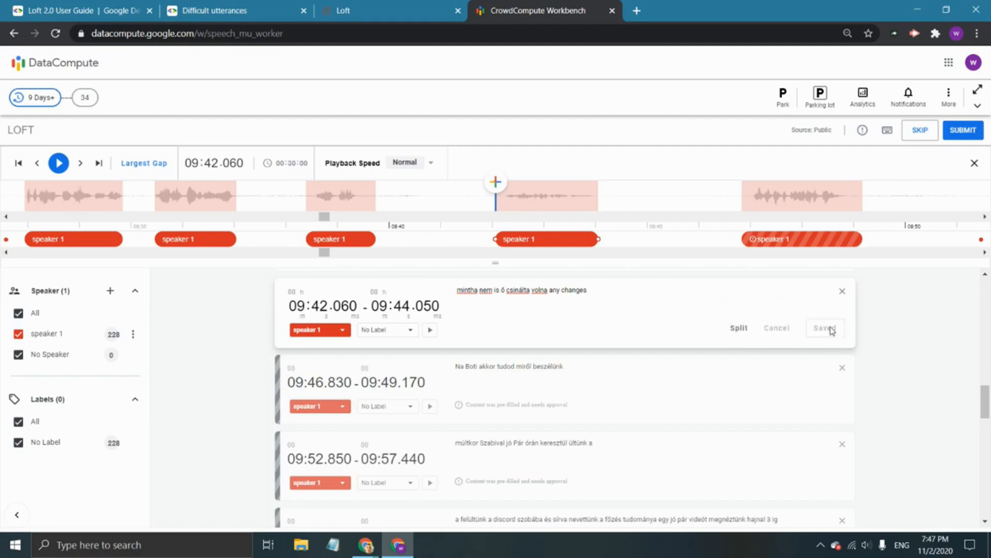
pyautogui.click(542, 200)
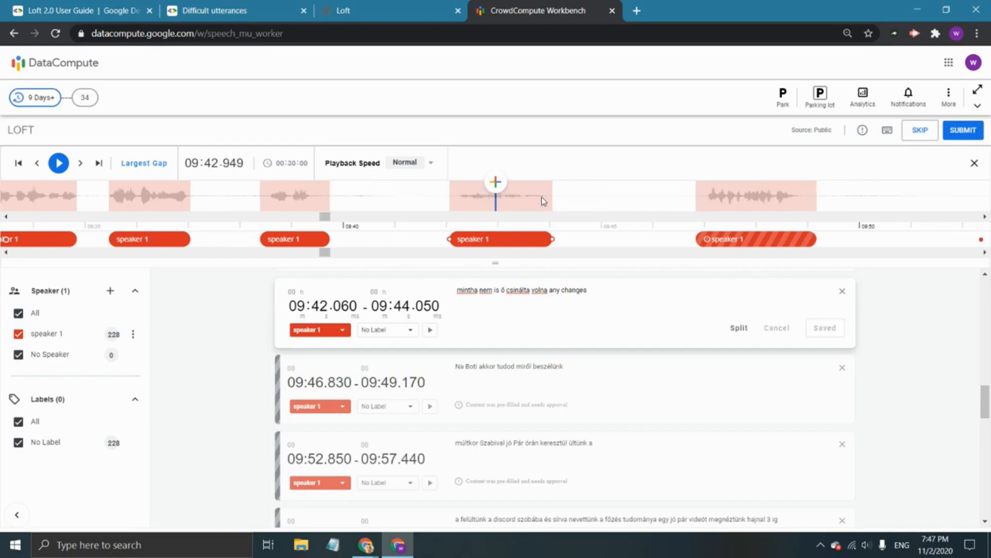
pyautogui.click(534, 292)
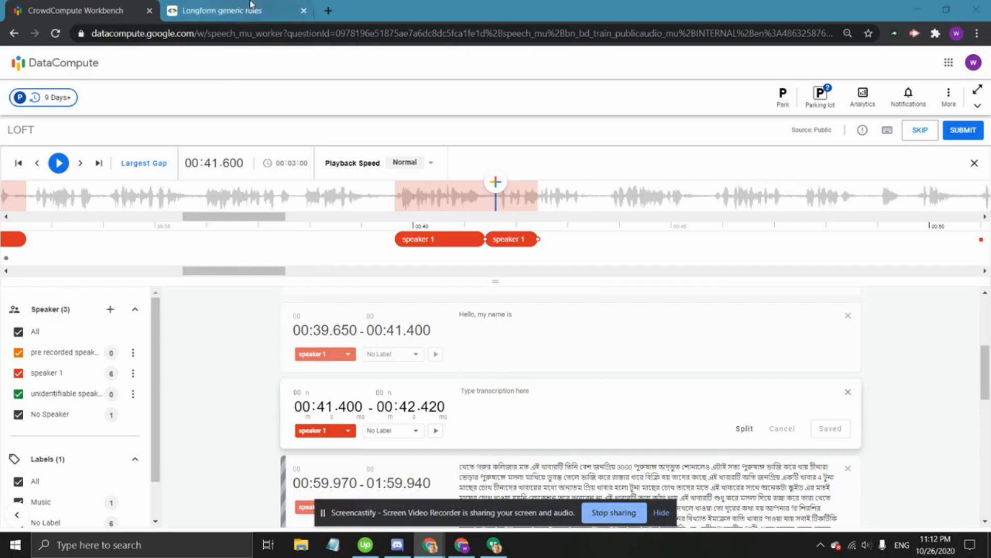
# Consult the Pii section of the Longform generic rules for the kinds of personal information that need labelling
pyautogui.click(222, 11)
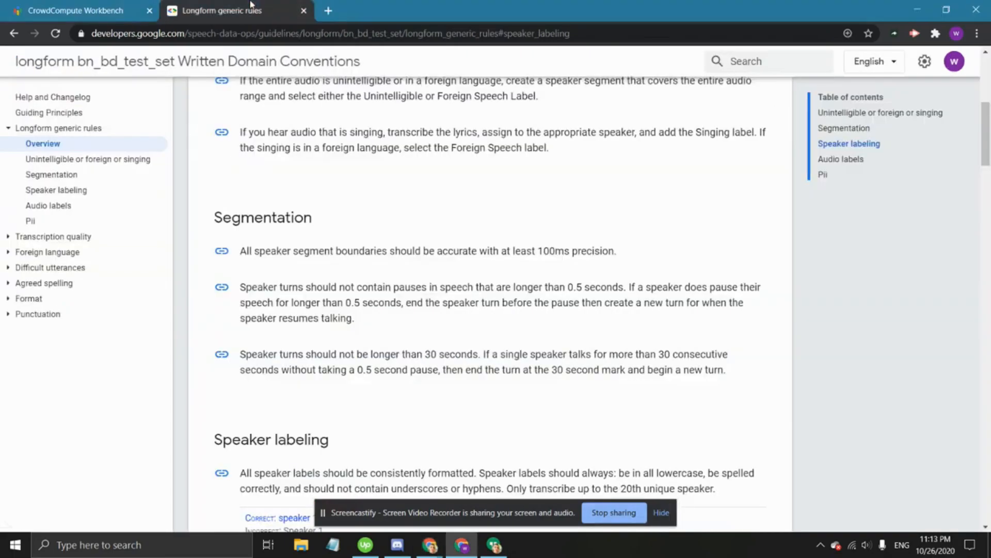
pyautogui.click(29, 223)
pyautogui.scroll(-2, 360, 306)
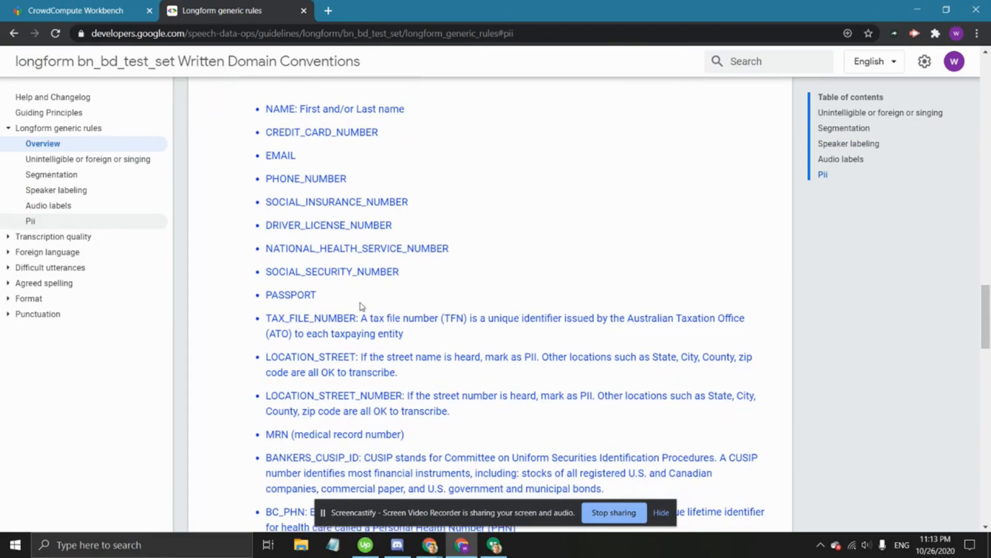
# Return to the transcription workbench and expand the PII label choices for the untranscribed speaker 1 segment starting at 00:41.400
pyautogui.click(77, 5)
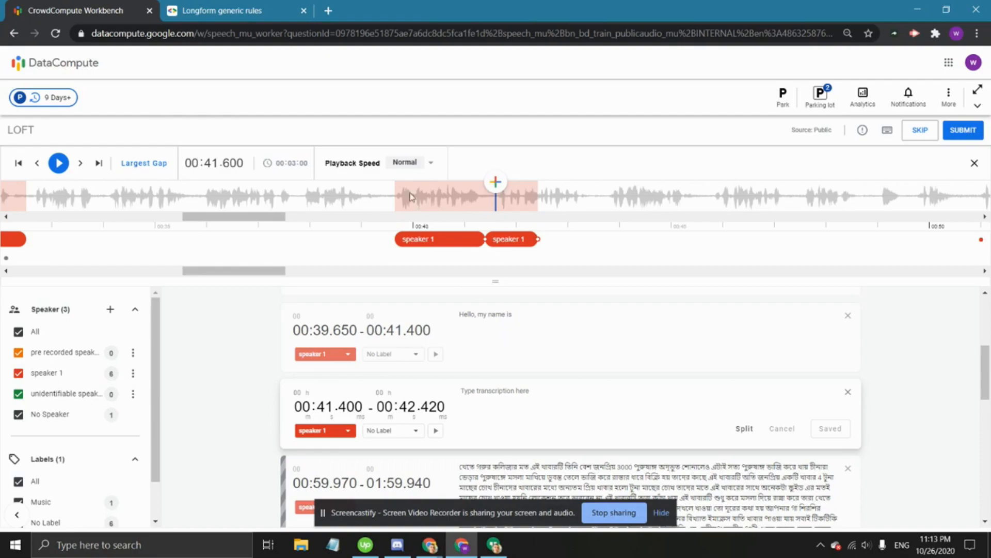
pyautogui.click(457, 240)
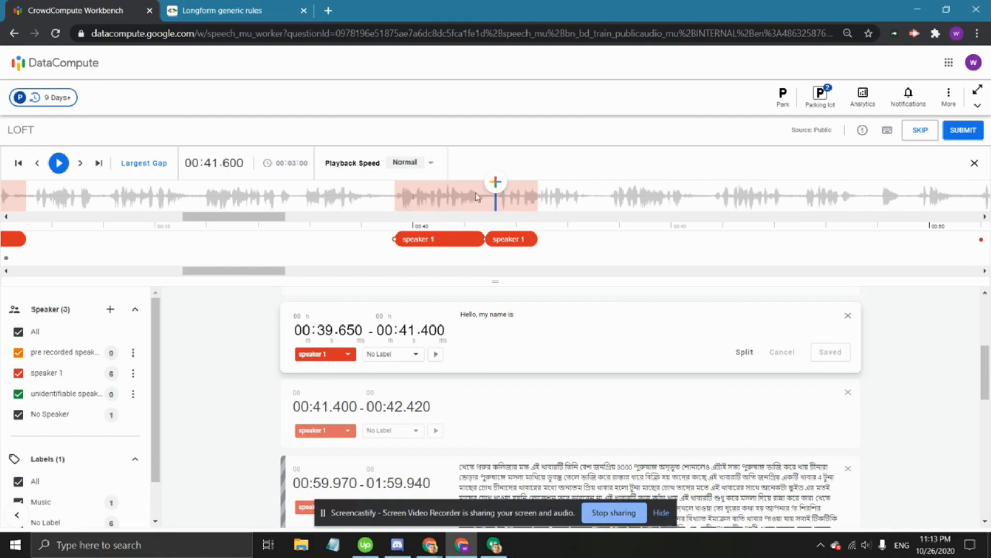
pyautogui.click(507, 238)
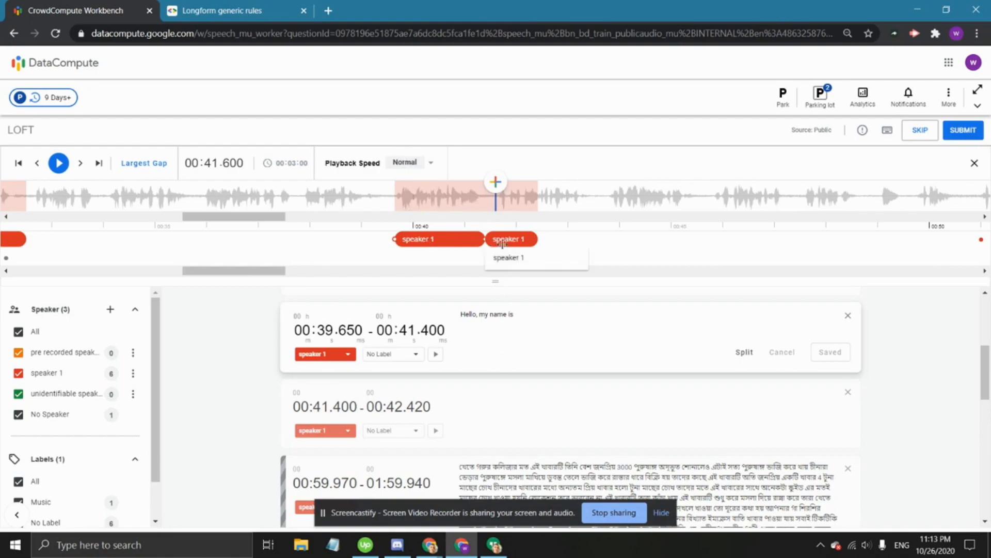
pyautogui.click(506, 238)
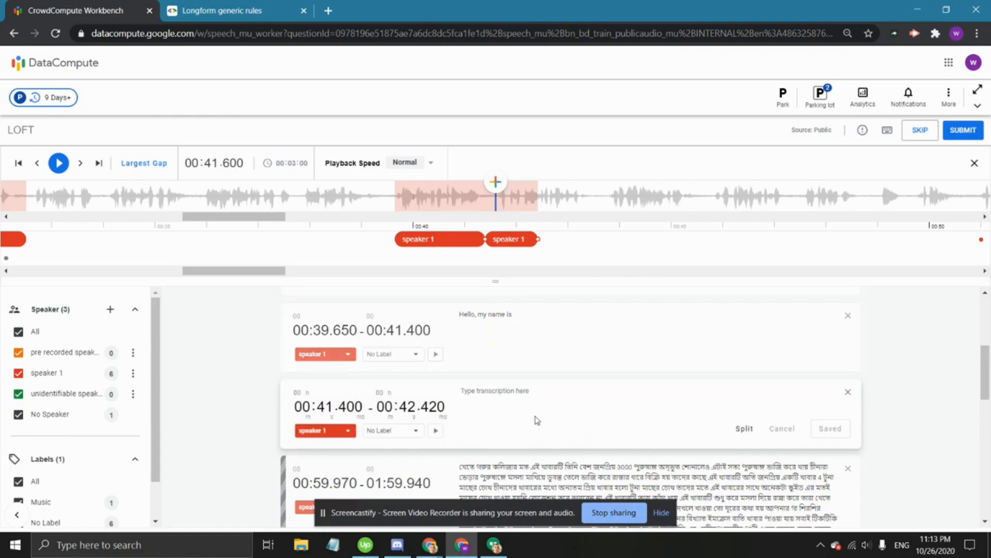
pyautogui.click(409, 431)
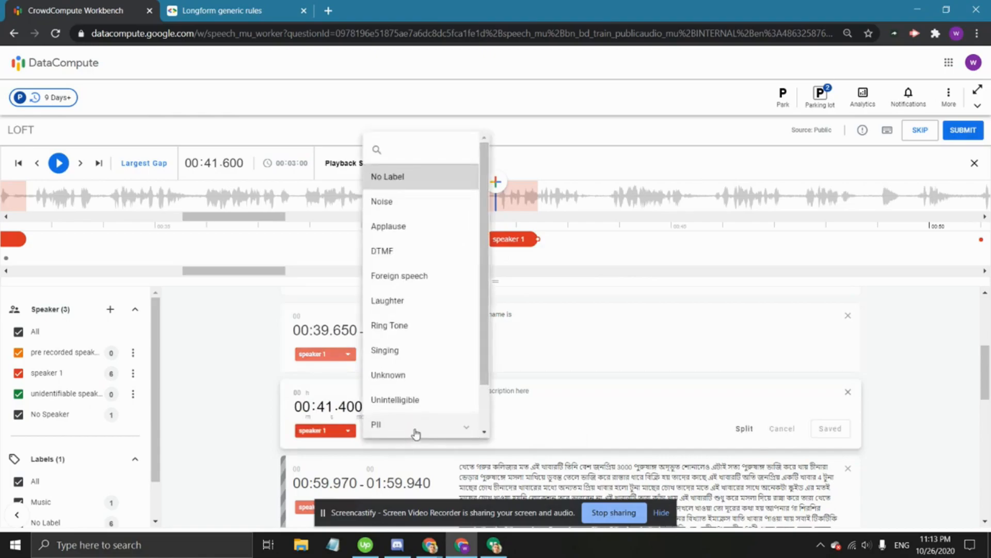
pyautogui.click(404, 429)
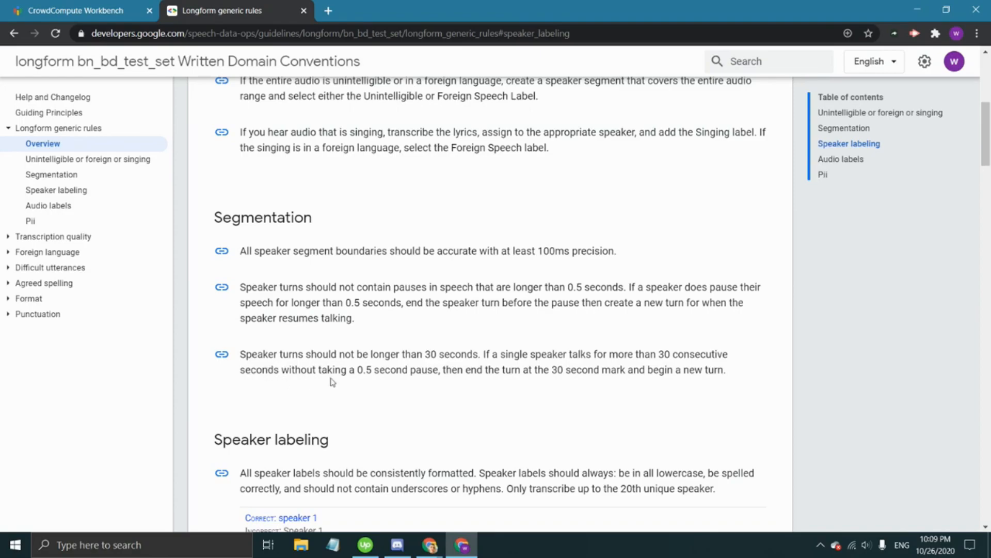
# In the workbench, create a new segment at 00:32.530, right after the end of the first segment, and assign it to speaker 1
pyautogui.click(72, 11)
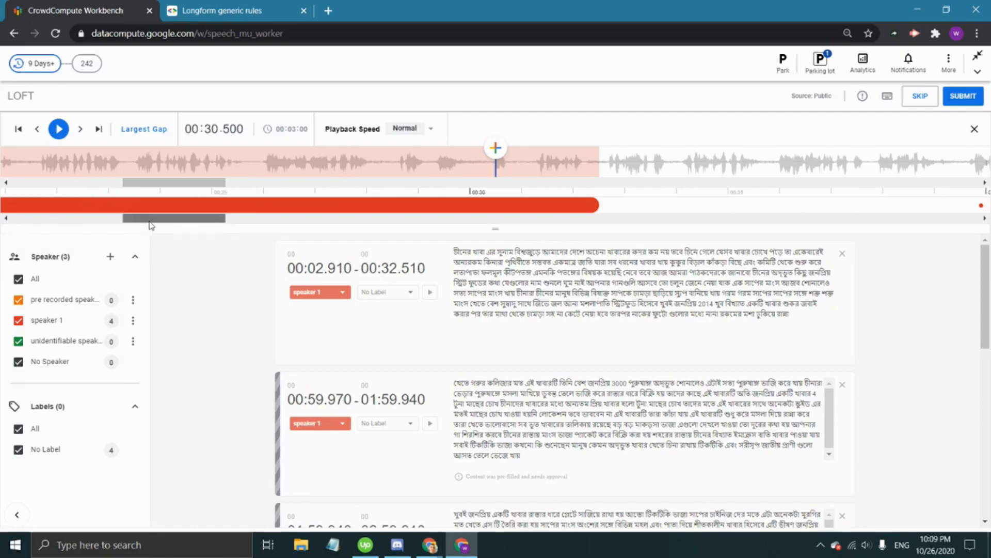
pyautogui.moveTo(150, 225)
pyautogui.mouseDown()
pyautogui.moveTo(109, 217)
pyautogui.moveTo(134, 217)
pyautogui.mouseUp()
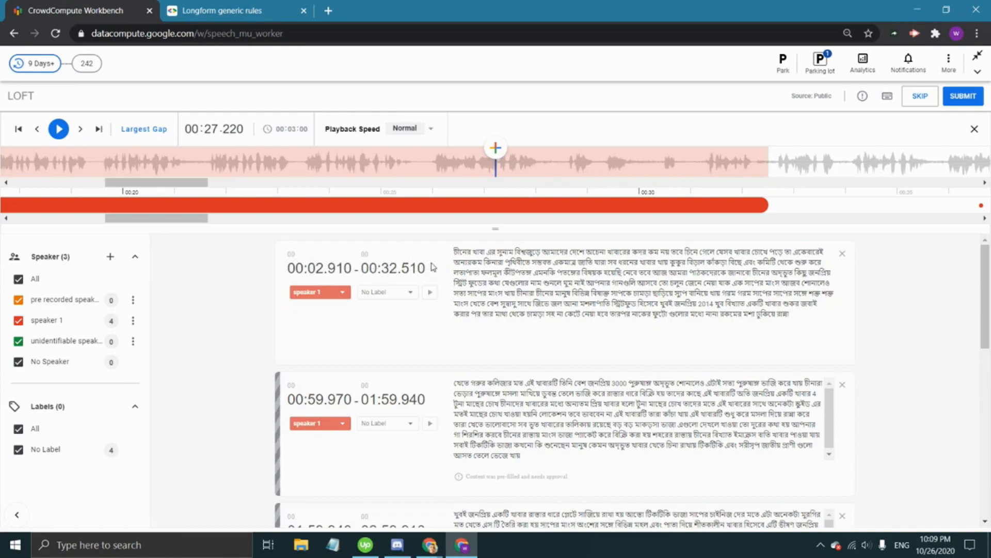
pyautogui.moveTo(191, 218); pyautogui.dragTo(219, 218)
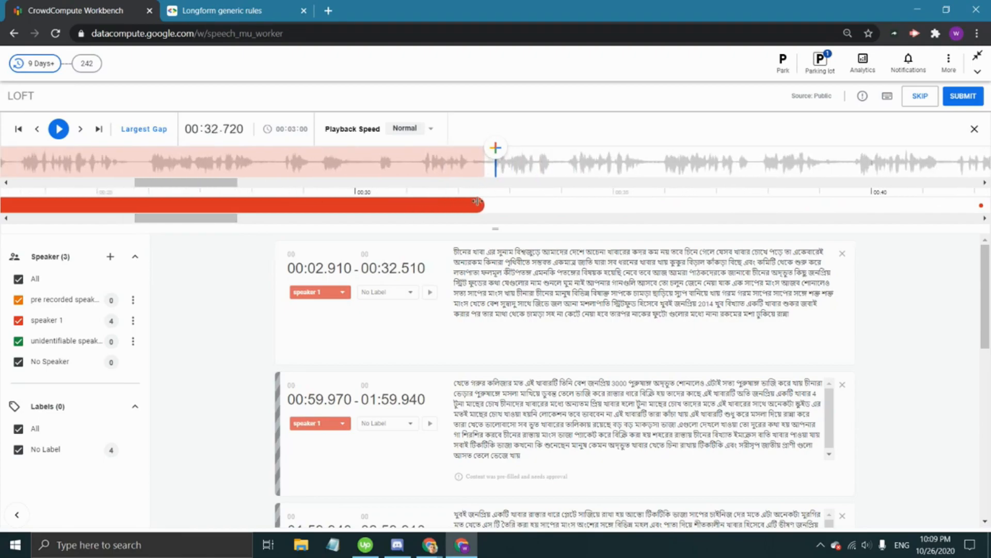
pyautogui.click(486, 176)
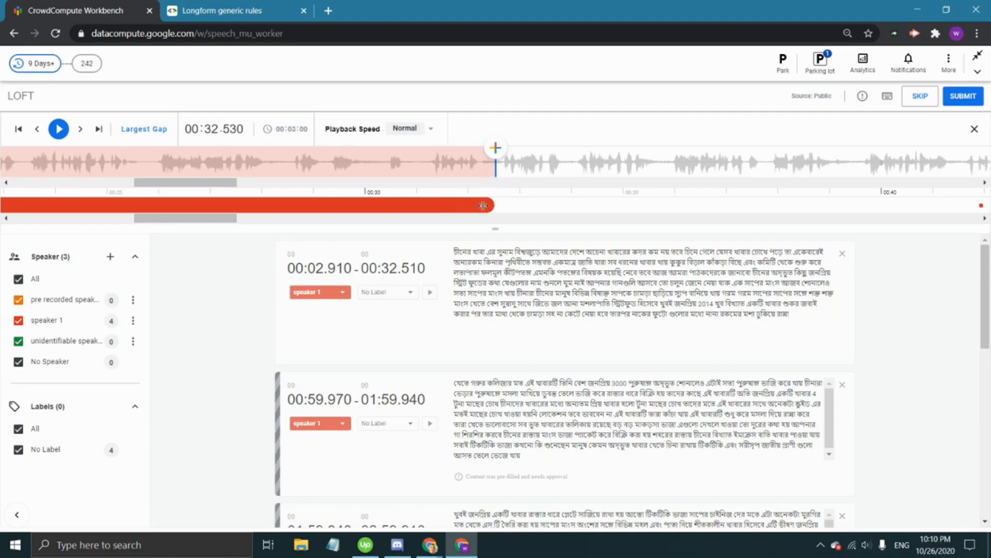
pyautogui.hotkey('ctrl', 'i')
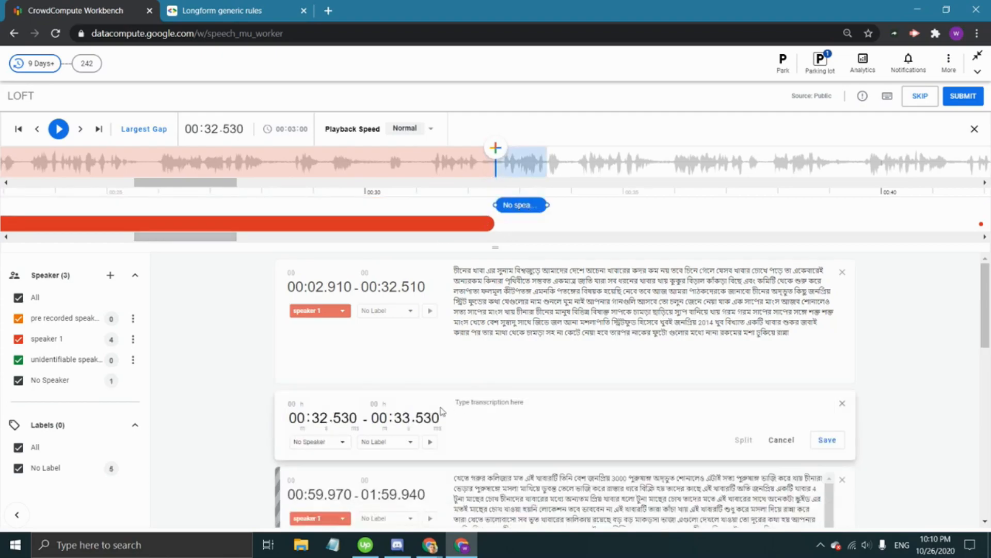
pyautogui.click(343, 445)
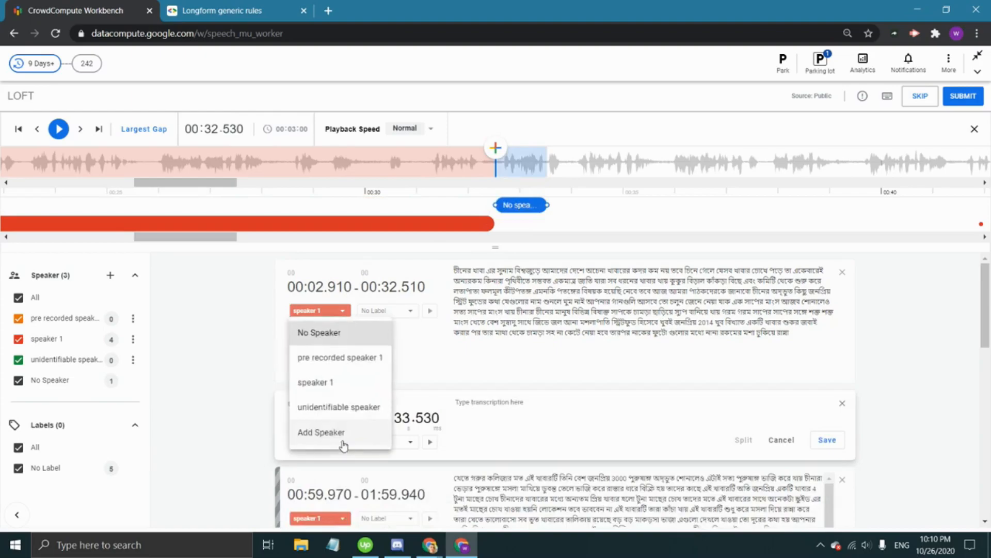
pyautogui.click(343, 382)
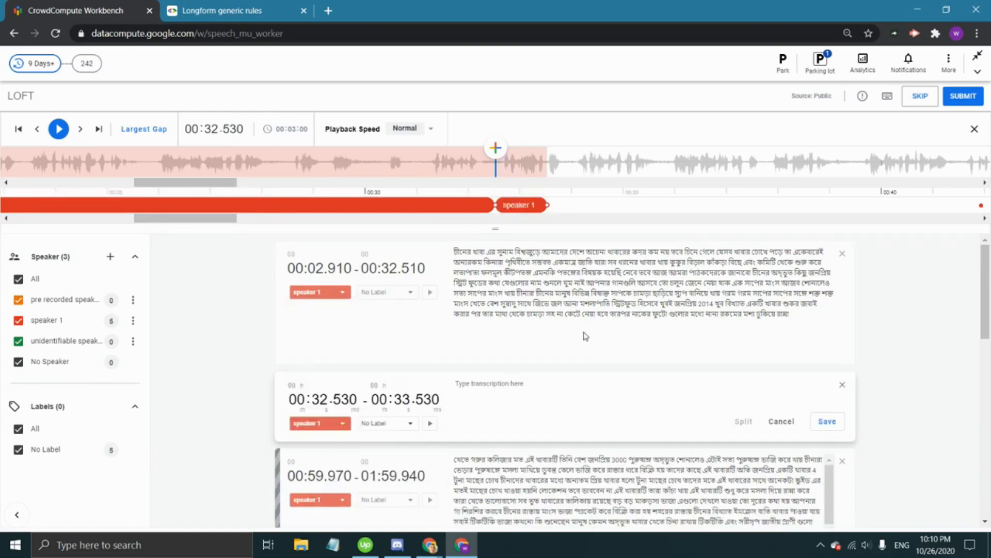
# Extend the end of the new 00:32.530 segment to about 00:35.630 and save it
pyautogui.click(572, 394)
pyautogui.moveTo(547, 205); pyautogui.dragTo(656, 205)
pyautogui.click(614, 393)
pyautogui.click(823, 423)
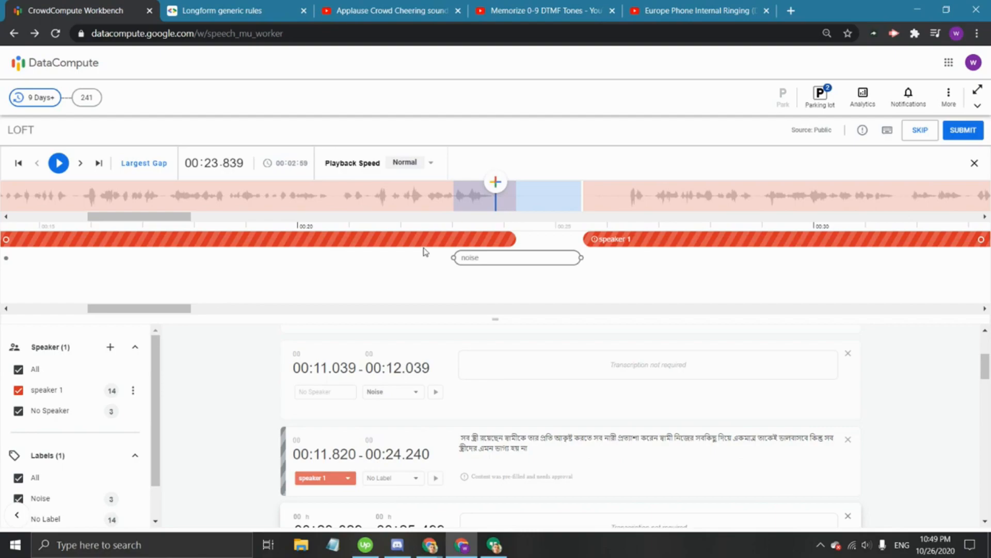
# Examine how the noise segments overlap the speaker 1 segments on the timeline between about 00:10 and 00:26
pyautogui.hscroll(-1, 423, 252)
pyautogui.hscroll(-1, 424, 252)
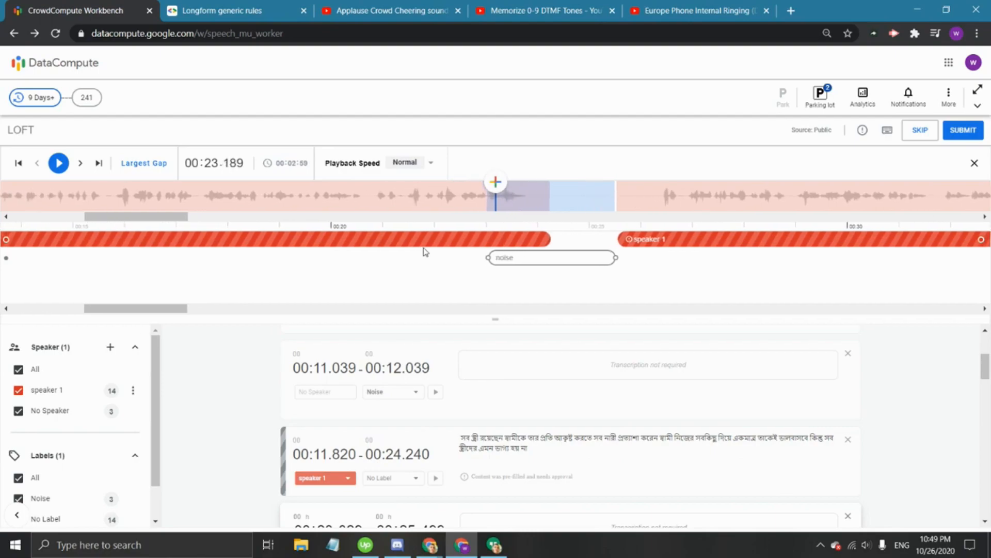
pyautogui.hscroll(-5, 425, 252)
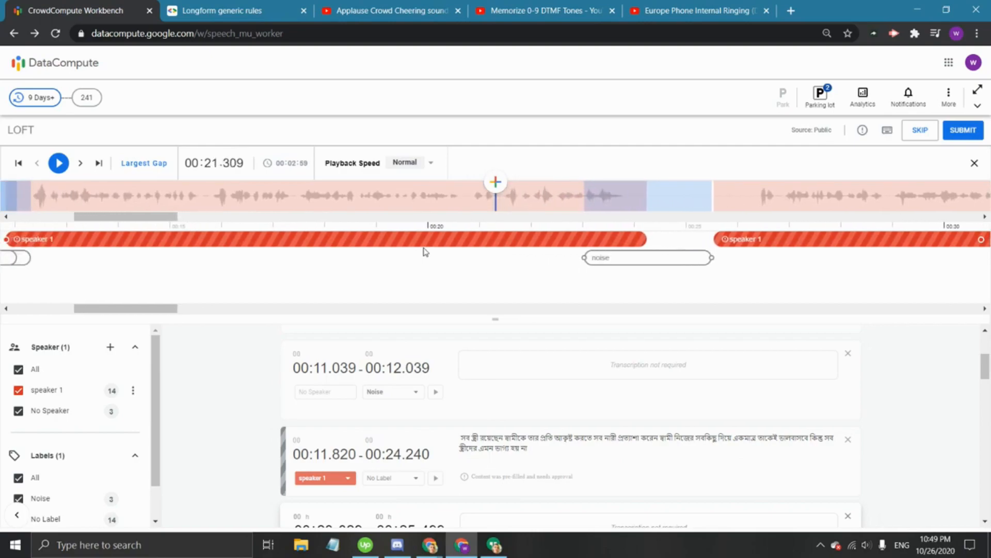
pyautogui.hscroll(-8, 425, 252)
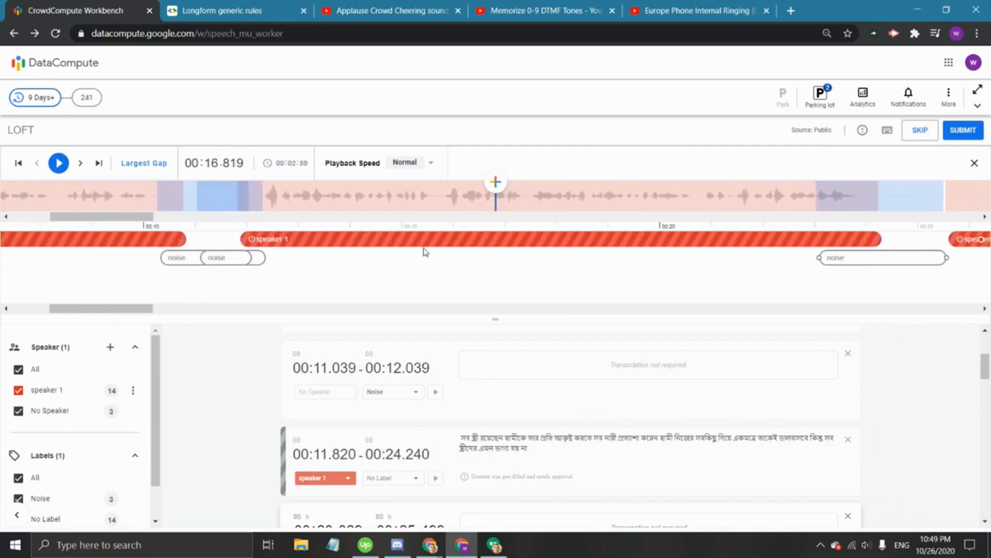
pyautogui.hscroll(-4, 424, 252)
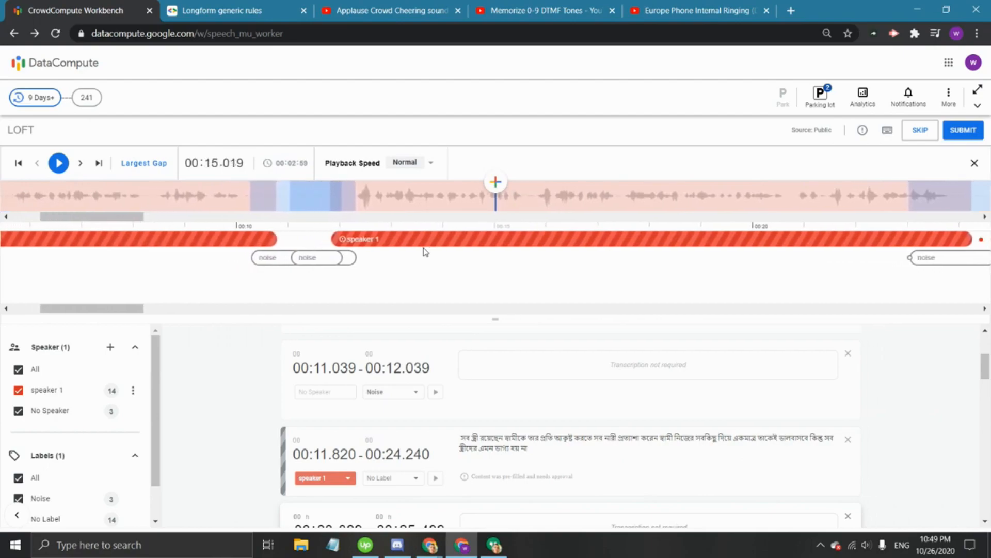
pyautogui.hscroll(-2, 425, 252)
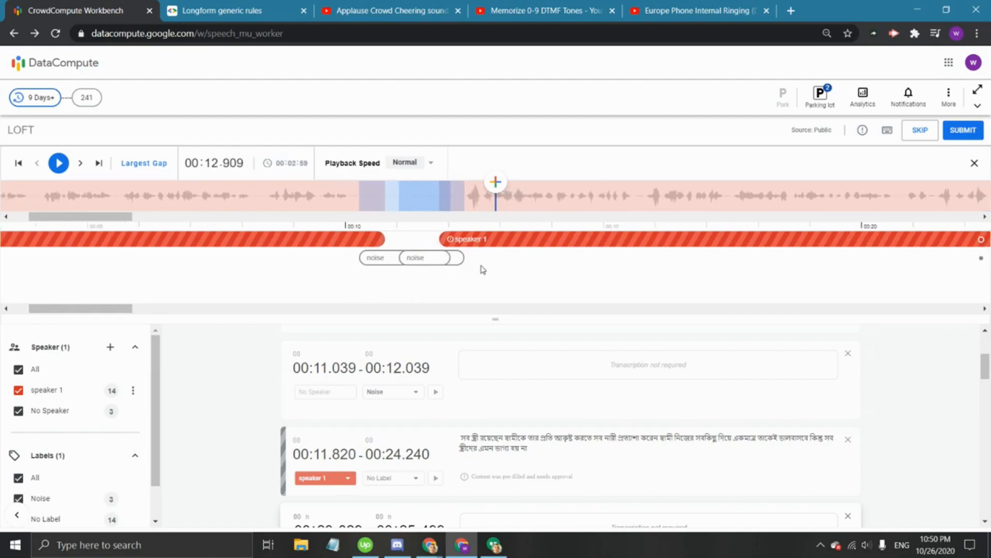
pyautogui.hscroll(6, 482, 269)
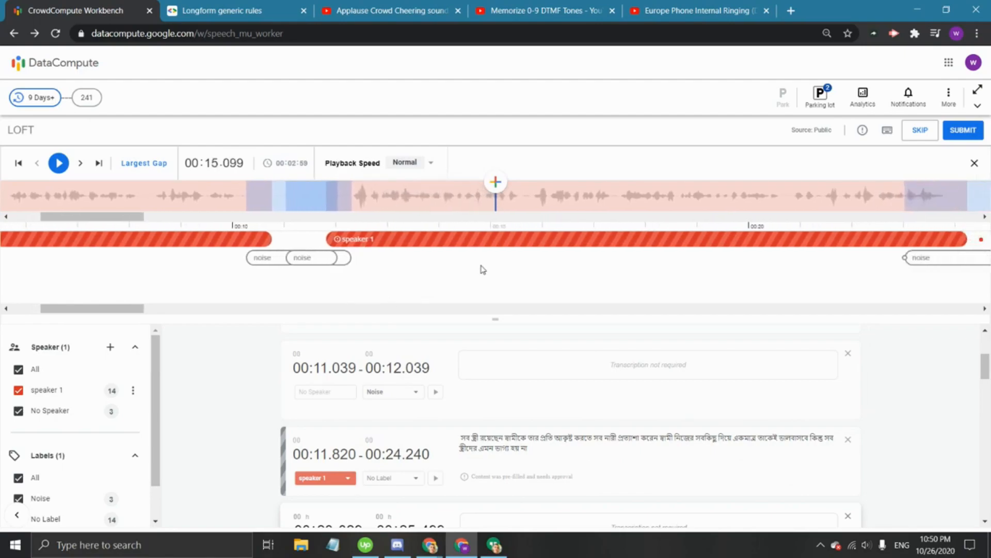
pyautogui.hscroll(3, 483, 269)
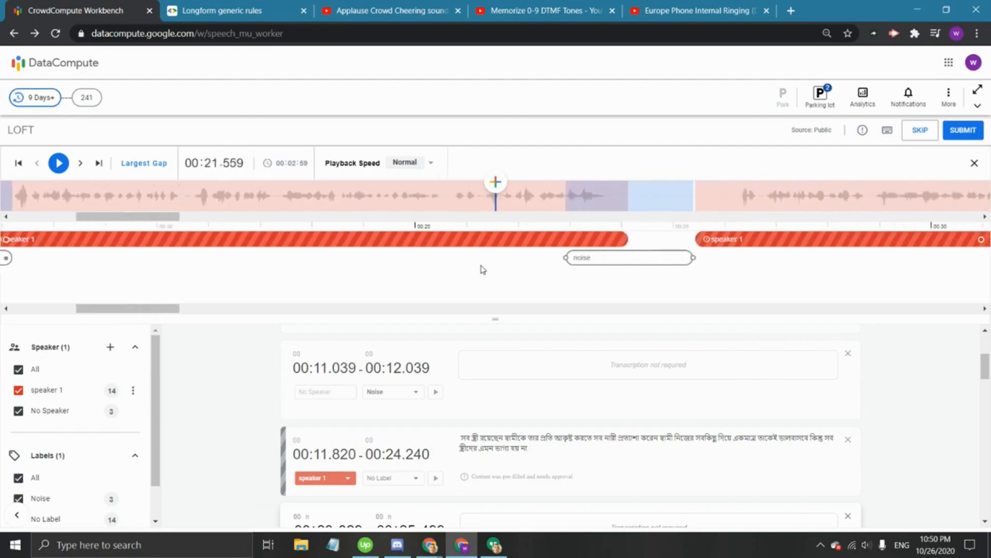
pyautogui.hscroll(2, 483, 269)
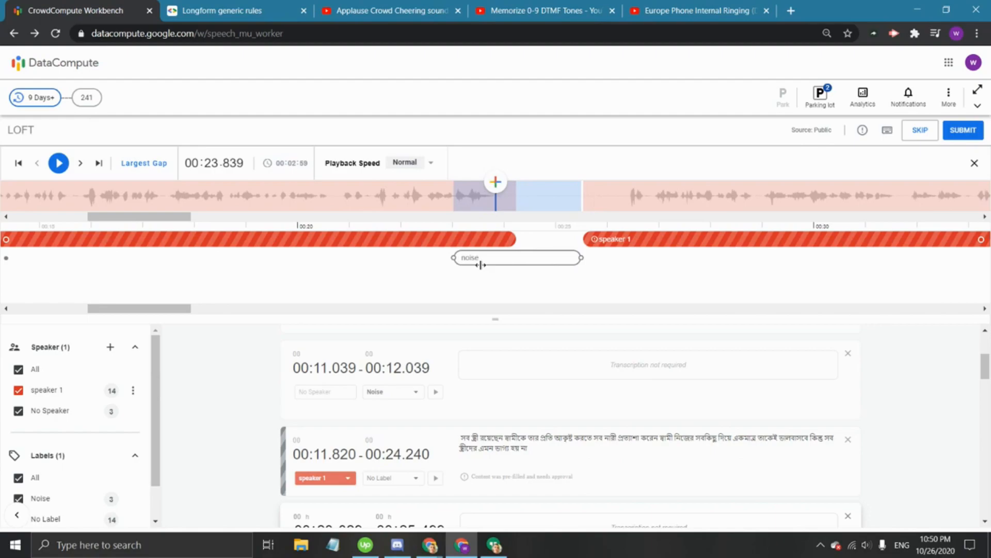
# Play the audio from 00:23.839 to about 00:25.909 and extend the noise segment's end past the start of the next speaker 1 segment
pyautogui.click(60, 167)
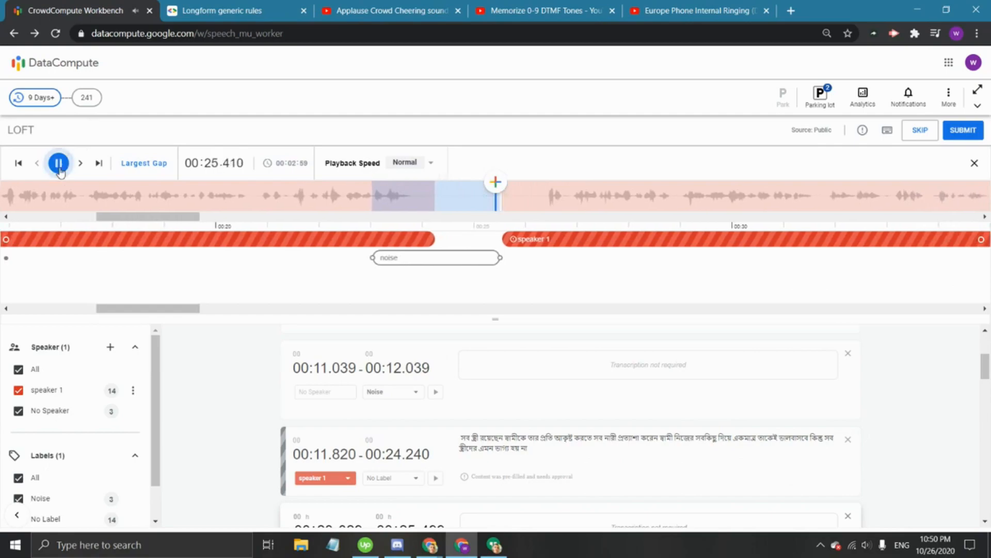
pyautogui.click(60, 169)
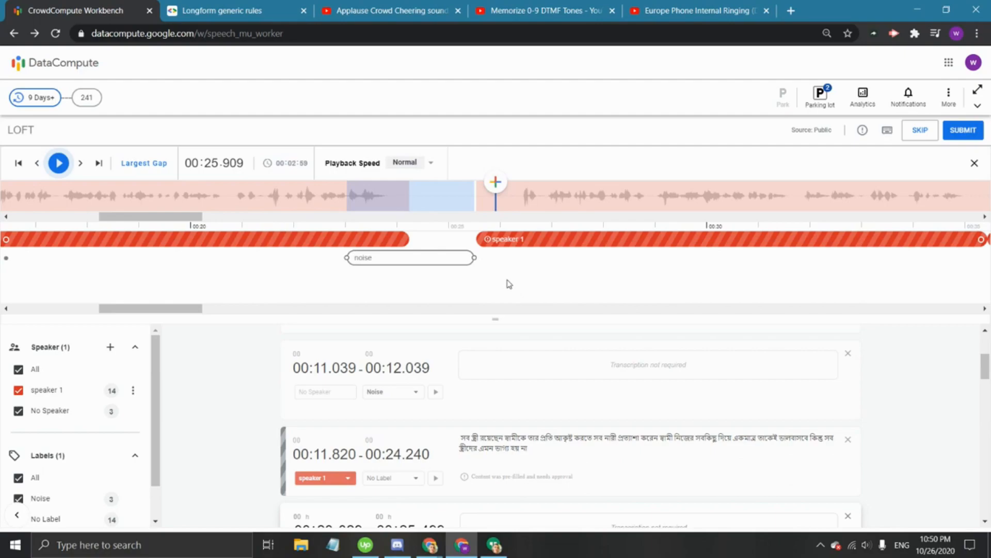
pyautogui.moveTo(473, 257); pyautogui.dragTo(521, 257)
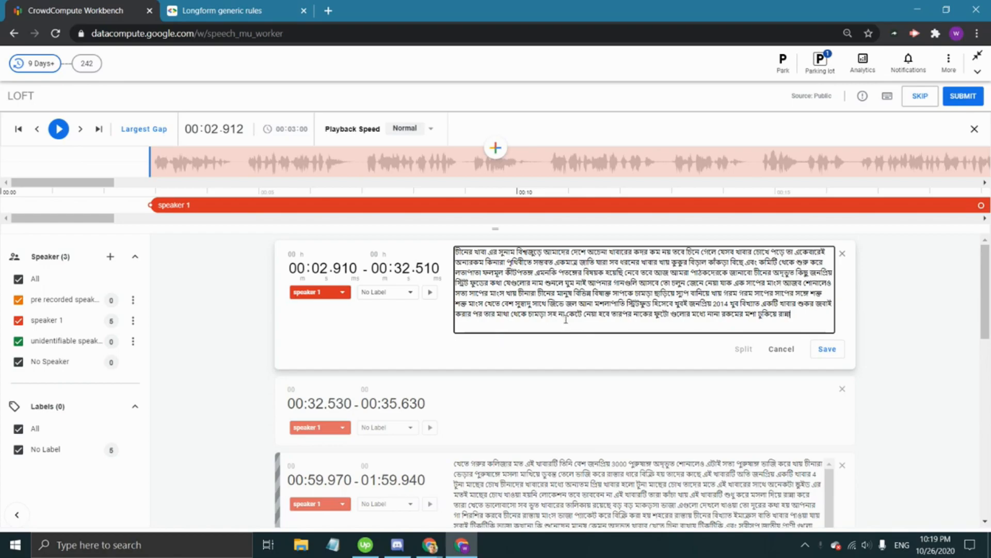
# In the 00:02.910 segment's transcription, insert extra spaces at the start and after "এমনকি" in the third line, and delete trailing spaces at the end
pyautogui.click(457, 253)
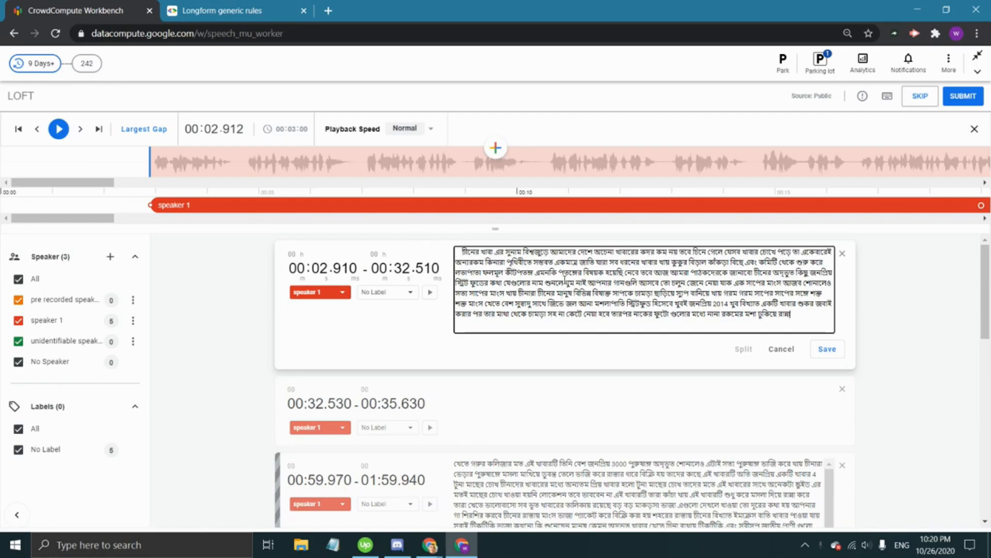
pyautogui.click(559, 273)
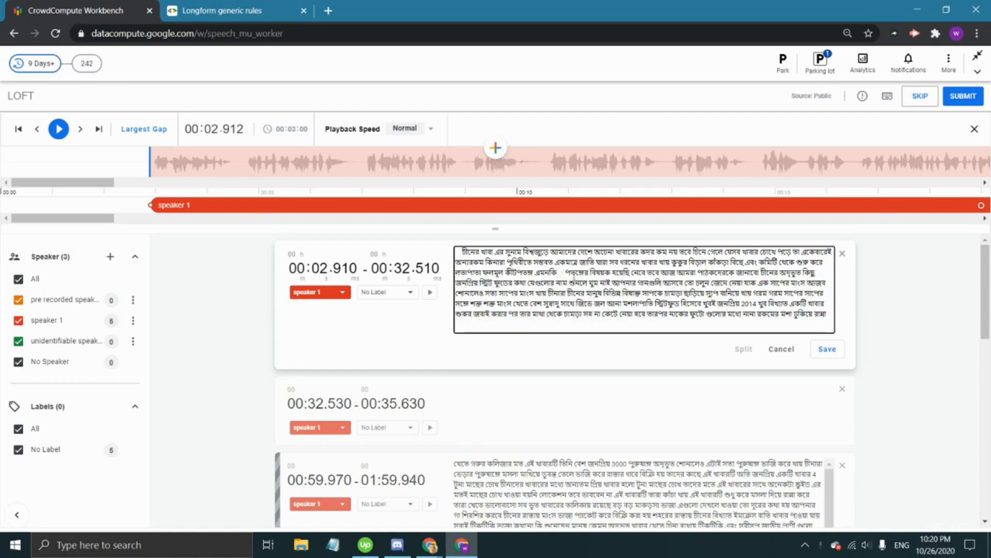
pyautogui.click(828, 315)
pyautogui.press('BackSpace')
pyautogui.press('BackSpace')
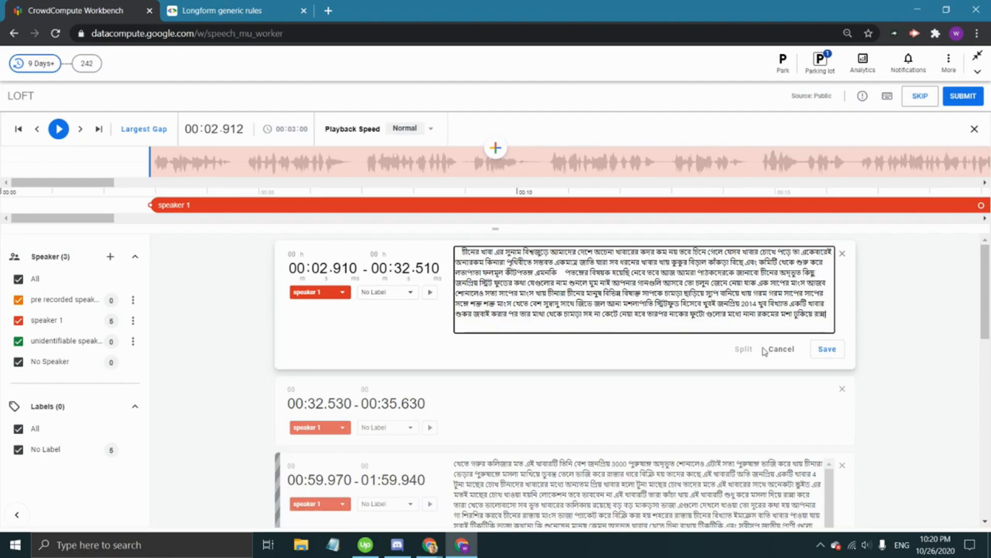